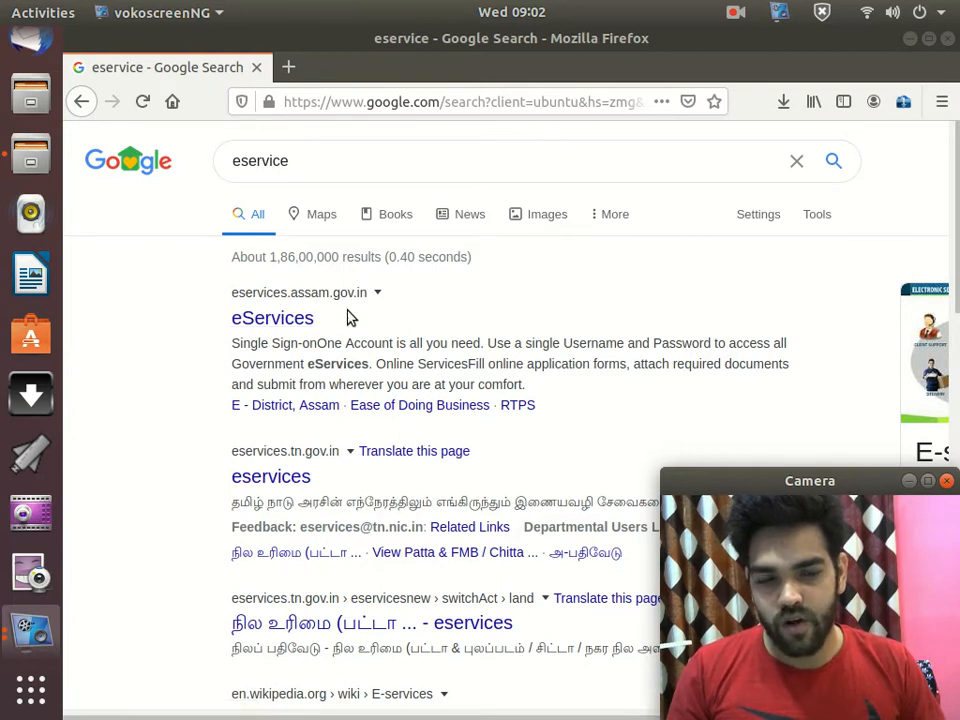
# - Open the Assam eServices search result in a new tab and switch to it
pyautogui.rightClick(285, 318)
pyautogui.click(296, 326)
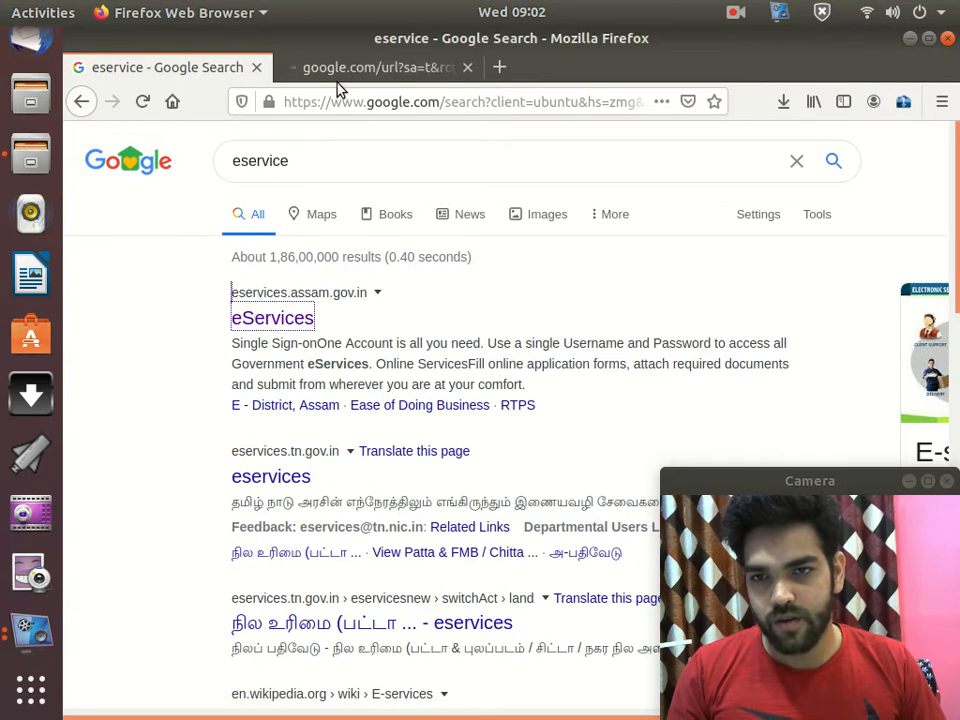
pyautogui.click(338, 72)
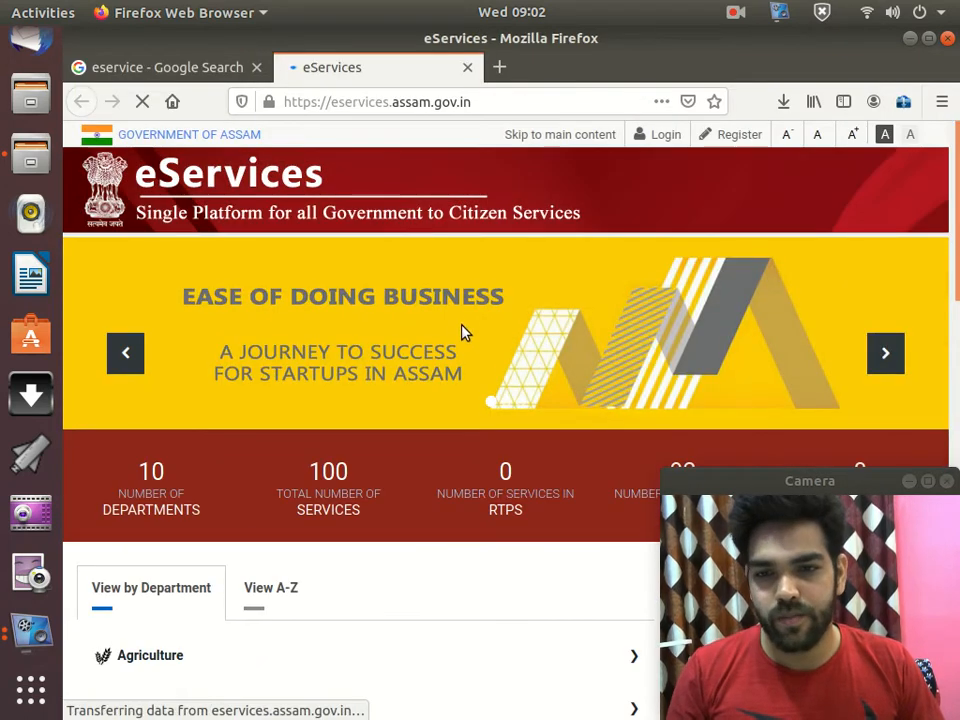
# - Scroll through the eServices portal's department and popular services list
pyautogui.scroll(-1, 460, 330)
pyautogui.scroll(-8, 465, 334)
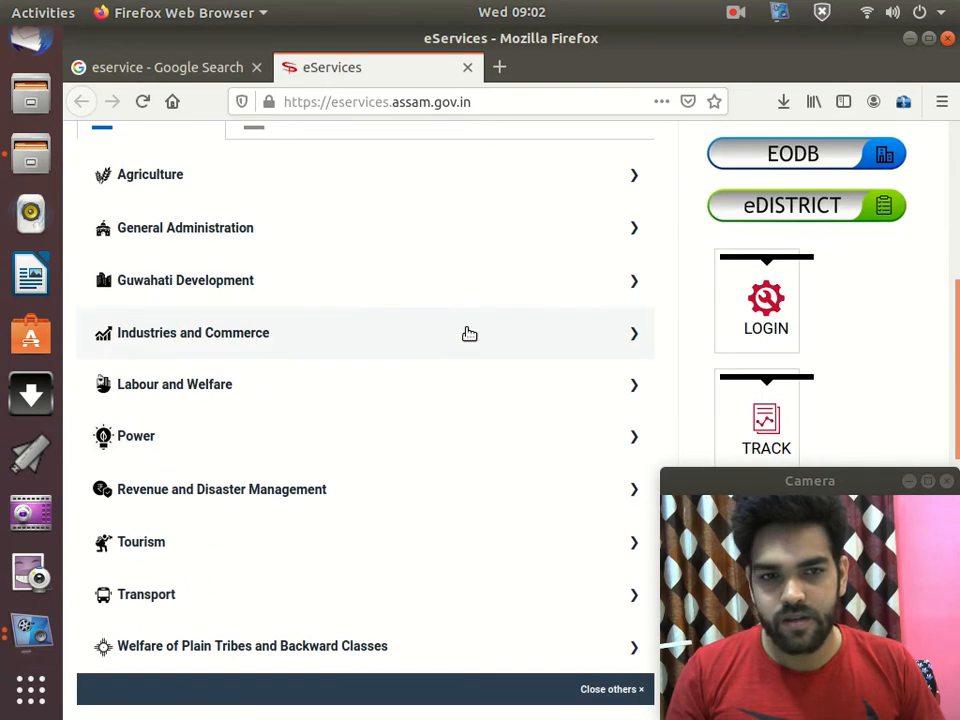
pyautogui.scroll(2, 625, 317)
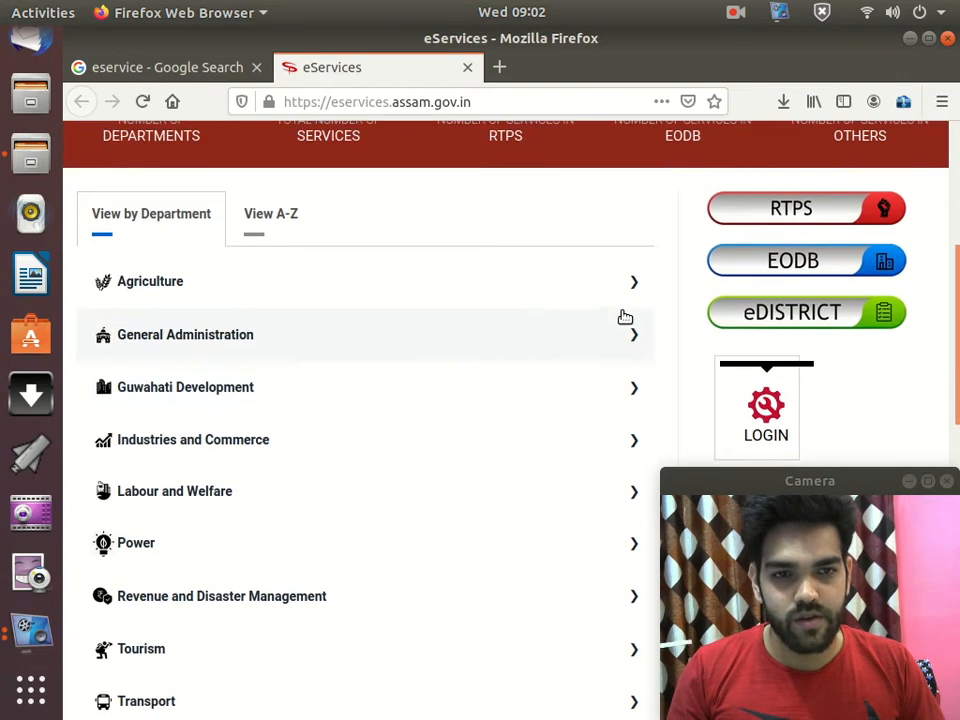
pyautogui.scroll(-2, 625, 317)
pyautogui.scroll(-10, 625, 317)
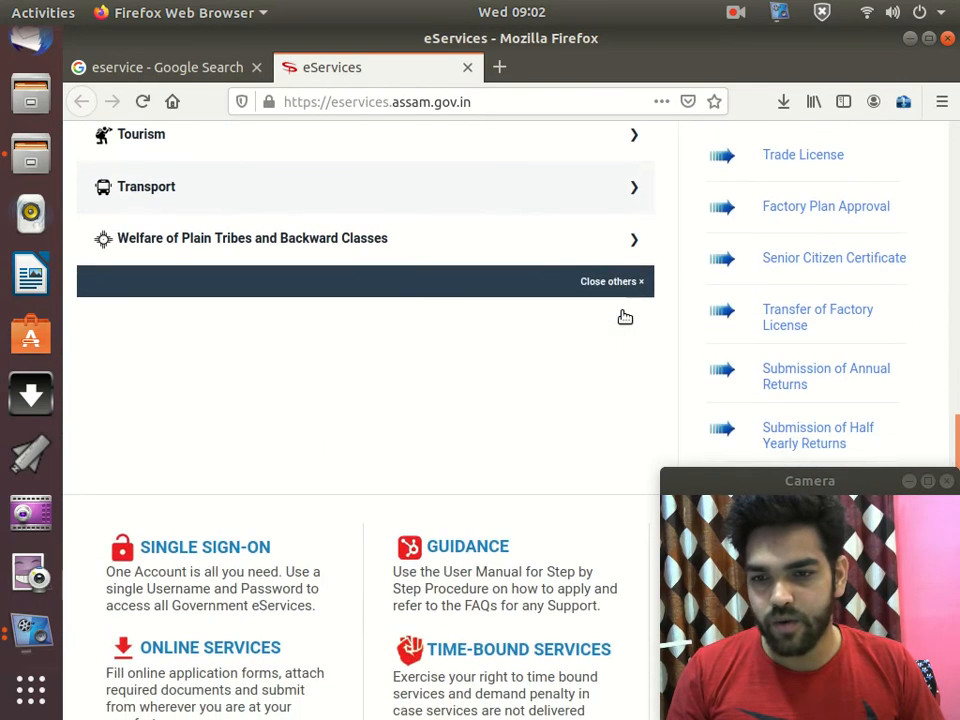
pyautogui.scroll(-1, 625, 317)
pyautogui.scroll(1, 625, 317)
pyautogui.scroll(-1, 590, 346)
pyautogui.scroll(-5, 590, 346)
pyautogui.scroll(1, 590, 346)
pyautogui.scroll(16, 590, 346)
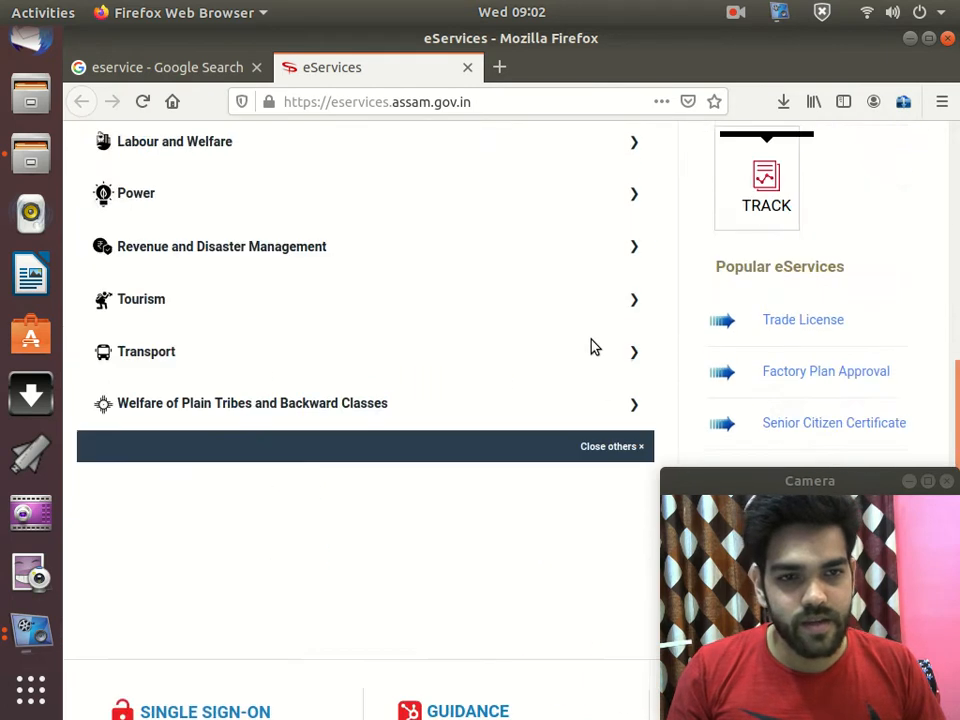
pyautogui.scroll(-3, 594, 343)
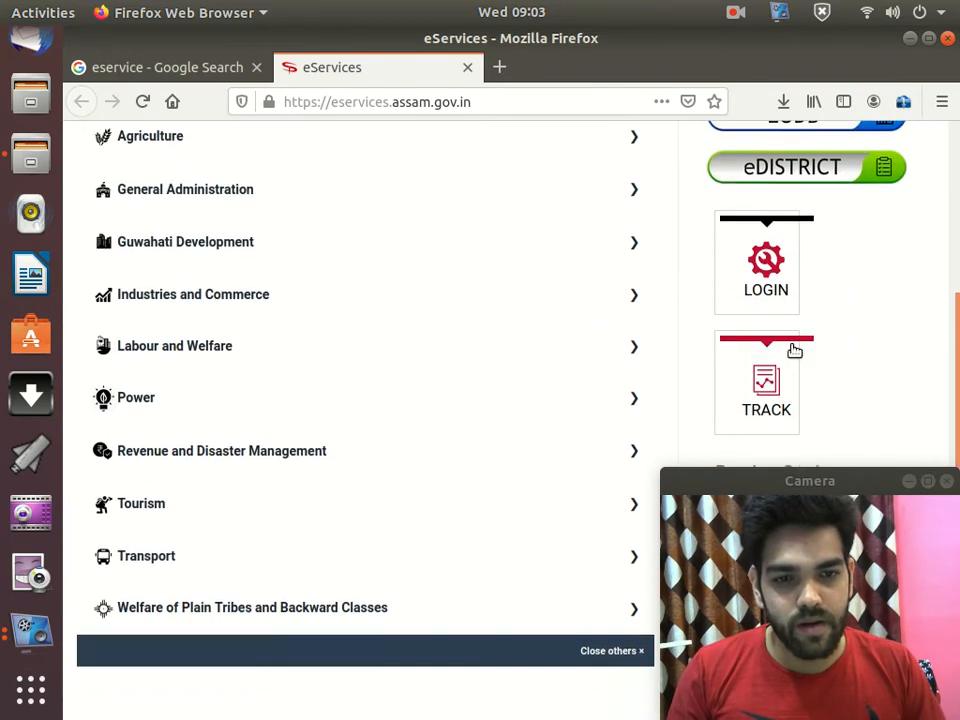
# - Open the citizen registration form and enter the applicant's full name
pyautogui.click(779, 266)
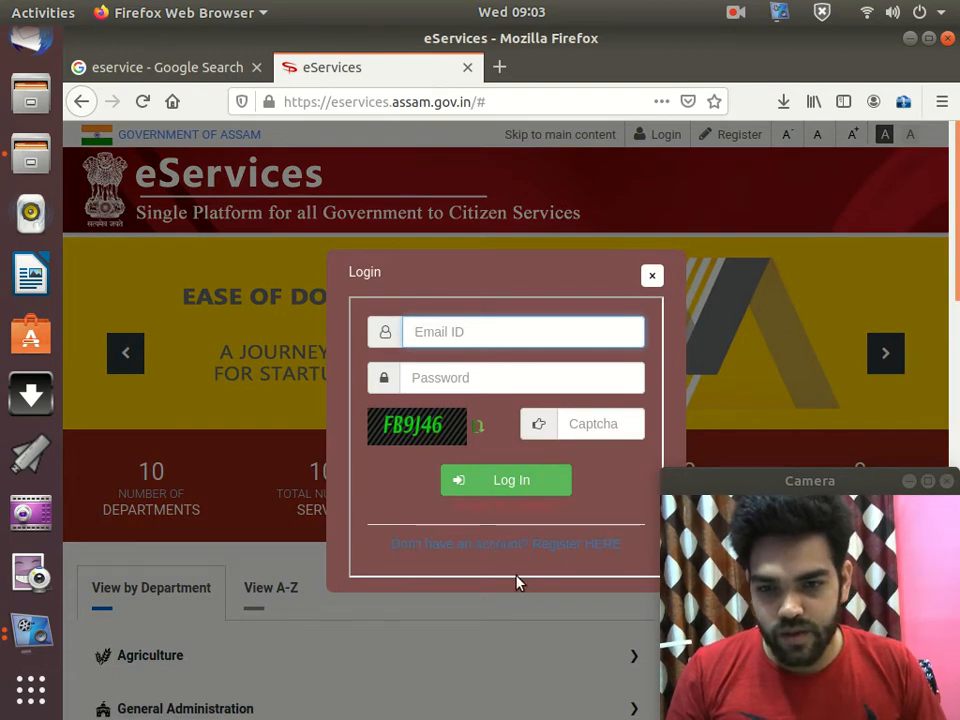
pyautogui.click(529, 544)
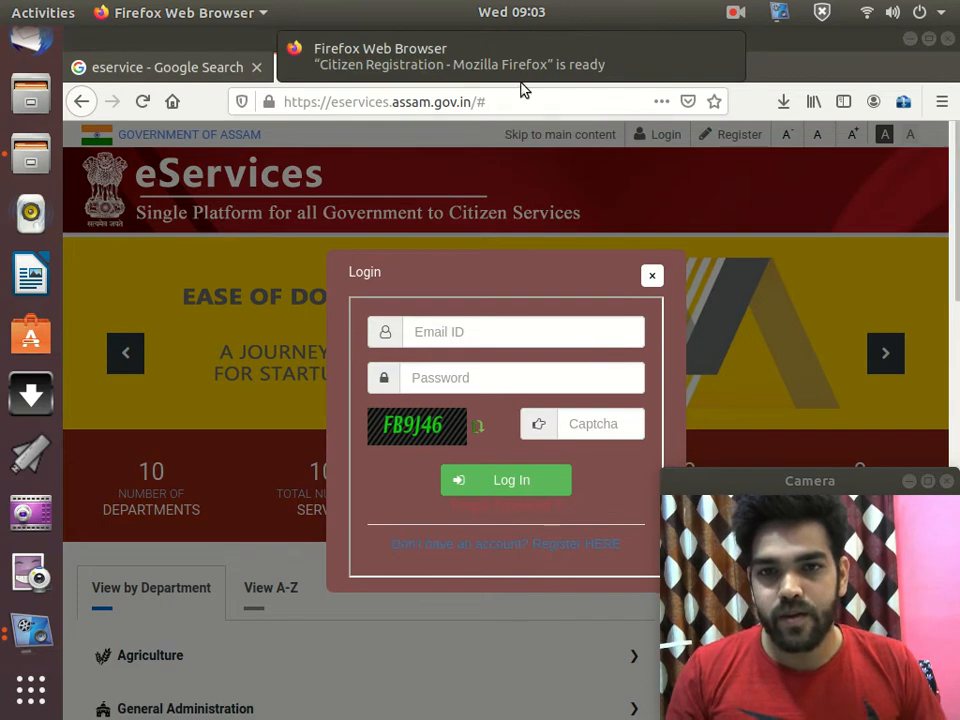
pyautogui.click(465, 45)
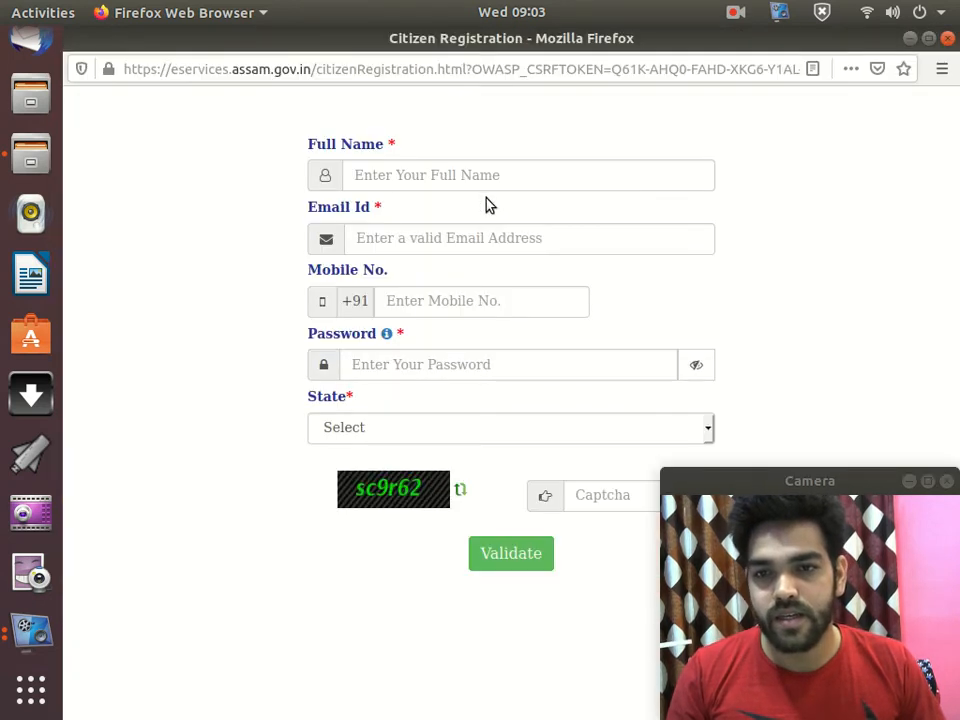
pyautogui.click(429, 169)
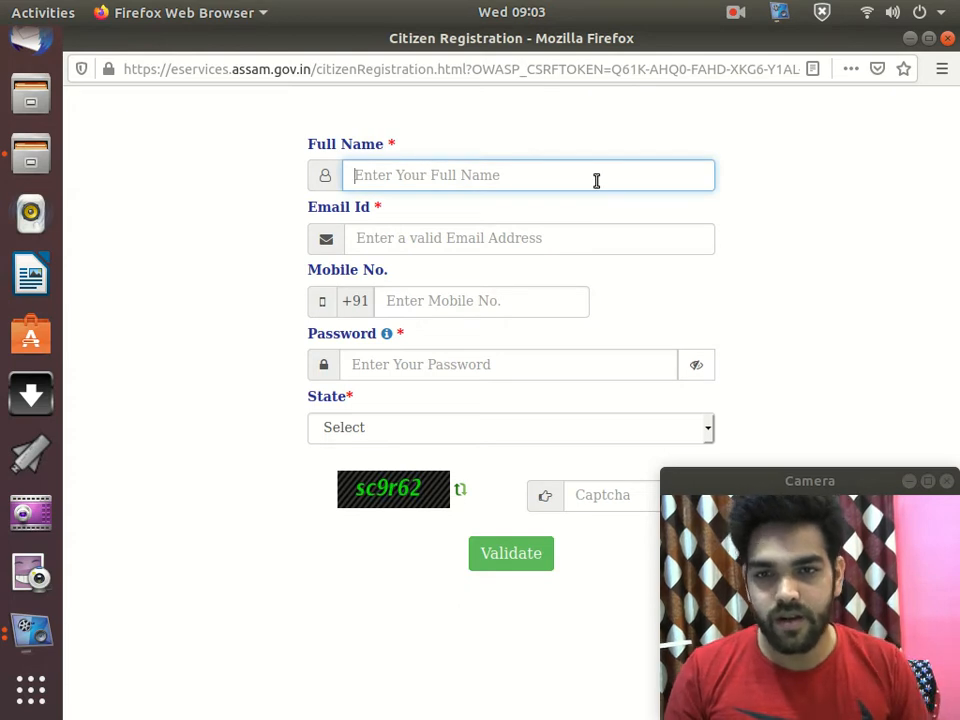
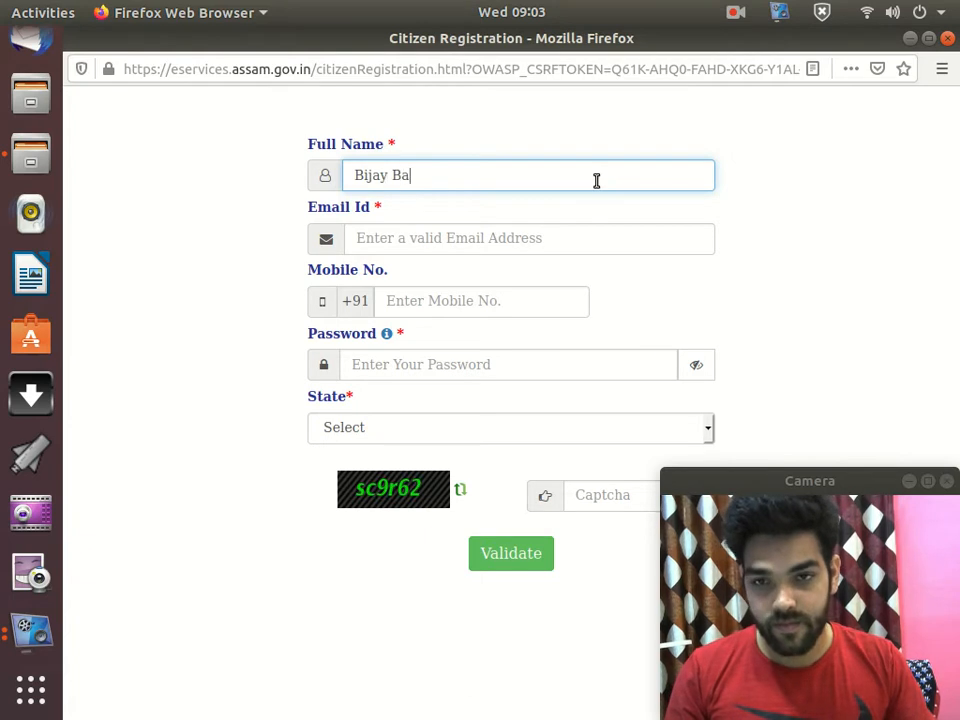
pyautogui.press('Tab')
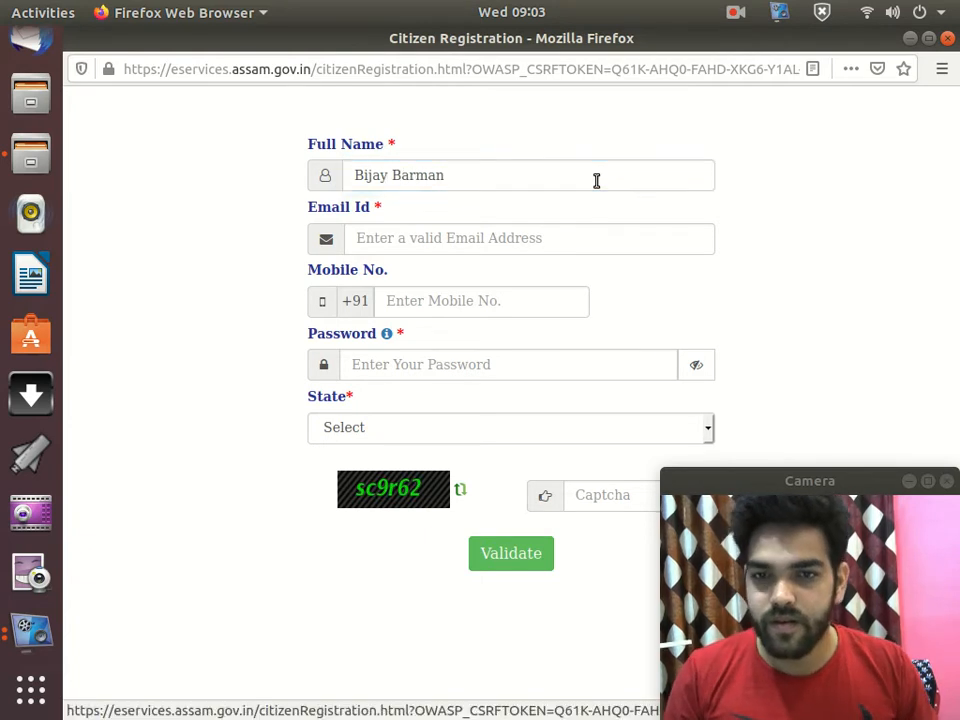
# - Fill in the applicant's e-mail address and mobile number
pyautogui.click(428, 244)
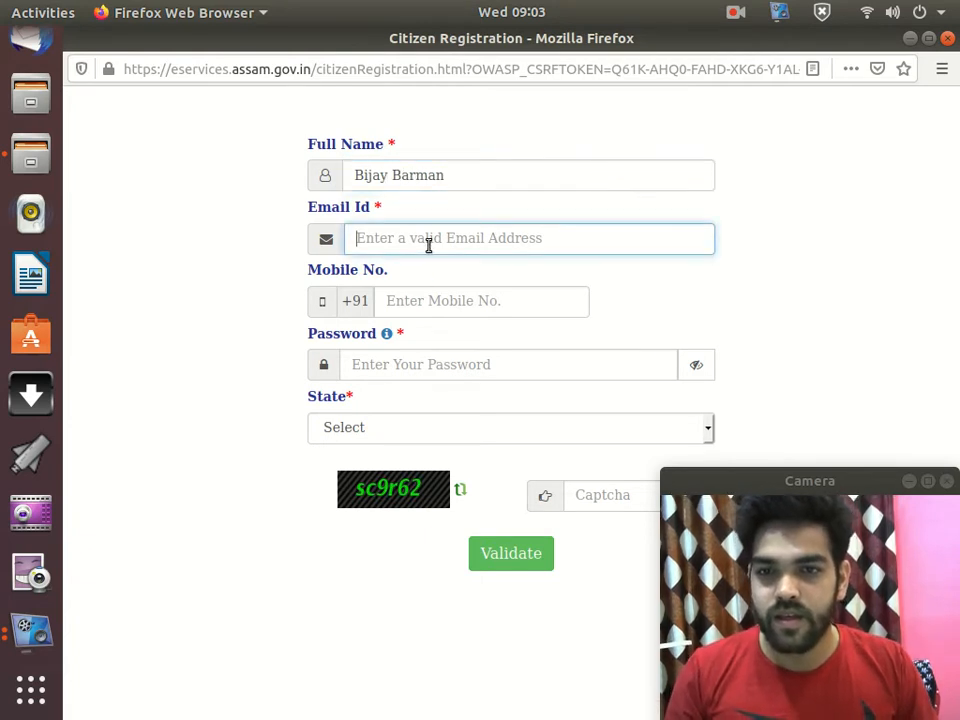
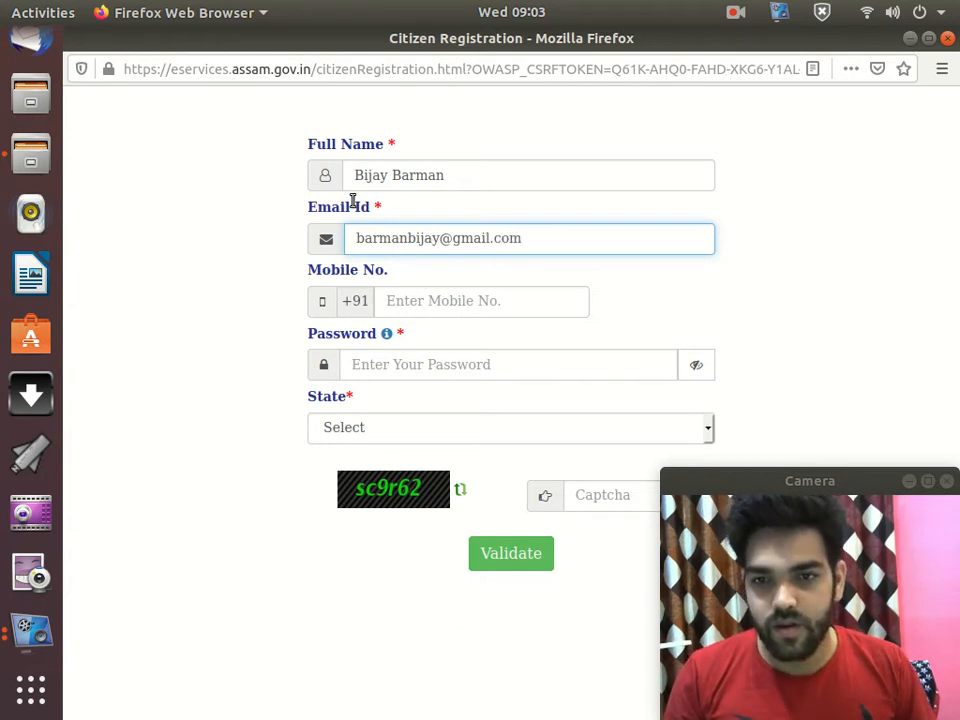
pyautogui.click(450, 301)
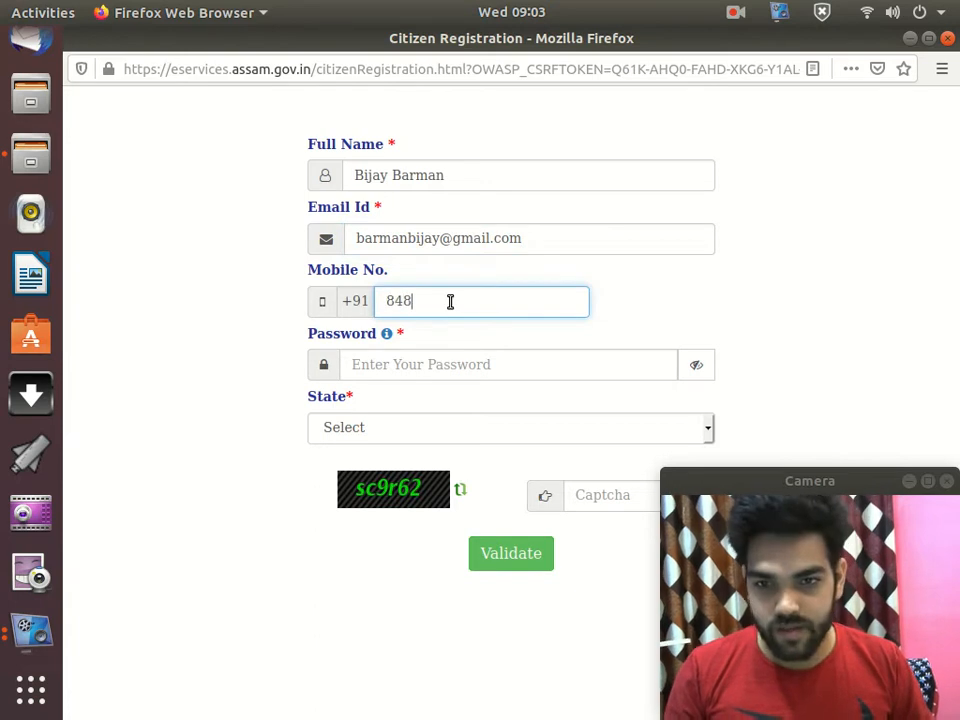
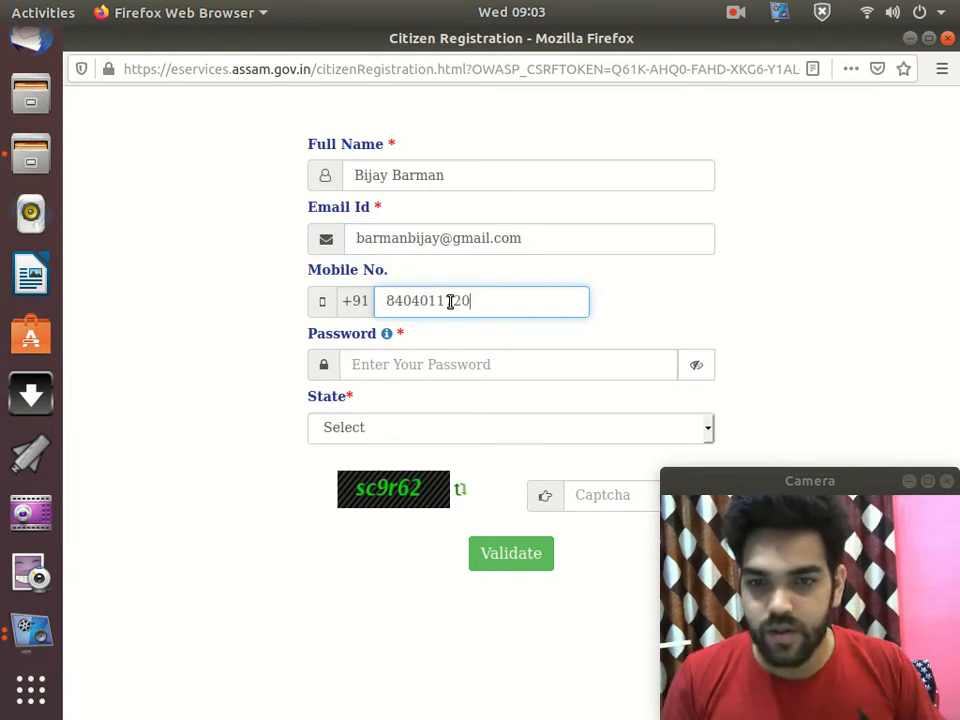
# - Enter the account password, choose state ASSAM, fill the captcha and validate the form
pyautogui.click(389, 367)
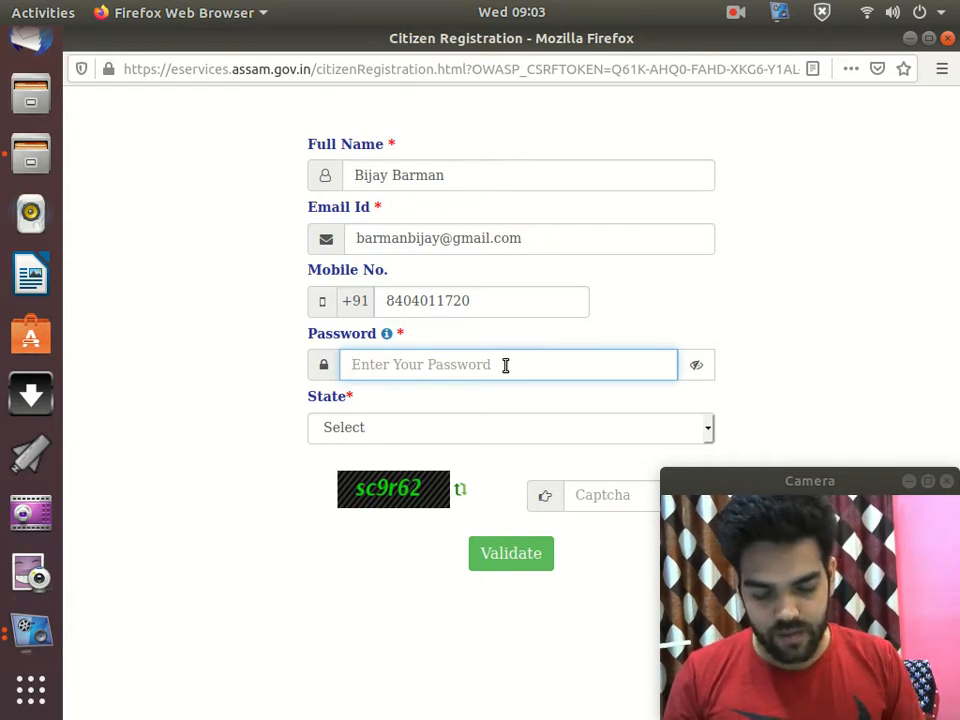
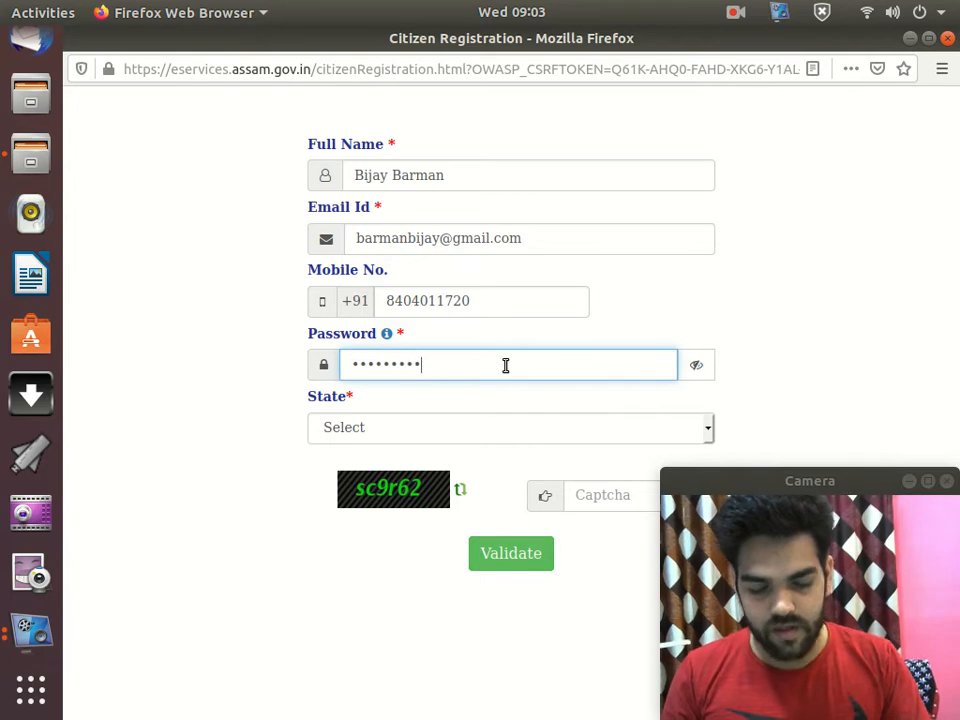
pyautogui.click(396, 438)
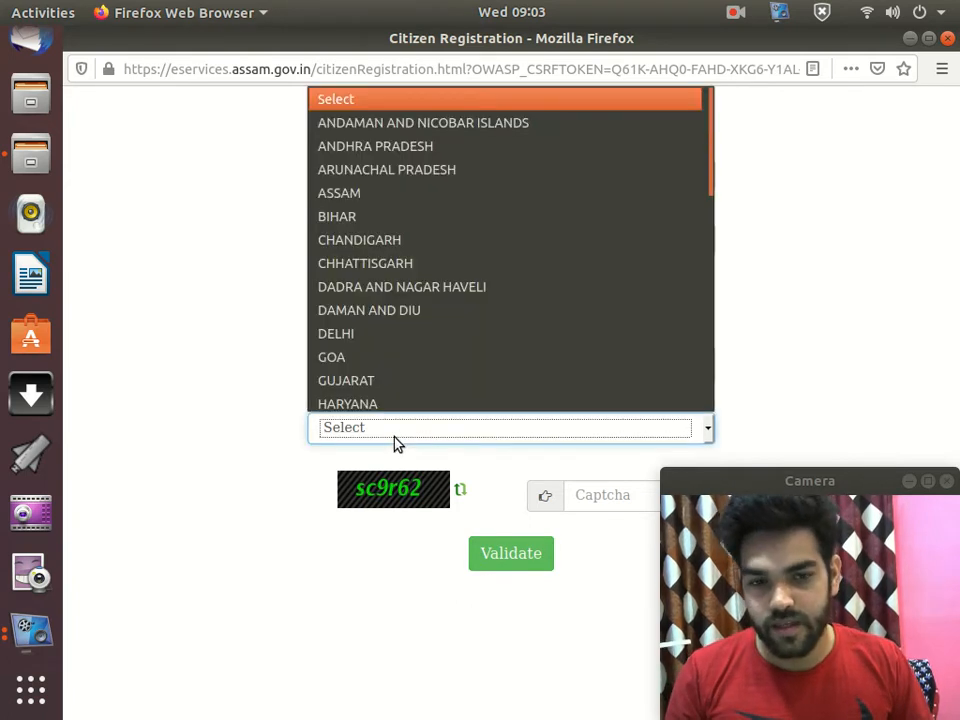
pyautogui.click(354, 191)
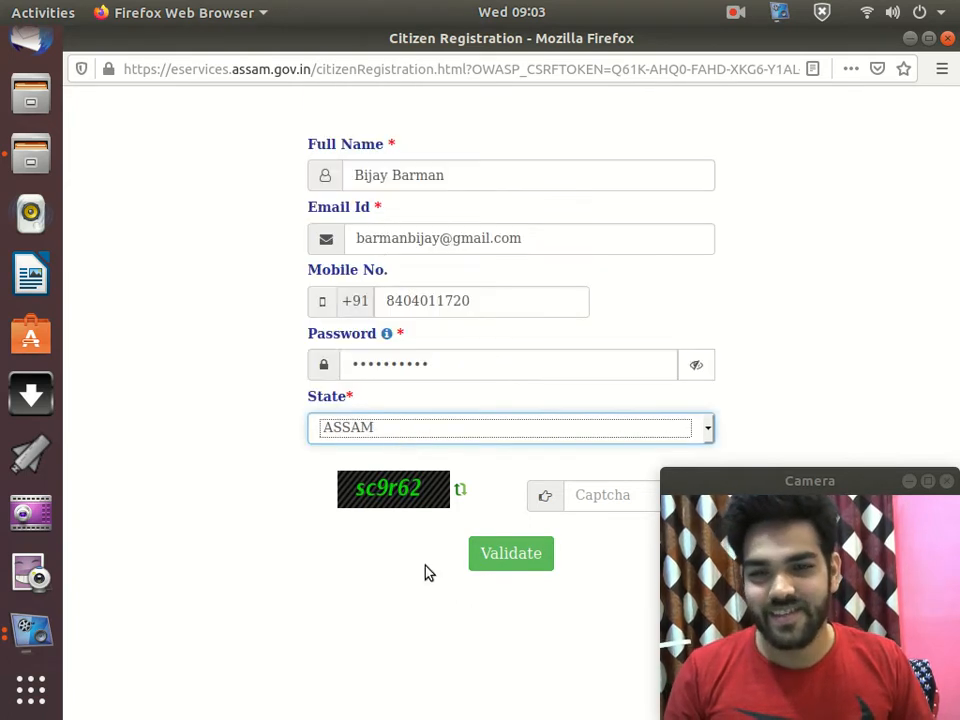
pyautogui.click(607, 503)
pyautogui.write('sc')
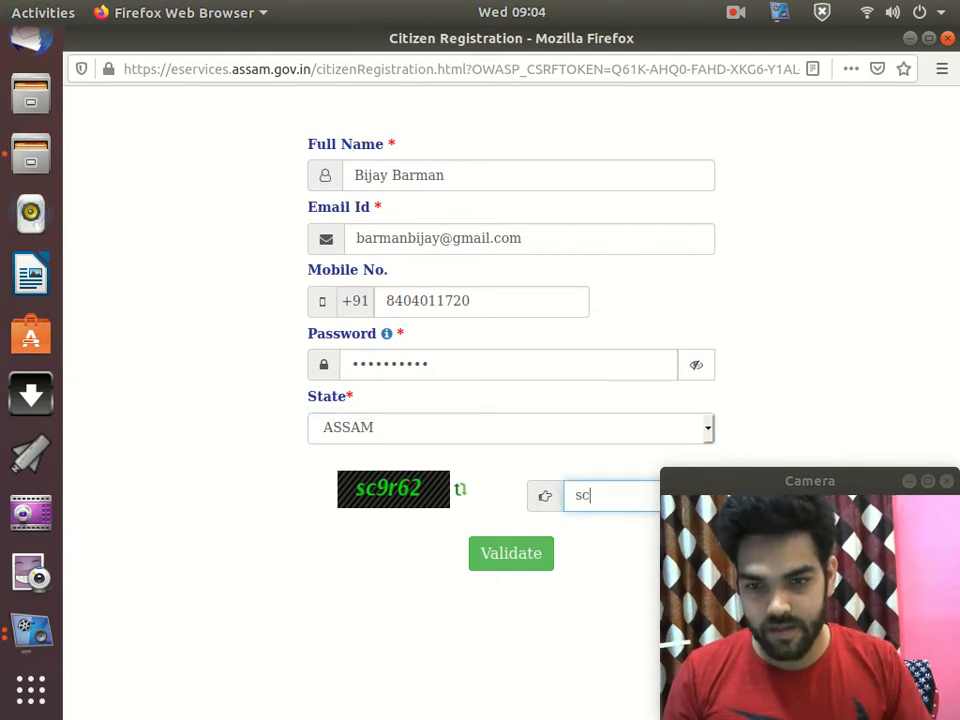
pyautogui.write('9')
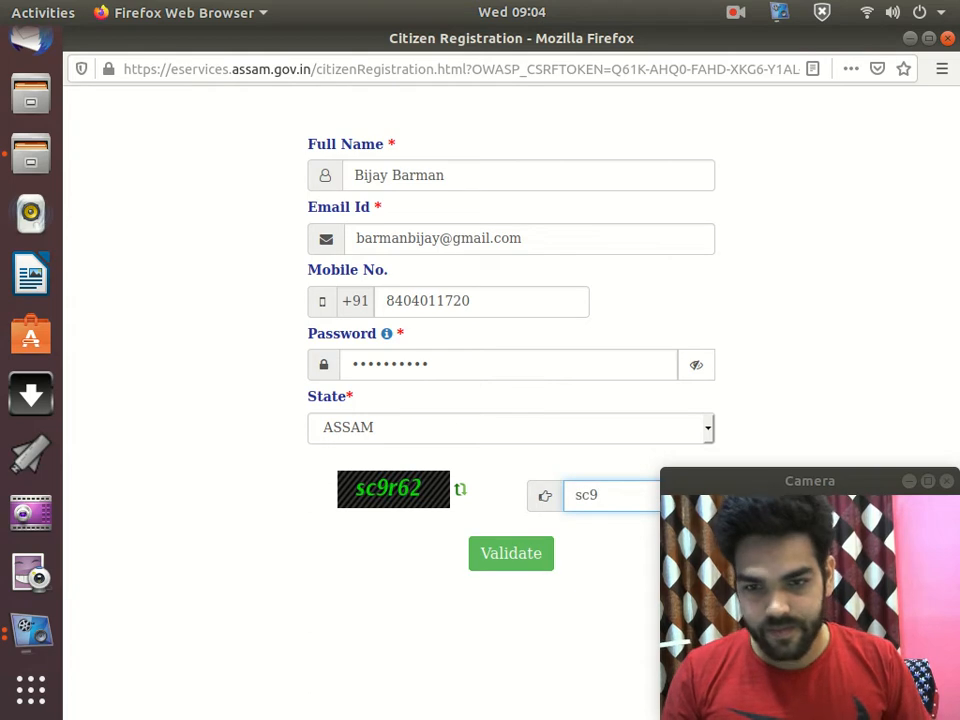
pyautogui.write('r62')
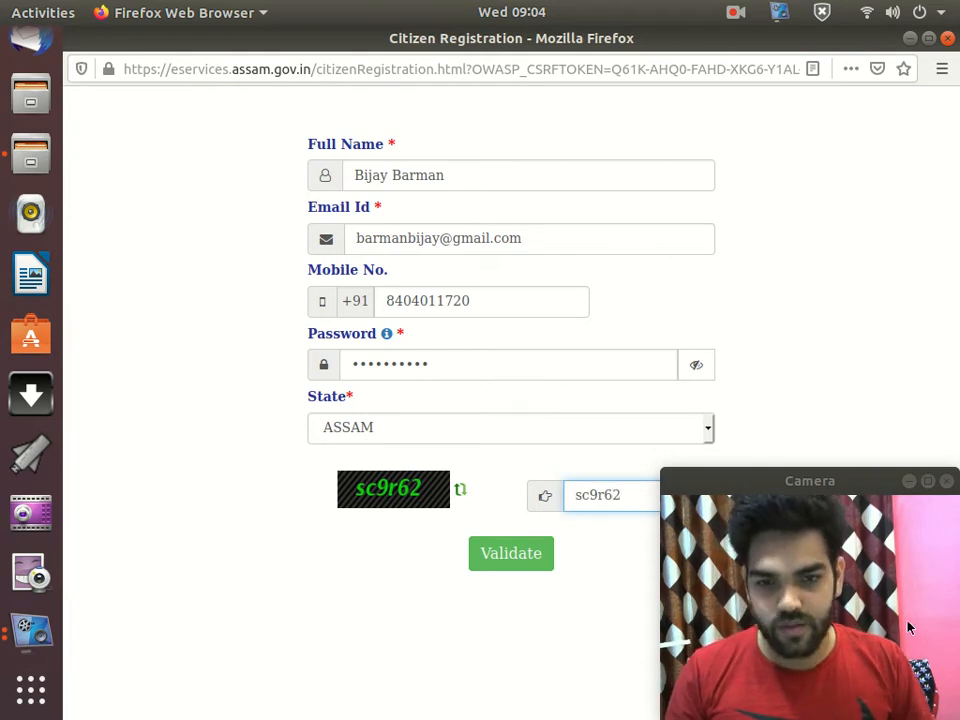
pyautogui.click(483, 565)
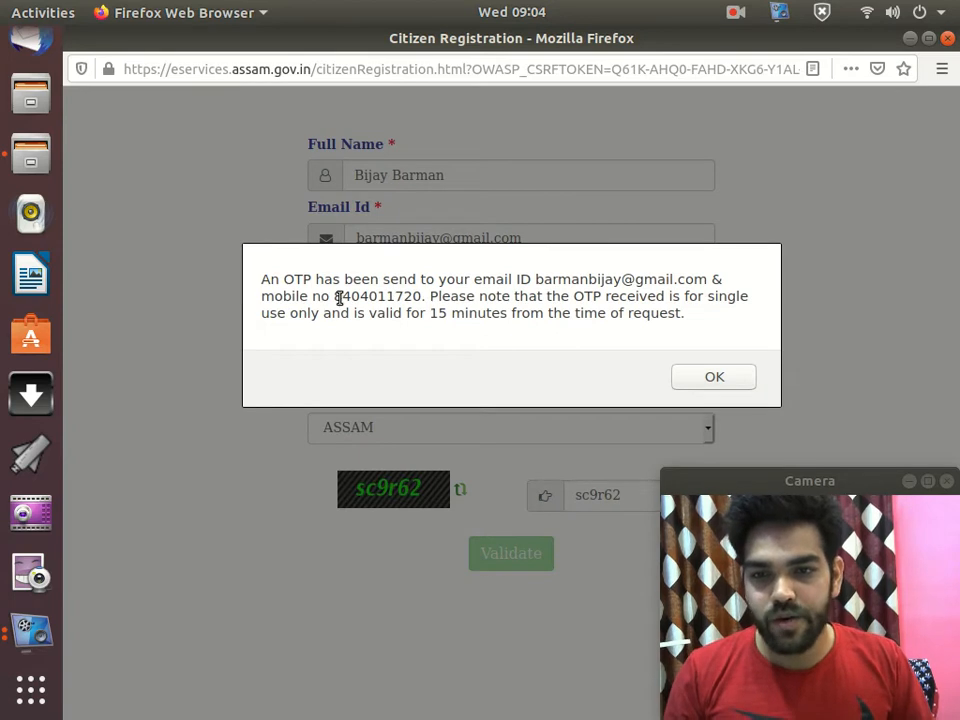
# - Dismiss the OTP-sent notice and place the cursor in the Email OTP field
pyautogui.moveTo(338, 297); pyautogui.dragTo(403, 297)
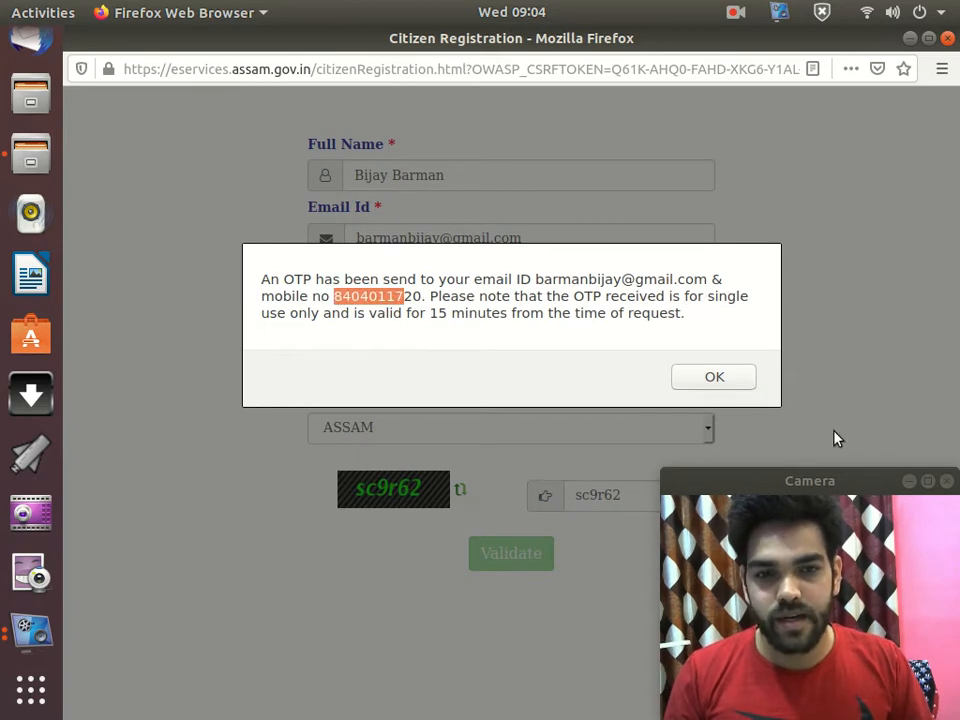
pyautogui.click(733, 374)
pyautogui.click(380, 200)
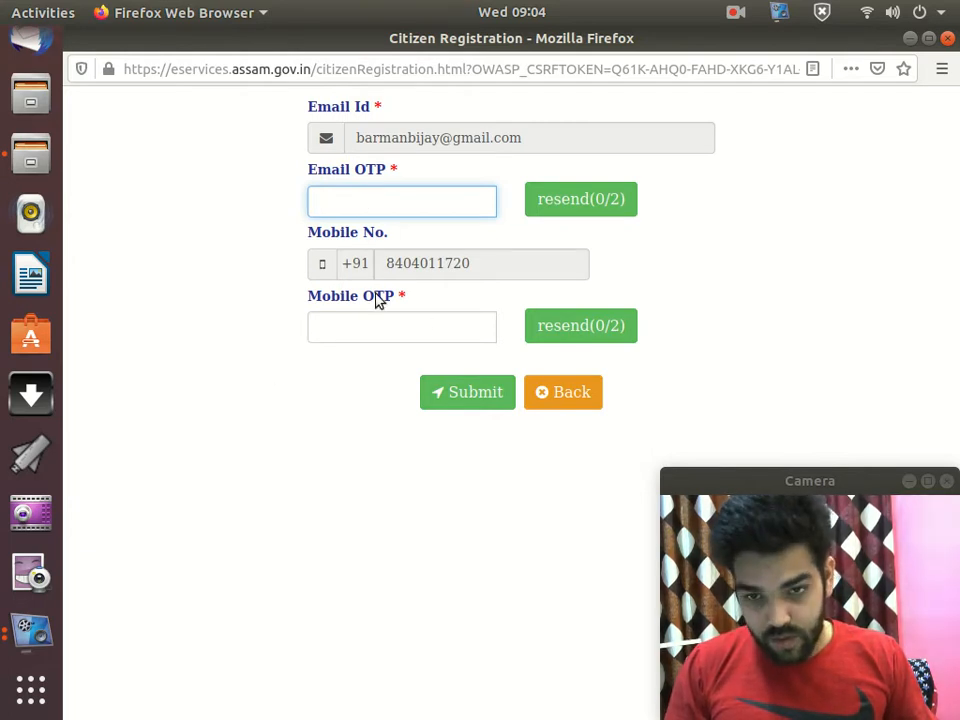
# - Enter the mobile and email OTPs, submit, and dismiss the no-data-received alert
pyautogui.click(365, 325)
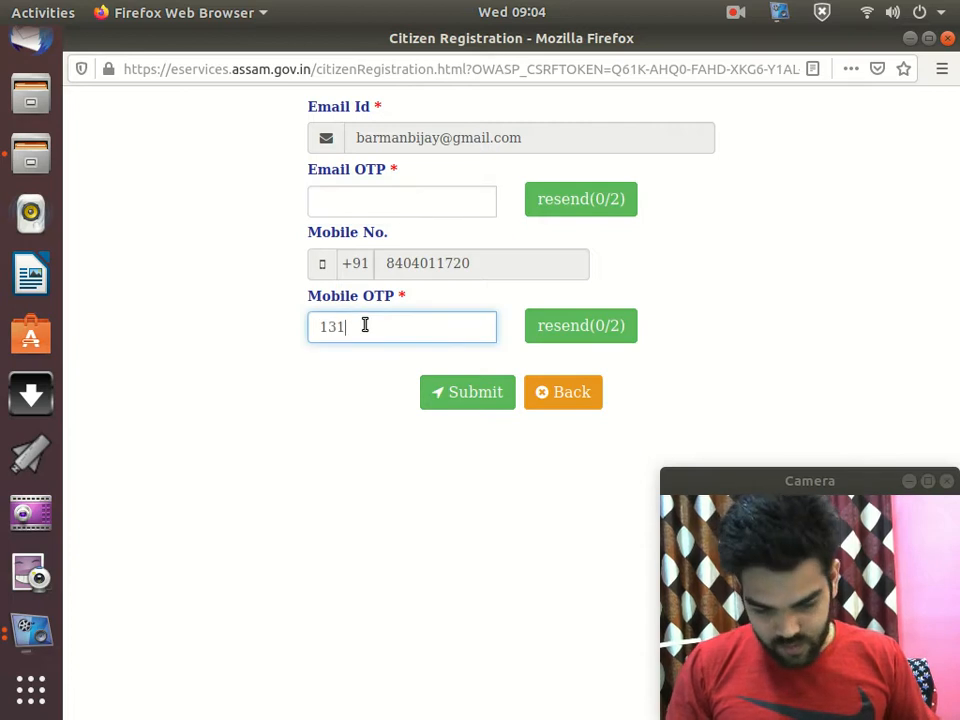
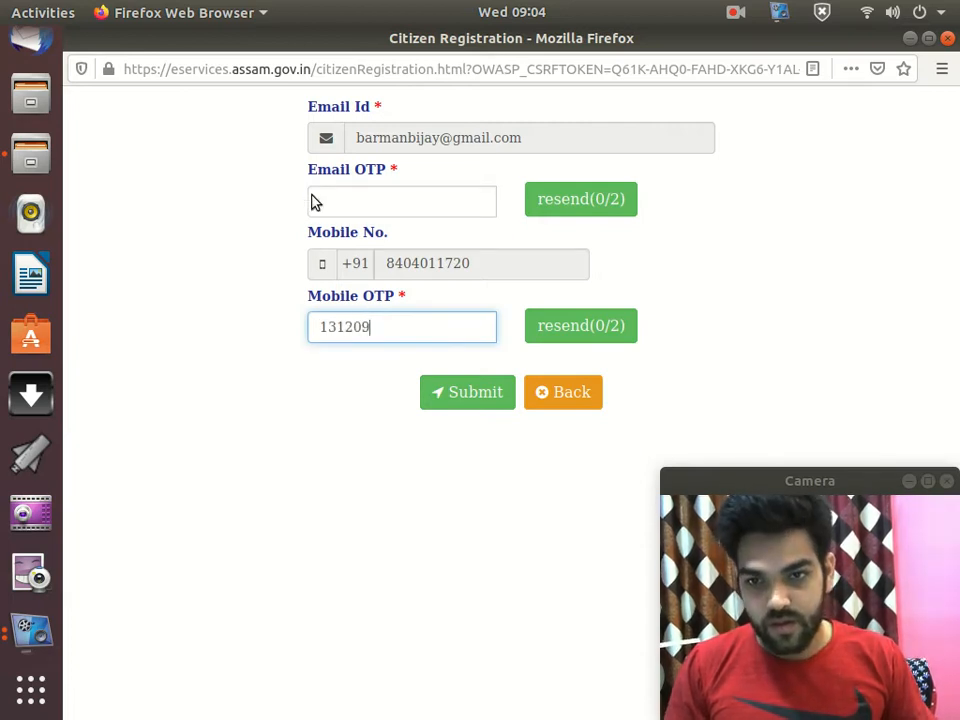
pyautogui.click(347, 195)
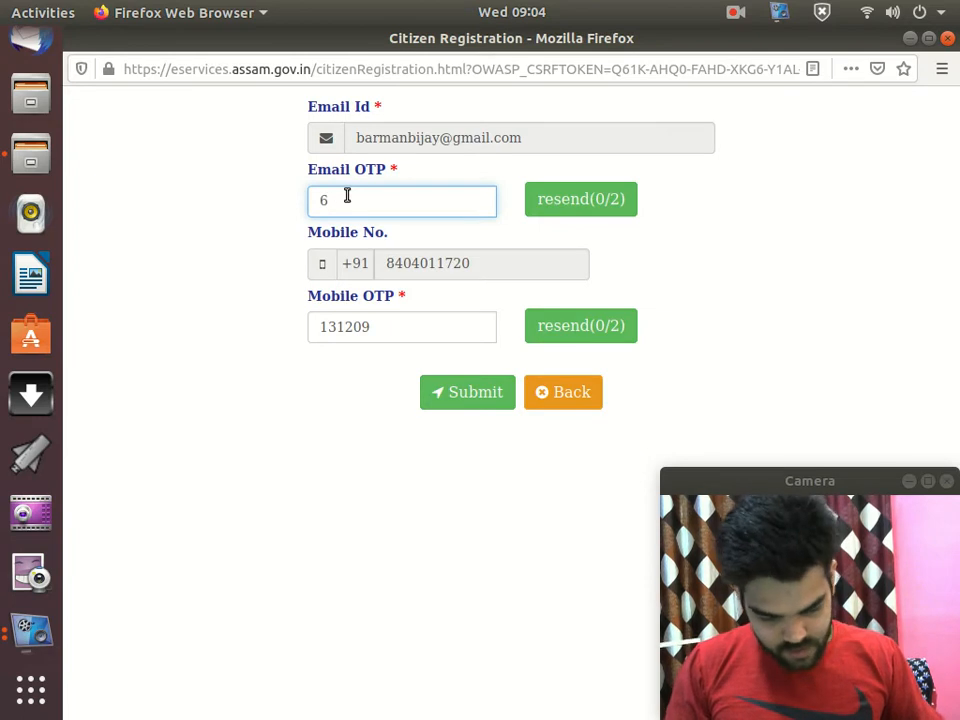
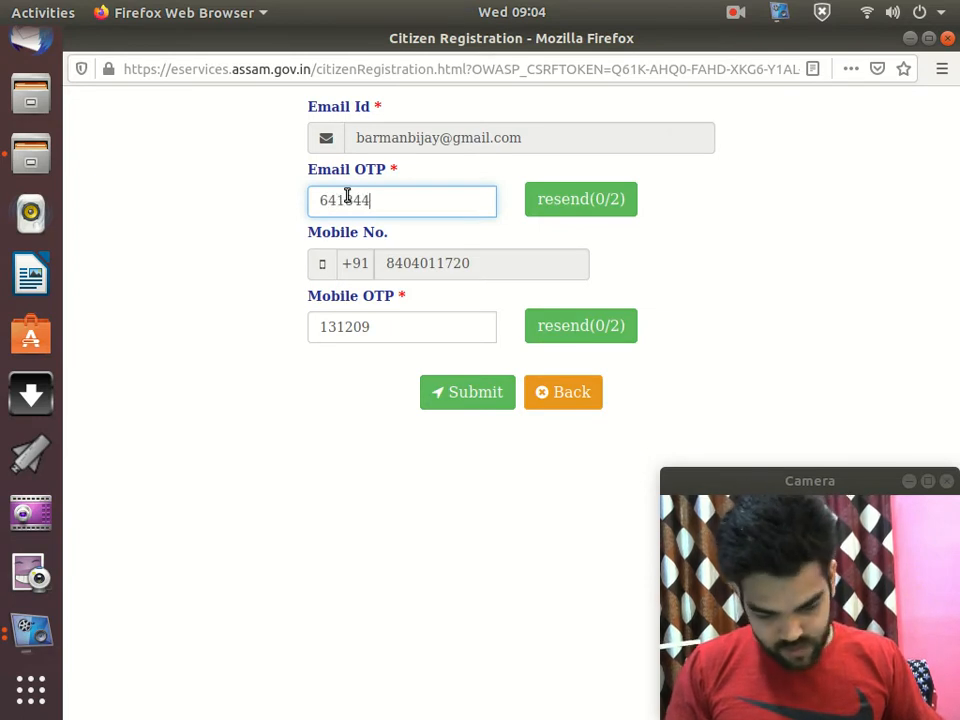
pyautogui.click(480, 403)
pyautogui.press('Return')
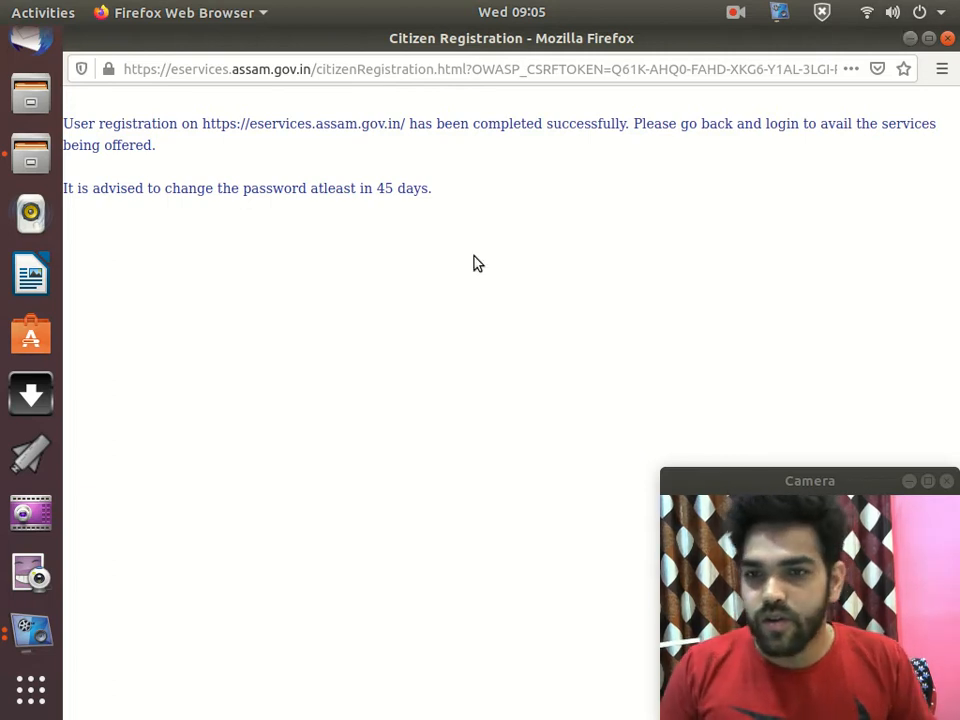
# - Close the registration window and enter the registered e-mail and account password
pyautogui.click(947, 38)
pyautogui.click(446, 321)
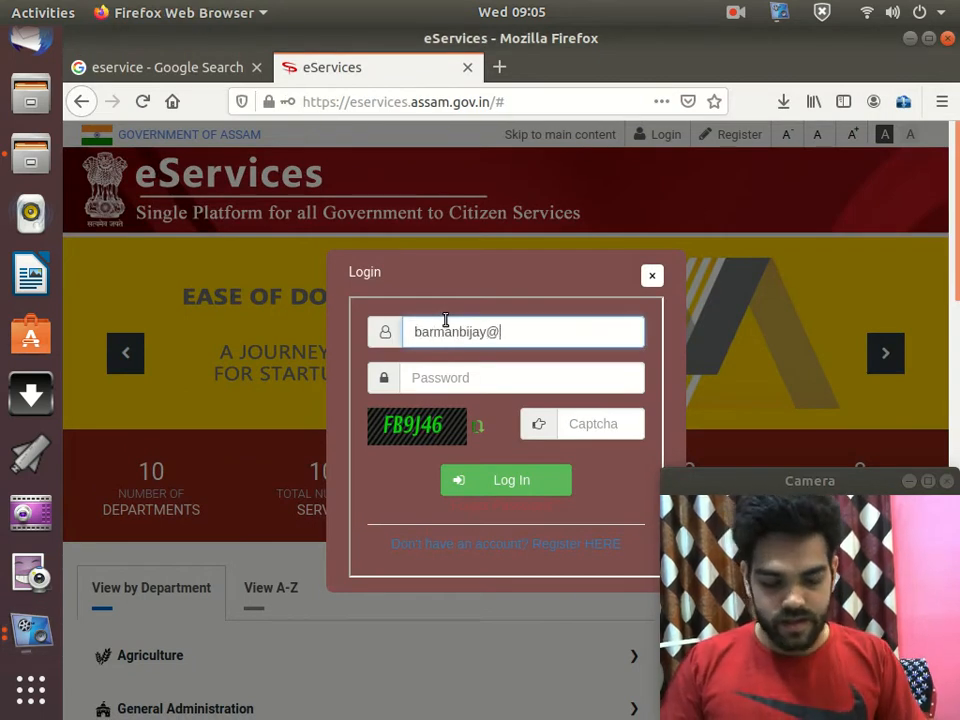
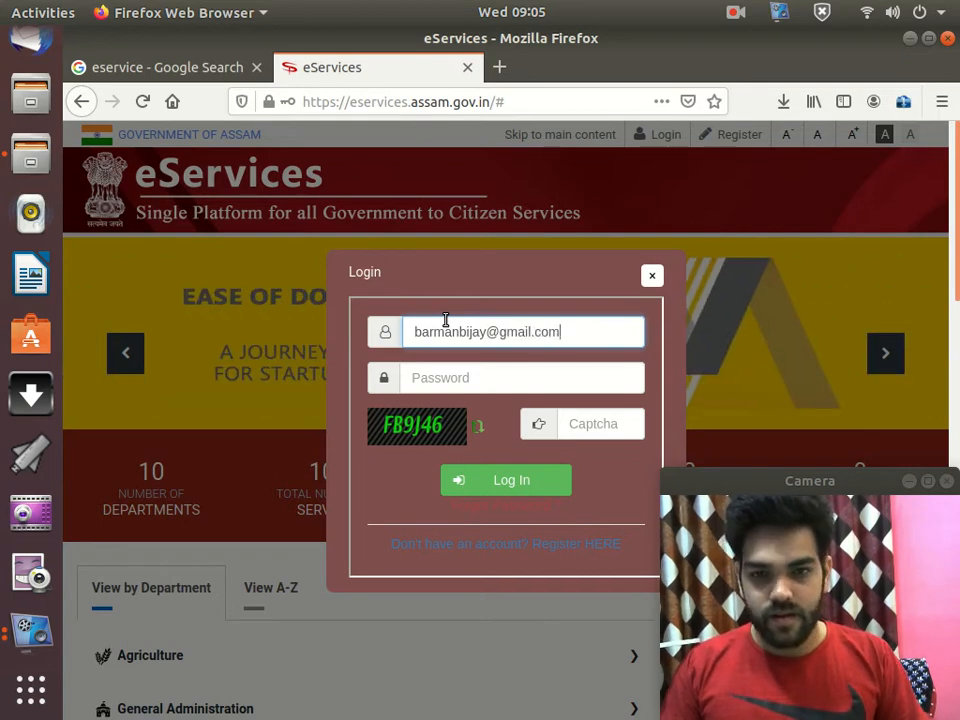
pyautogui.press('Tab')
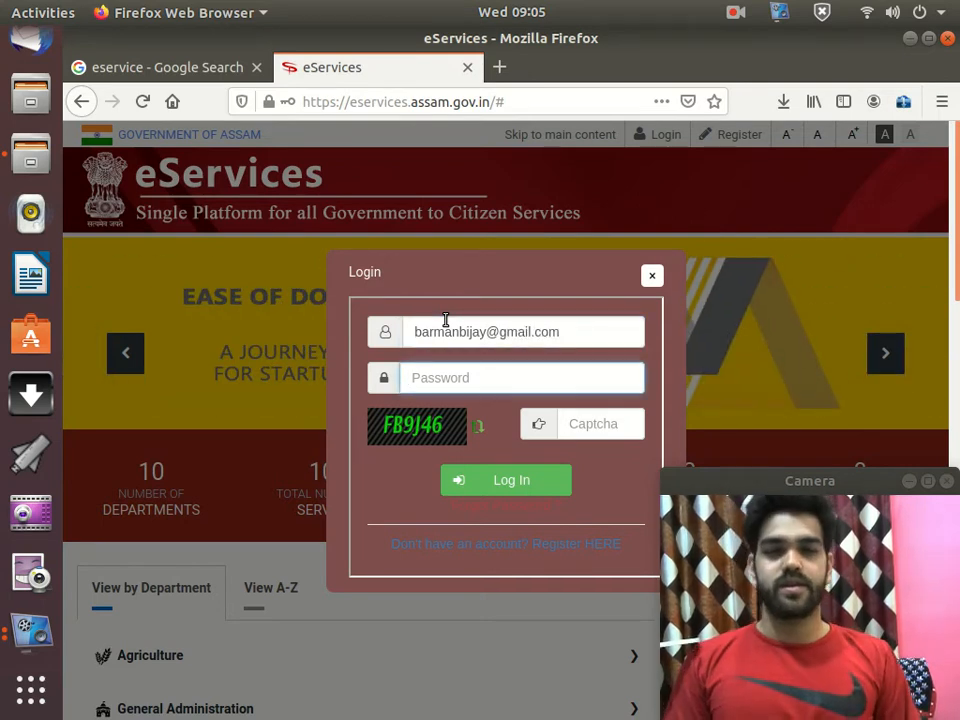
pyautogui.write('•••••')
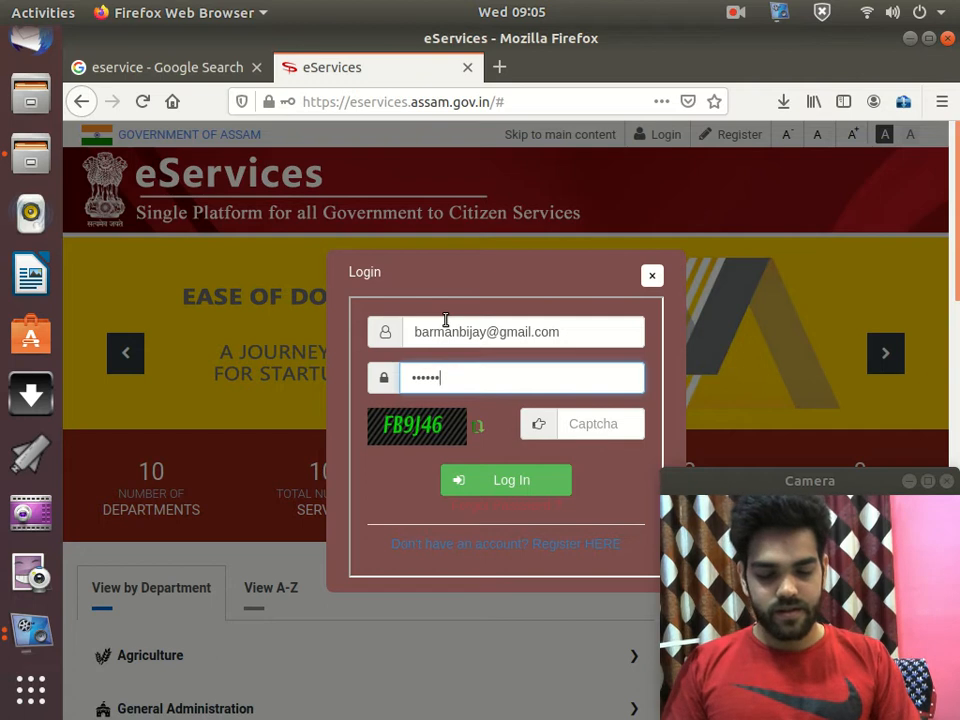
# - Fill the login captcha, log in, and save the login in Firefox
pyautogui.click(597, 430)
pyautogui.write('FB9')
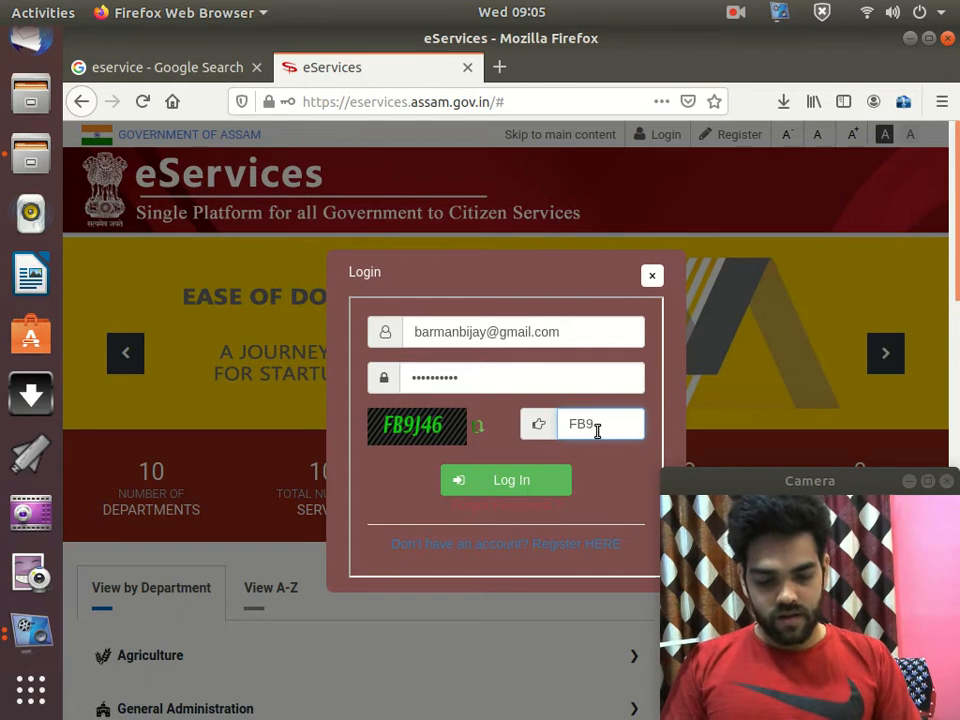
pyautogui.write('6')
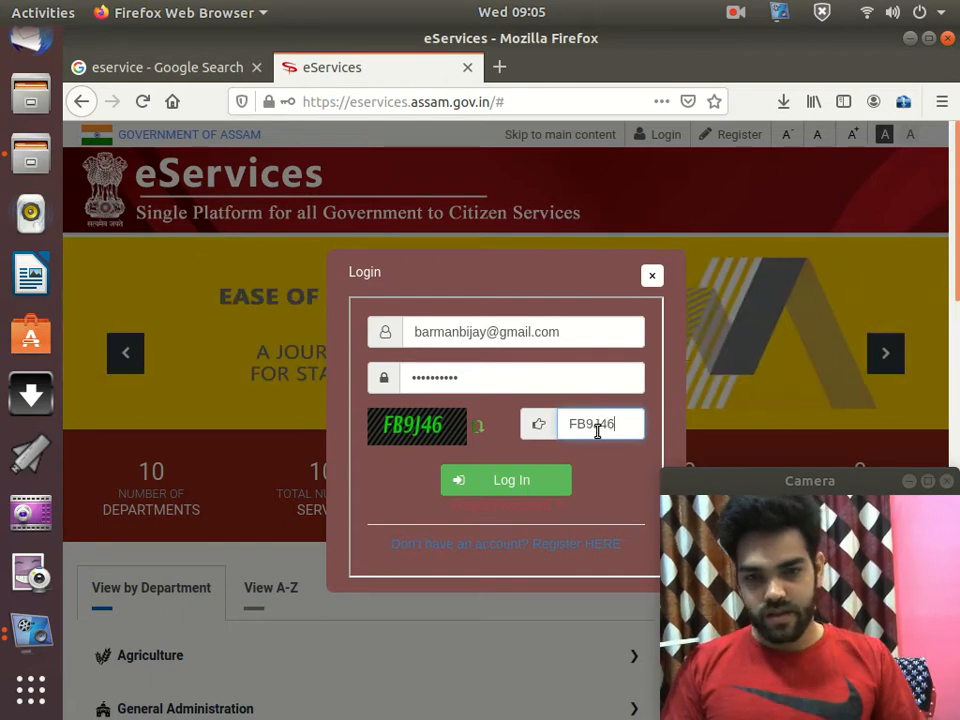
pyautogui.click(518, 482)
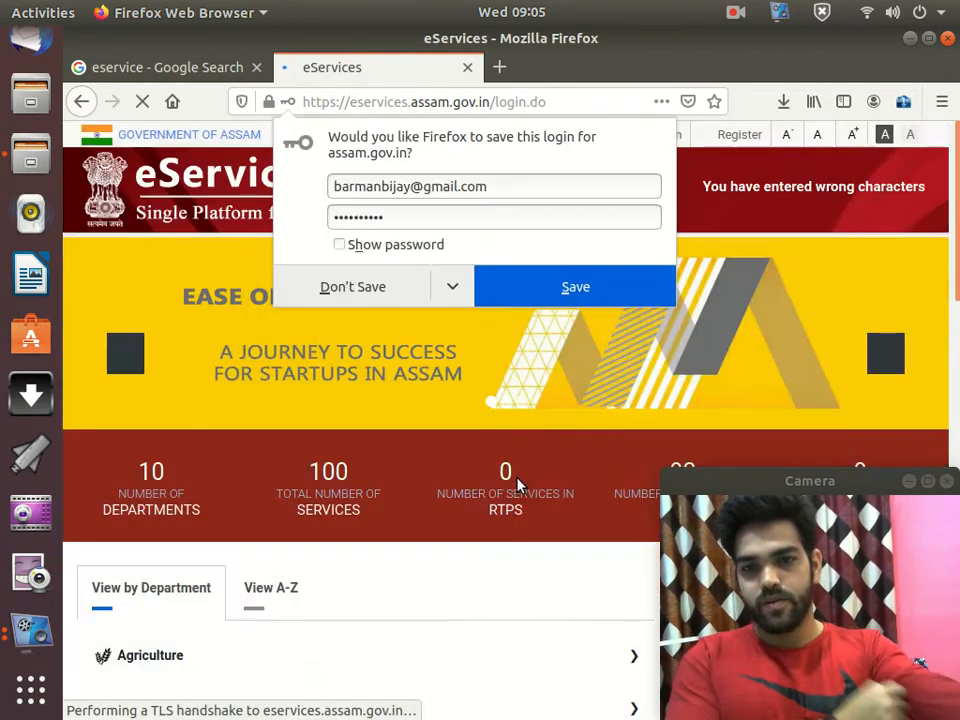
pyautogui.click(590, 292)
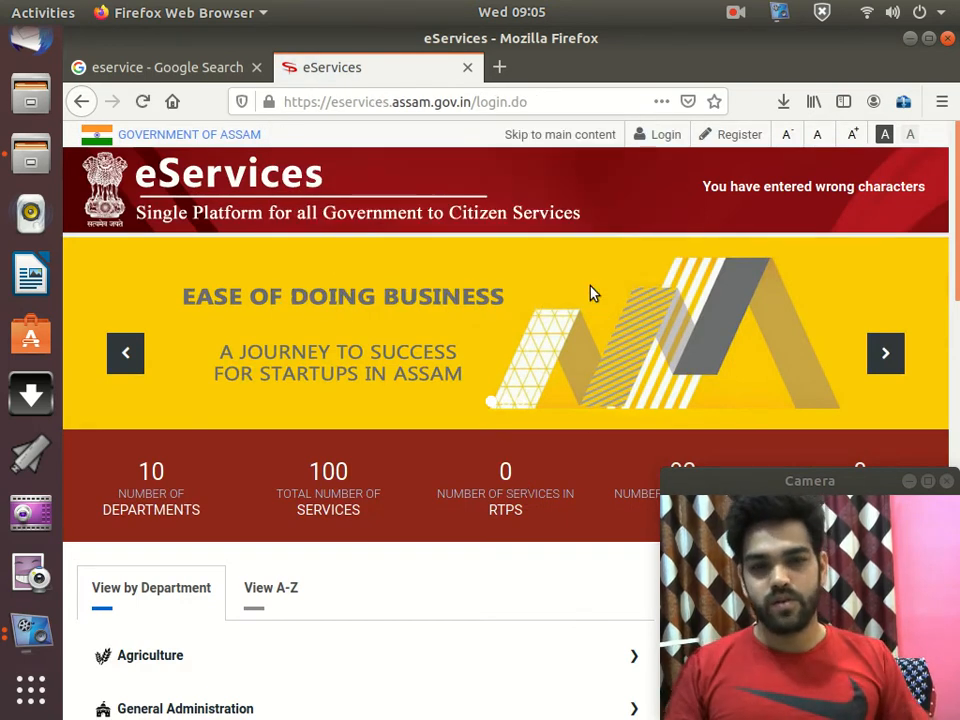
# - Scroll the portal page, then switch over to the Files manager
pyautogui.scroll(-5, 482, 467)
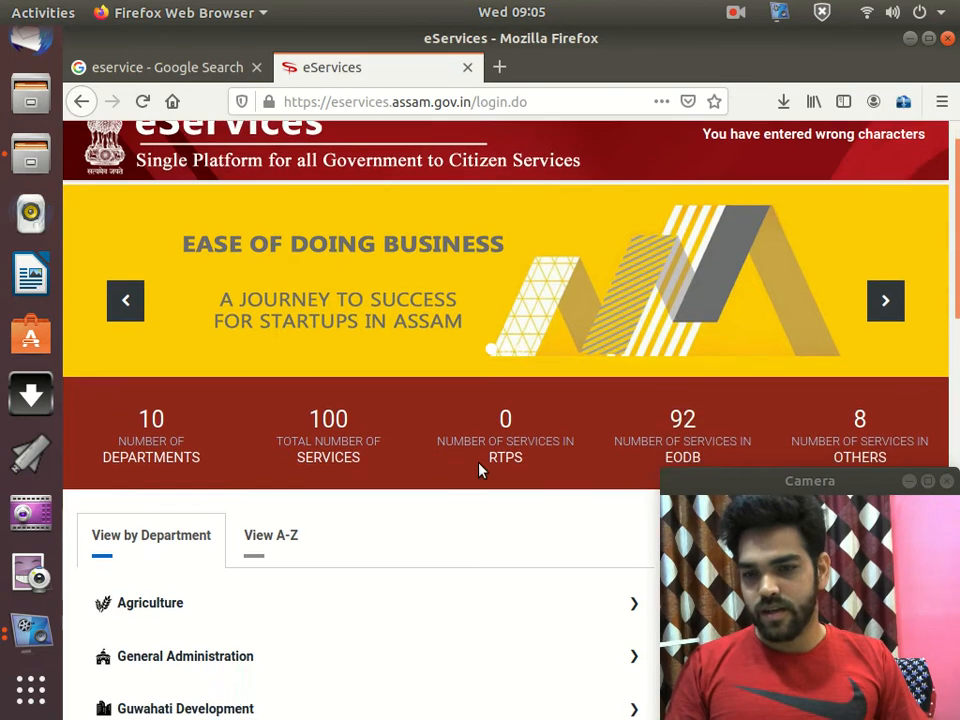
pyautogui.scroll(-1, 487, 464)
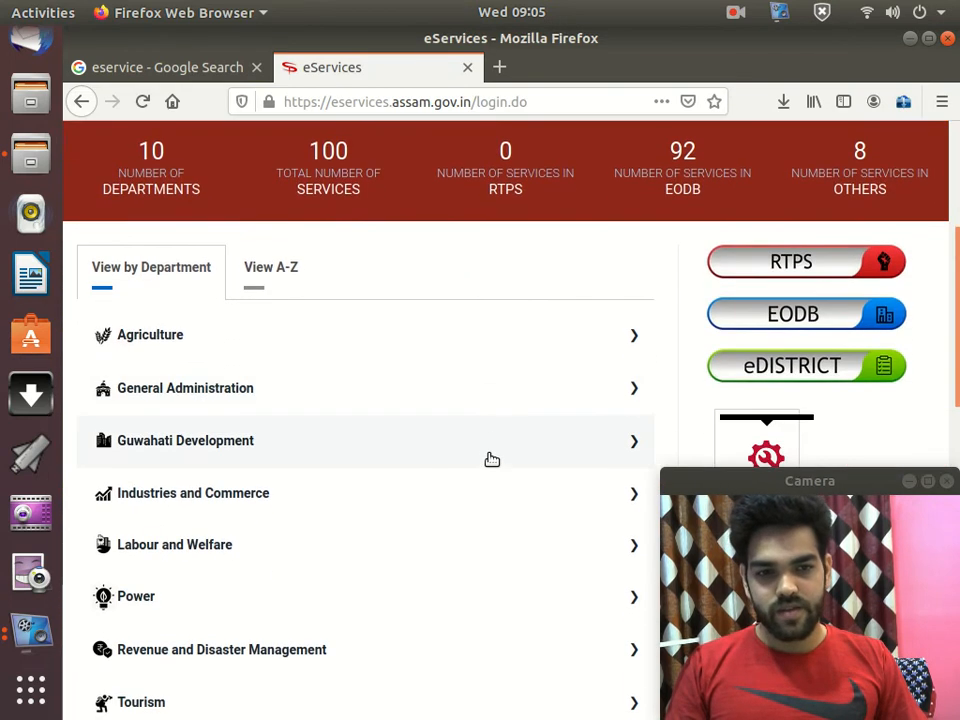
pyautogui.scroll(-1, 513, 415)
pyautogui.scroll(4, 513, 415)
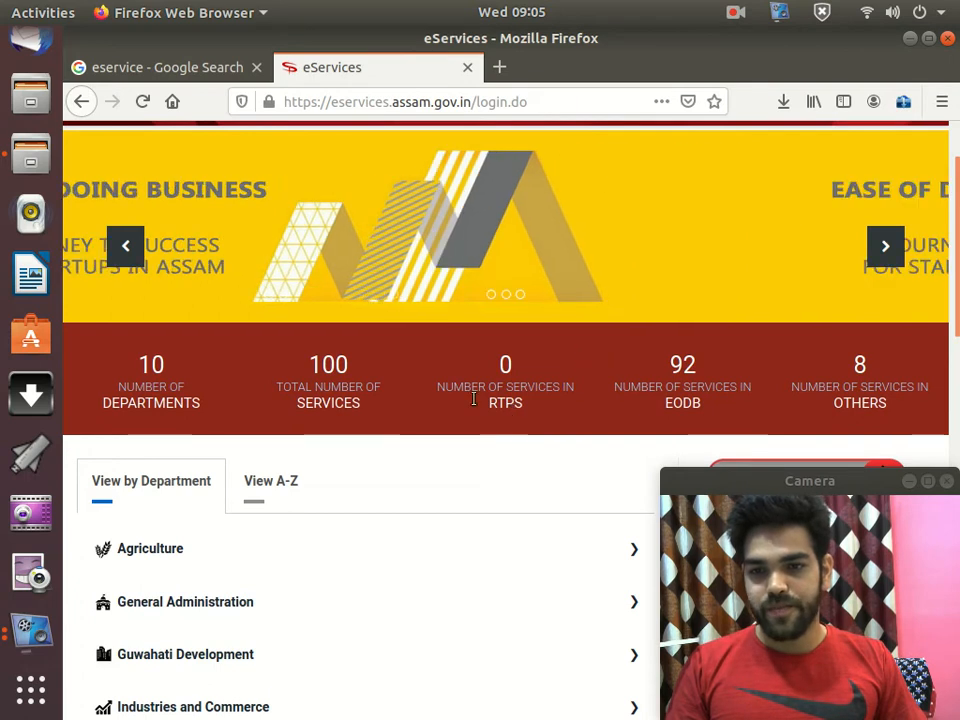
pyautogui.scroll(1, 380, 315)
pyautogui.scroll(-9, 380, 315)
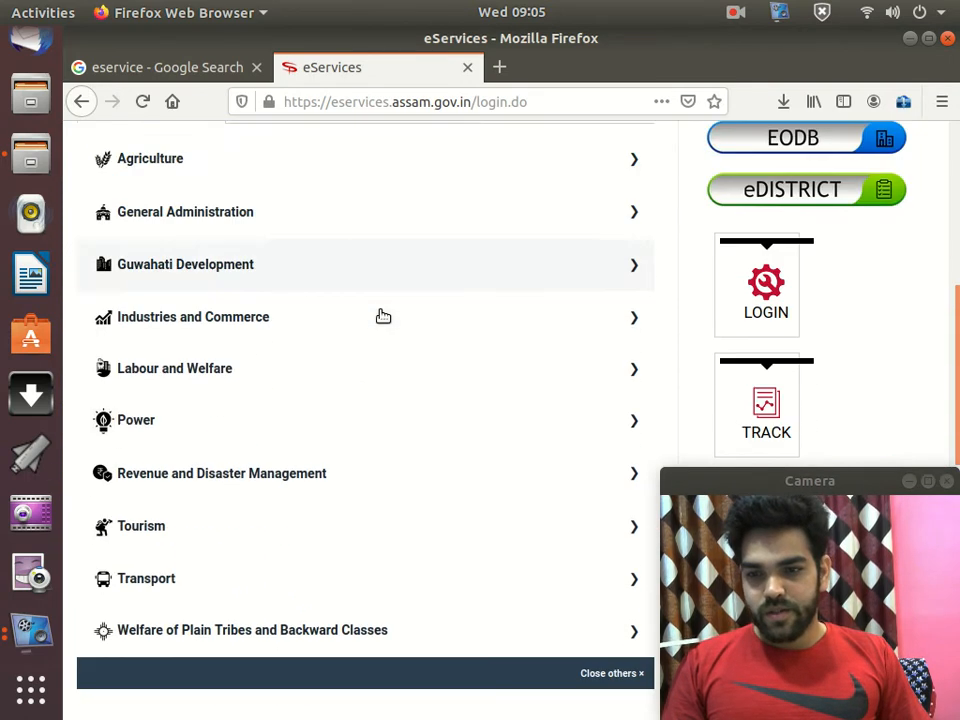
pyautogui.scroll(1, 383, 316)
pyautogui.scroll(-2, 383, 316)
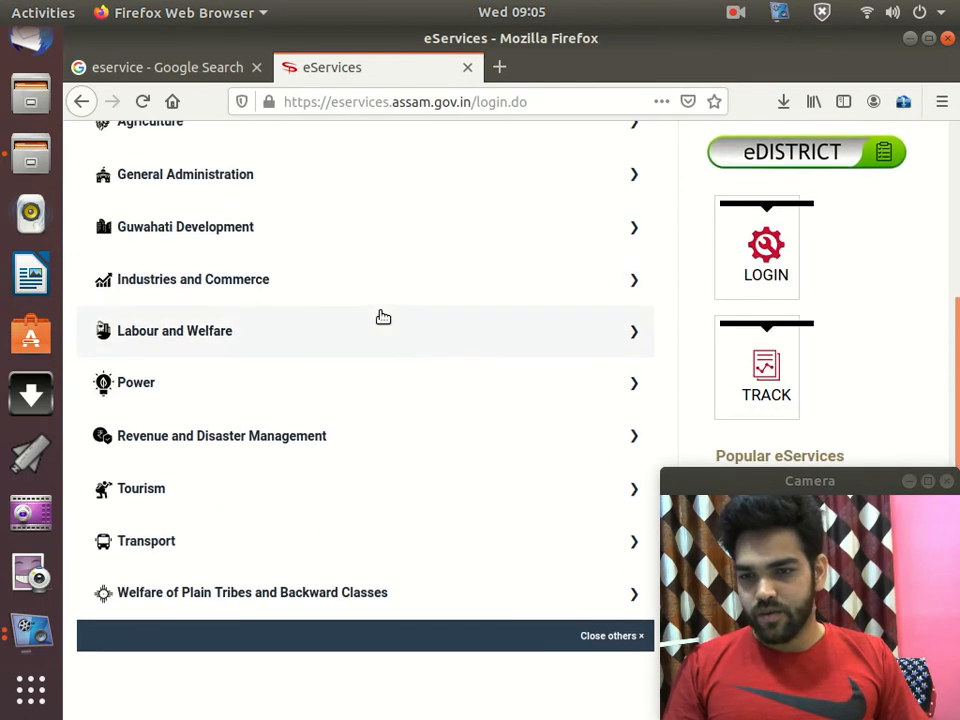
pyautogui.scroll(8, 383, 316)
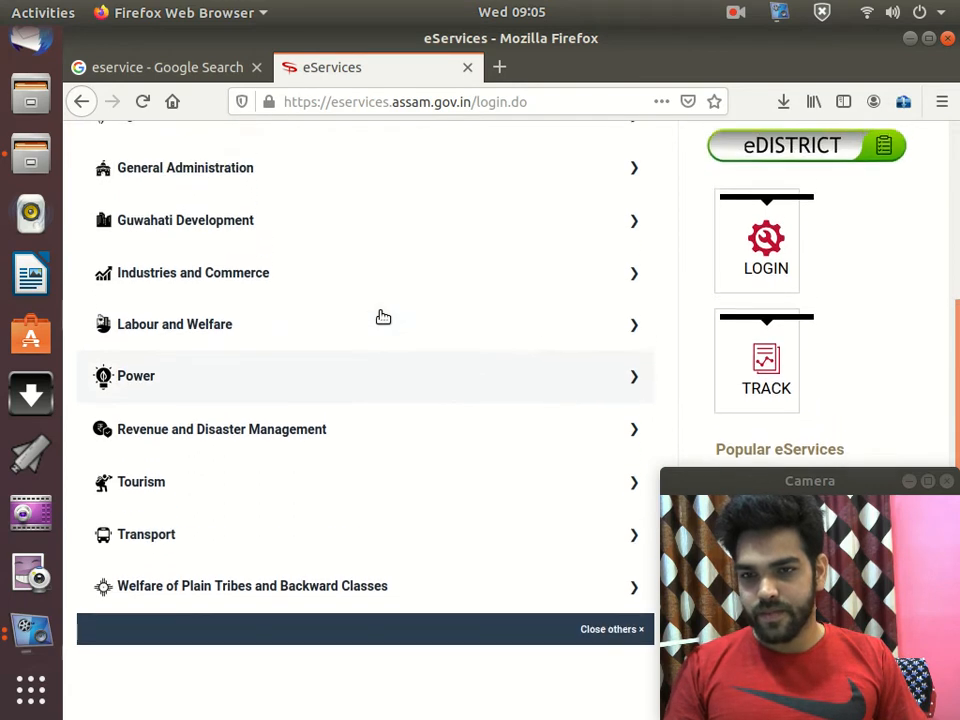
pyautogui.scroll(1, 15, 205)
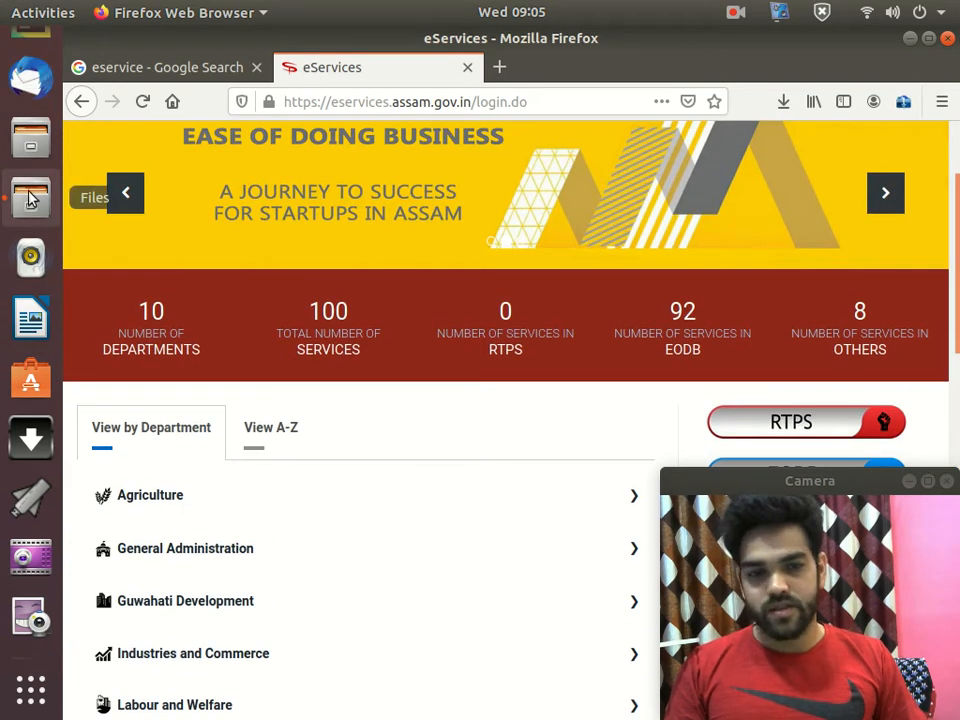
pyautogui.click(28, 204)
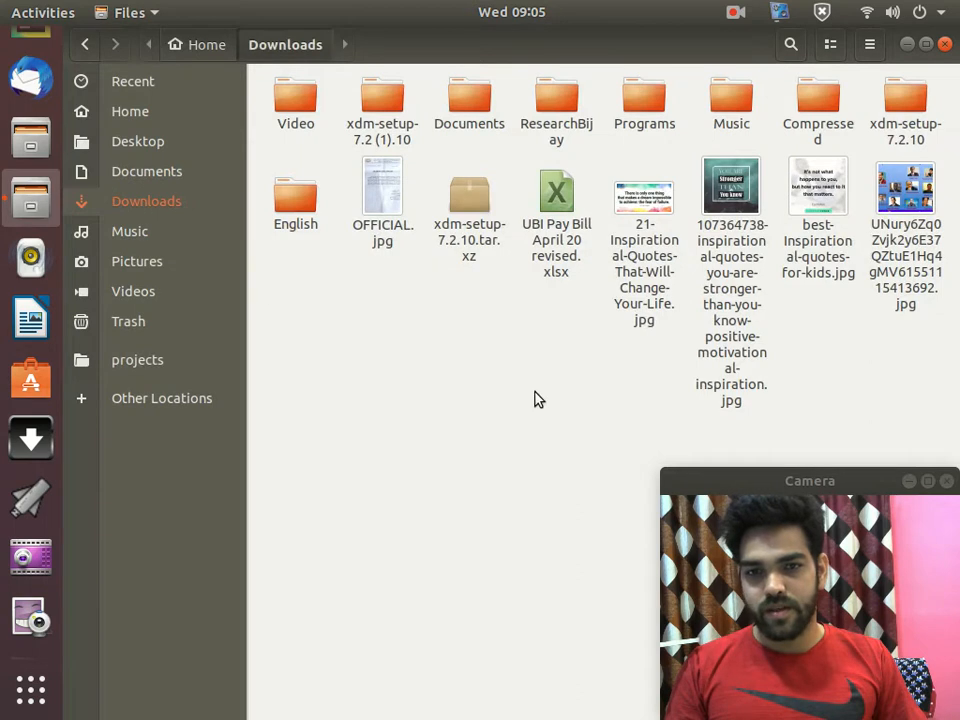
# - Open a new Files window
pyautogui.rightClick(14, 195)
pyautogui.click(113, 142)
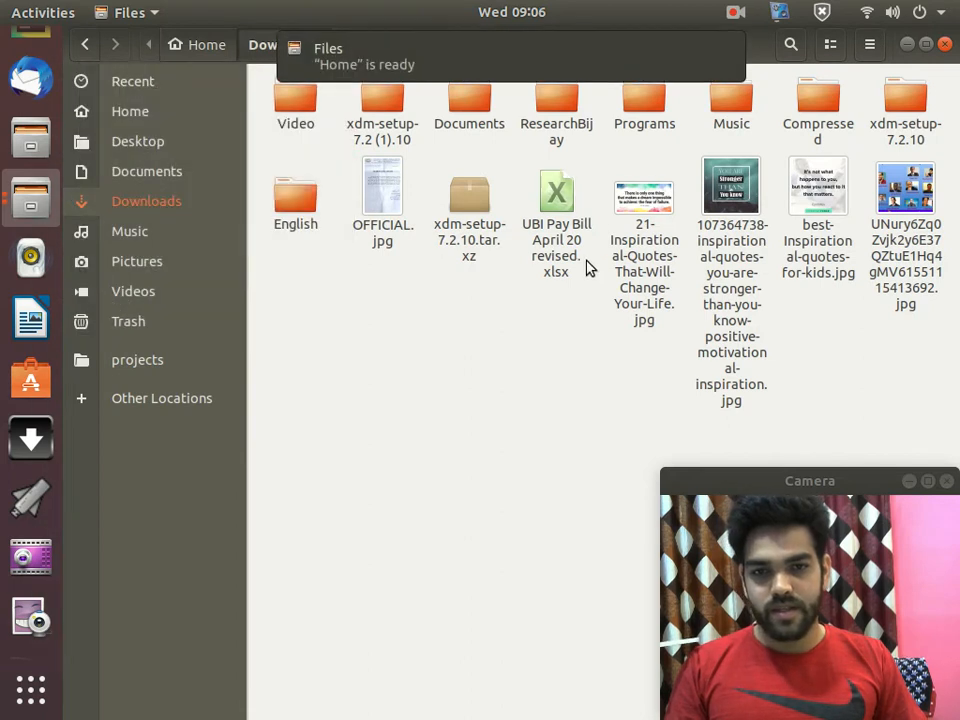
pyautogui.click(414, 60)
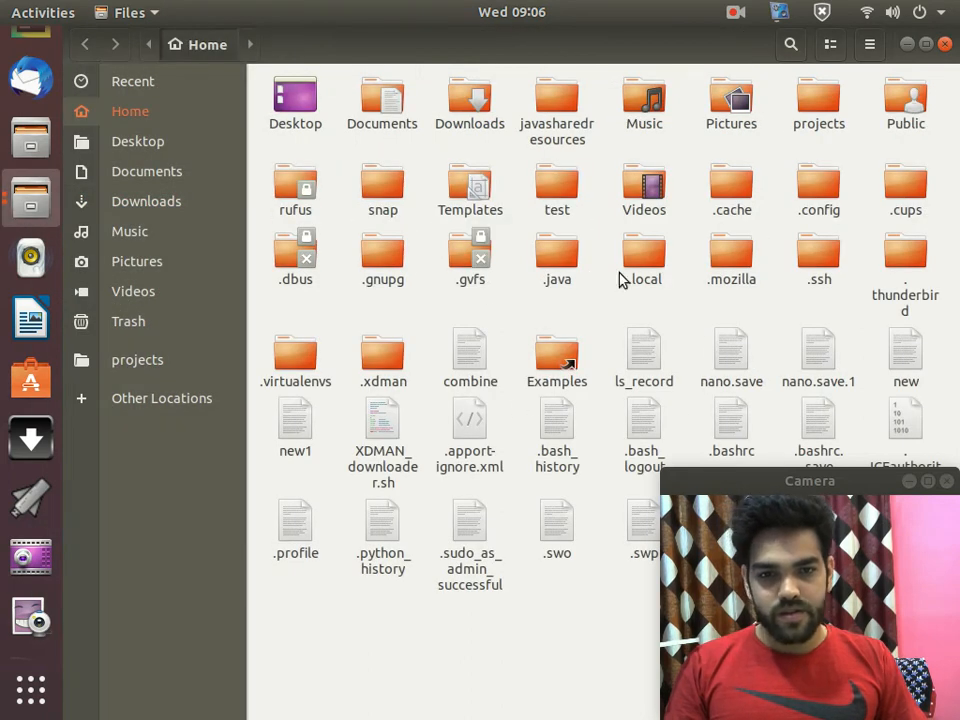
# - Browse to All Data > PAN AADHAR > My pan Aadhar and preview URL.jpg
pyautogui.click(160, 398)
pyautogui.click(360, 290)
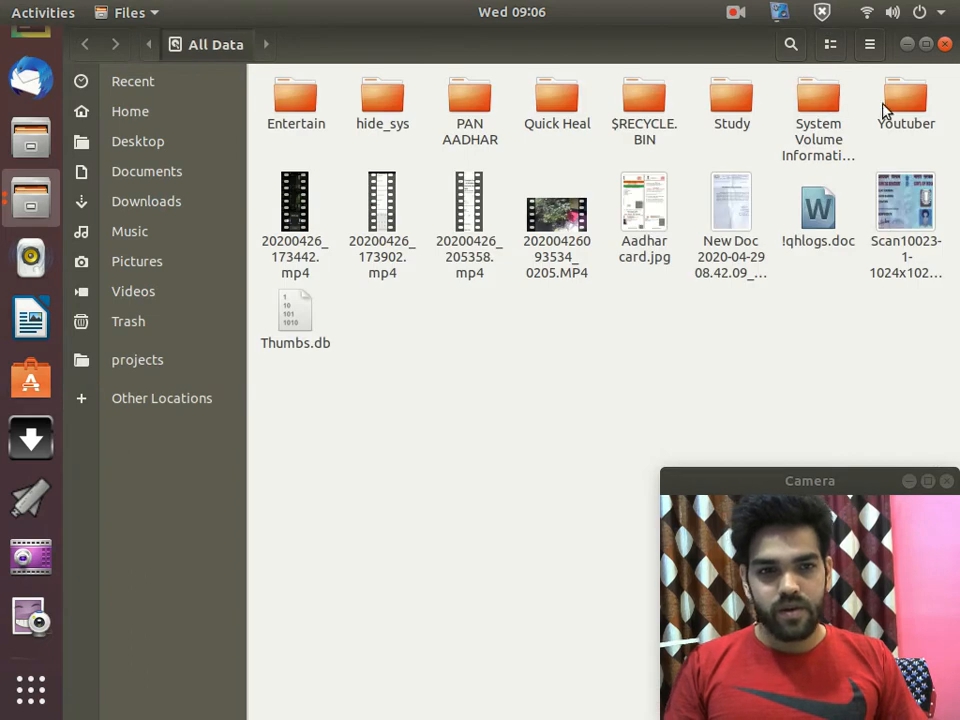
pyautogui.doubleClick(478, 105)
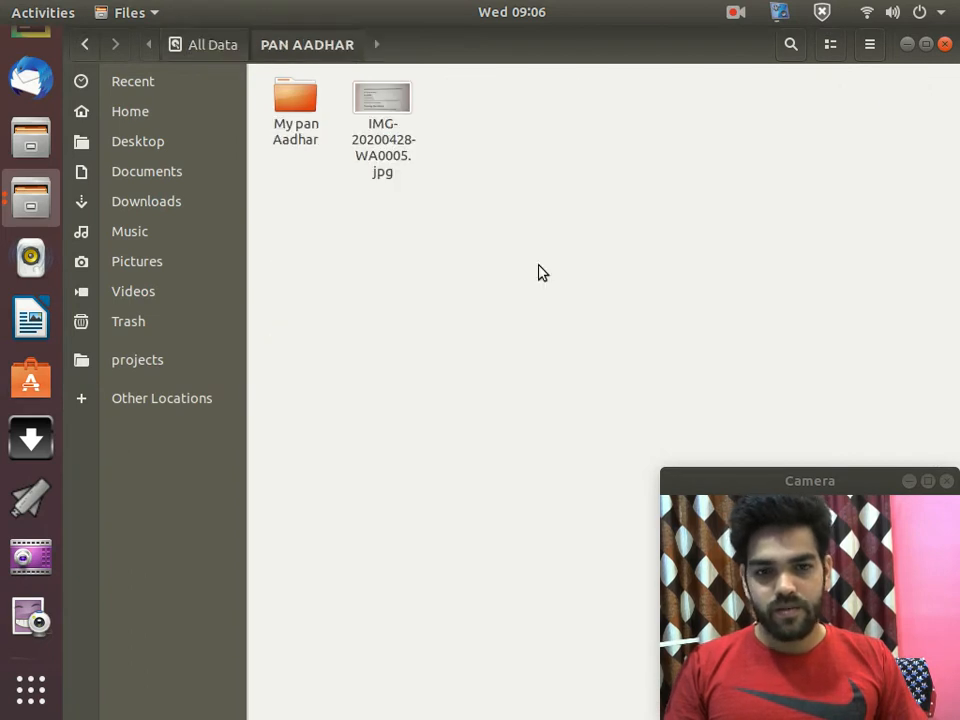
pyautogui.doubleClick(303, 128)
pyautogui.doubleClick(568, 123)
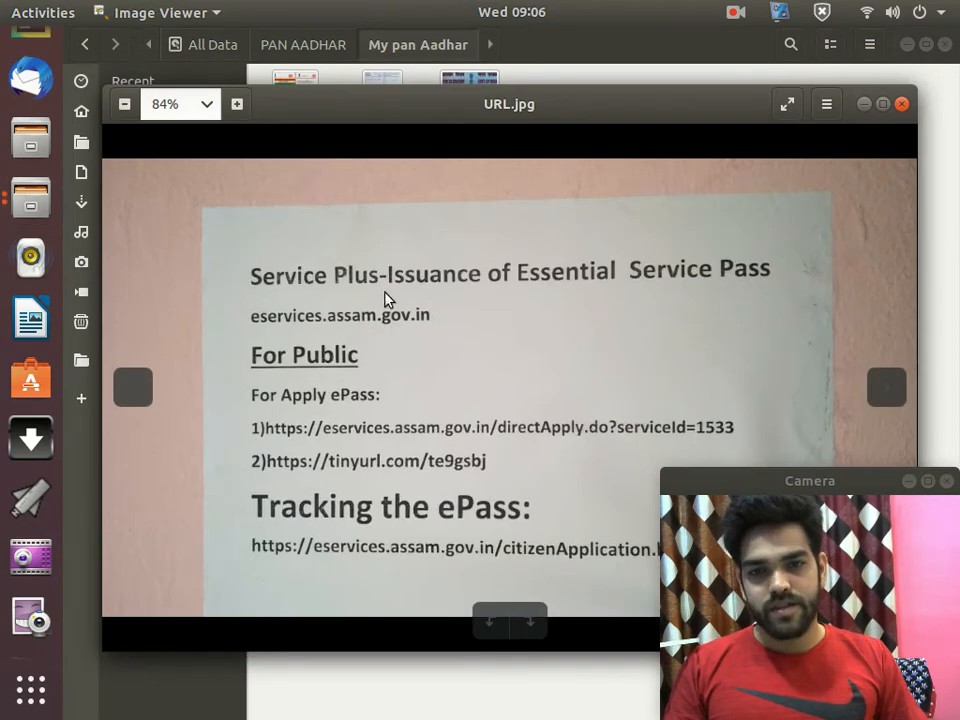
pyautogui.click(866, 106)
pyautogui.scroll(2, 44, 275)
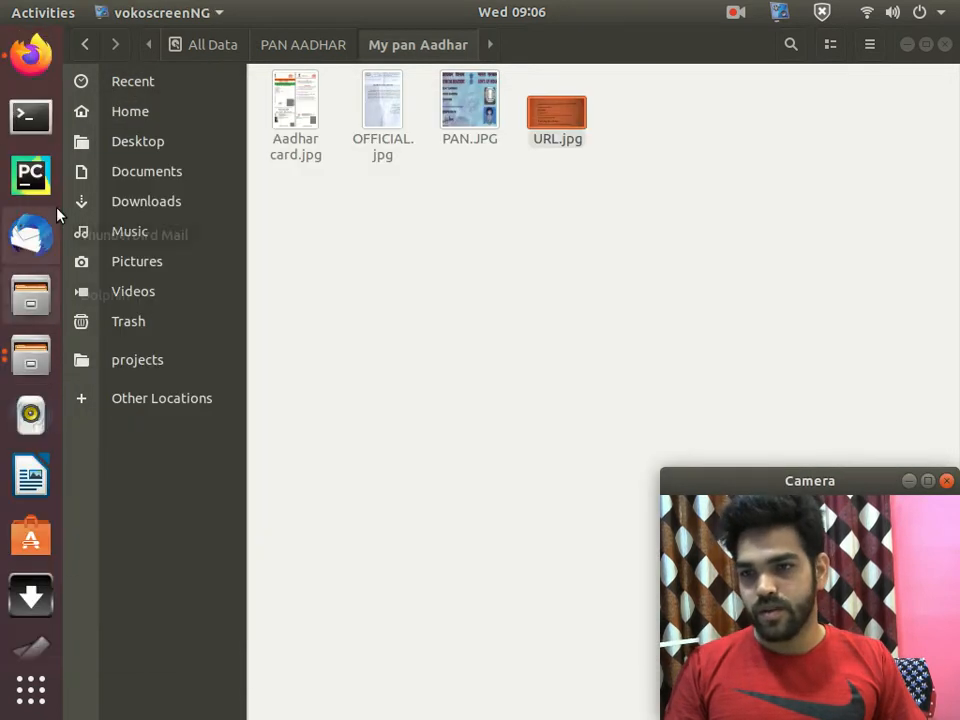
pyautogui.click(14, 60)
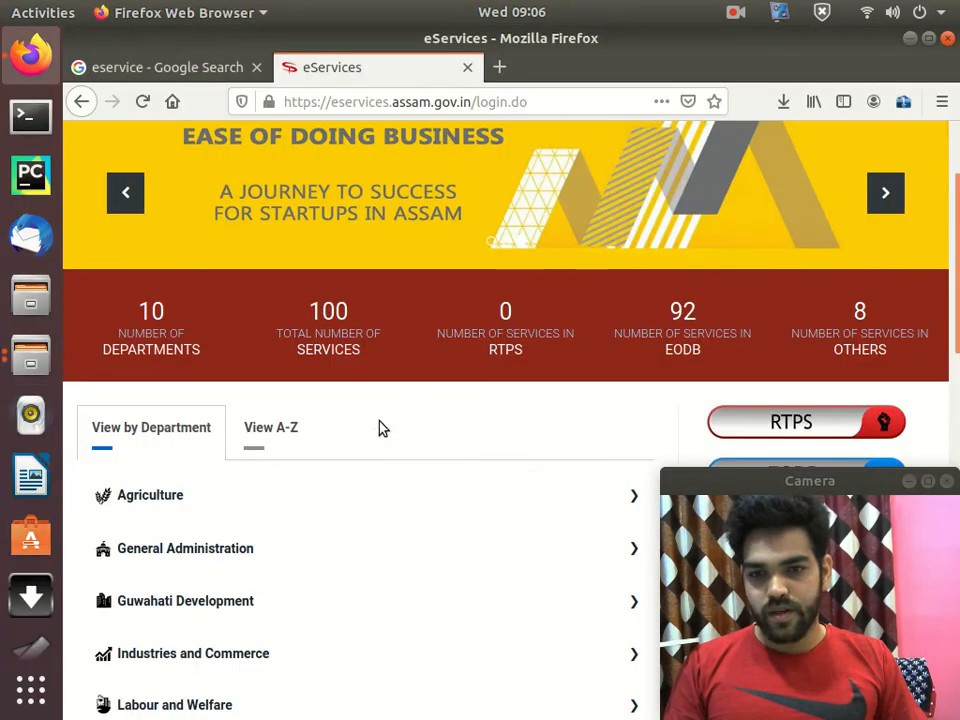
pyautogui.scroll(3, 617, 338)
pyautogui.scroll(-2, 390, 345)
pyautogui.scroll(-2, 405, 356)
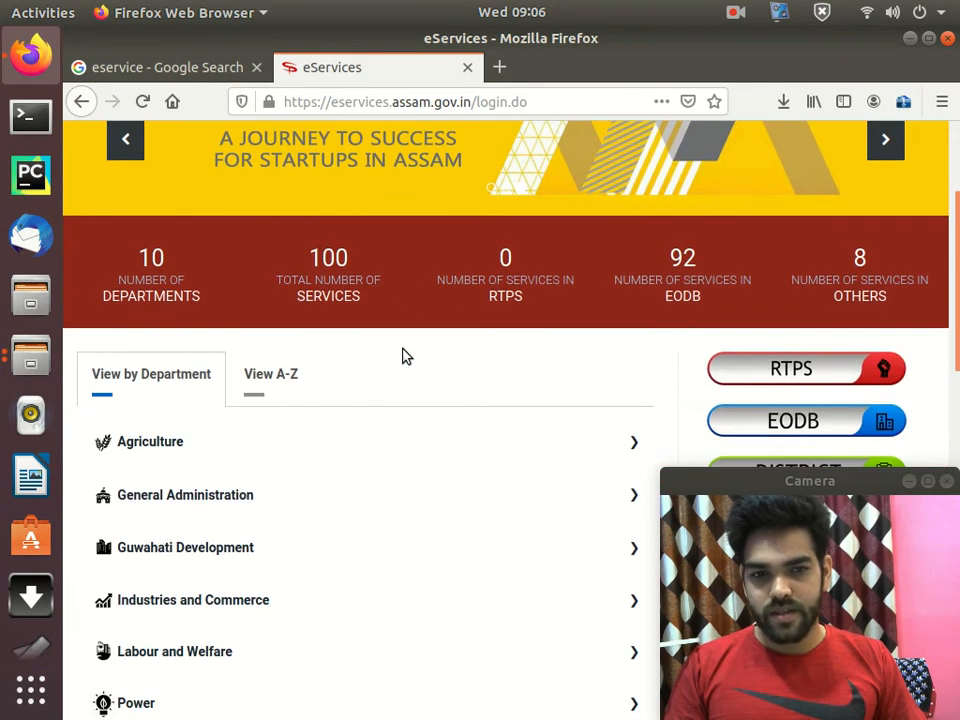
pyautogui.scroll(-2, 405, 354)
pyautogui.scroll(-3, 413, 364)
pyautogui.scroll(6, 413, 364)
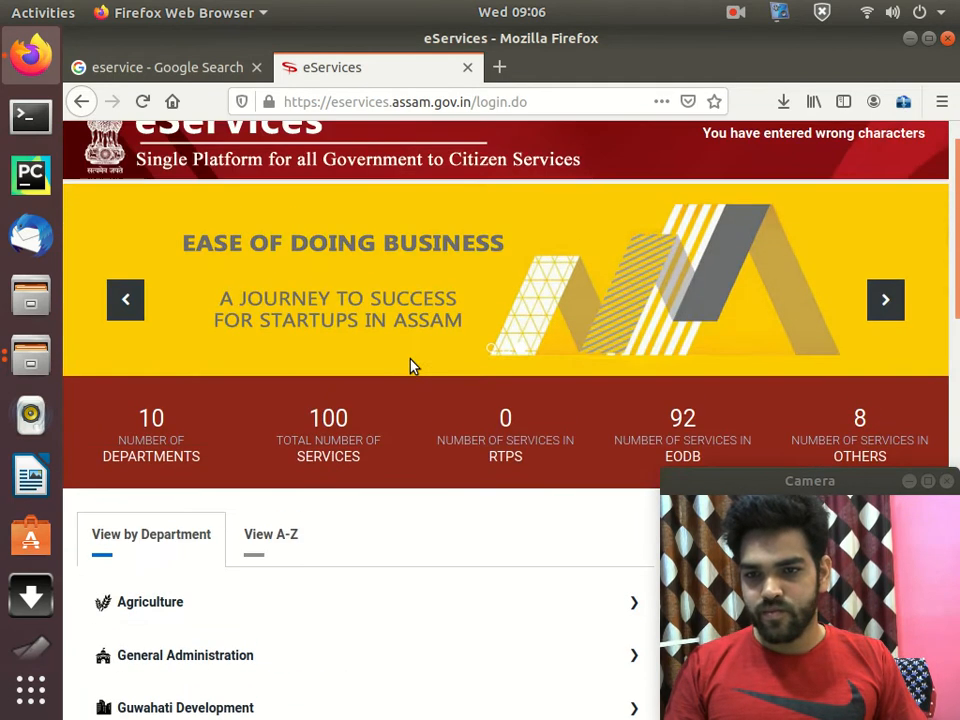
pyautogui.scroll(1, 410, 366)
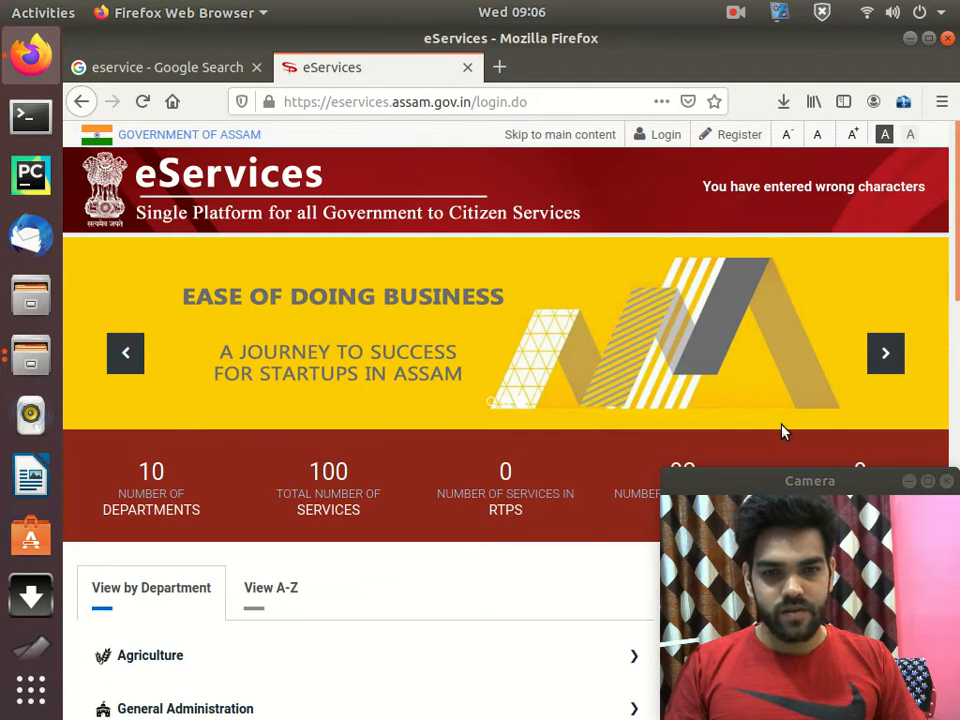
pyautogui.scroll(-2, 619, 394)
pyautogui.scroll(2, 940, 226)
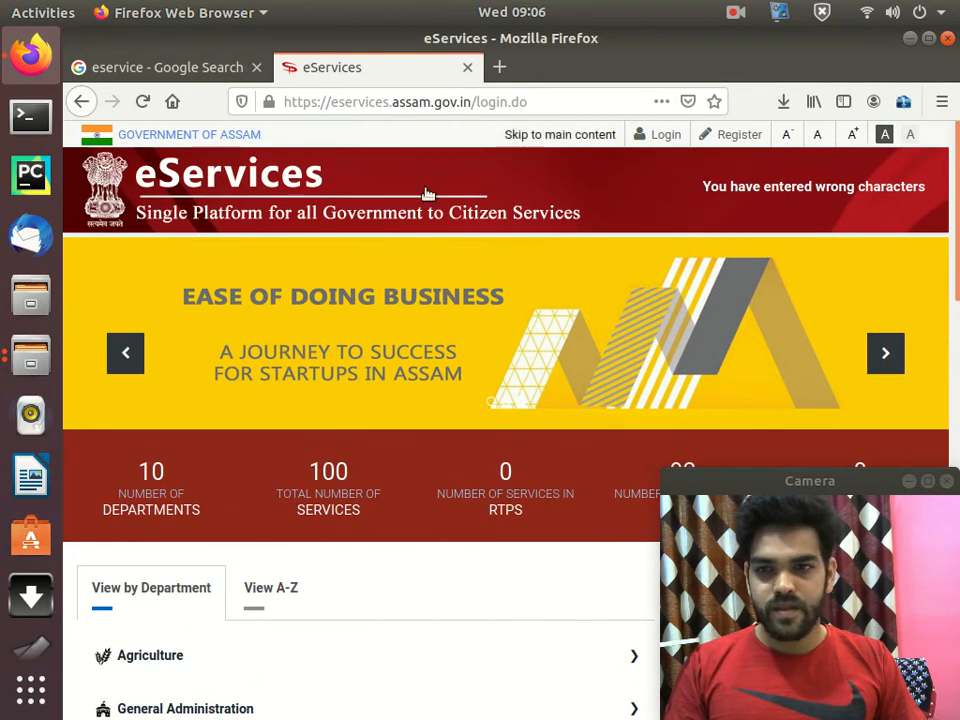
# - Log in to the citizen account with the saved credentials and a fresh captcha
pyautogui.click(660, 136)
pyautogui.click(422, 326)
pyautogui.click(600, 418)
pyautogui.write('bb4h')
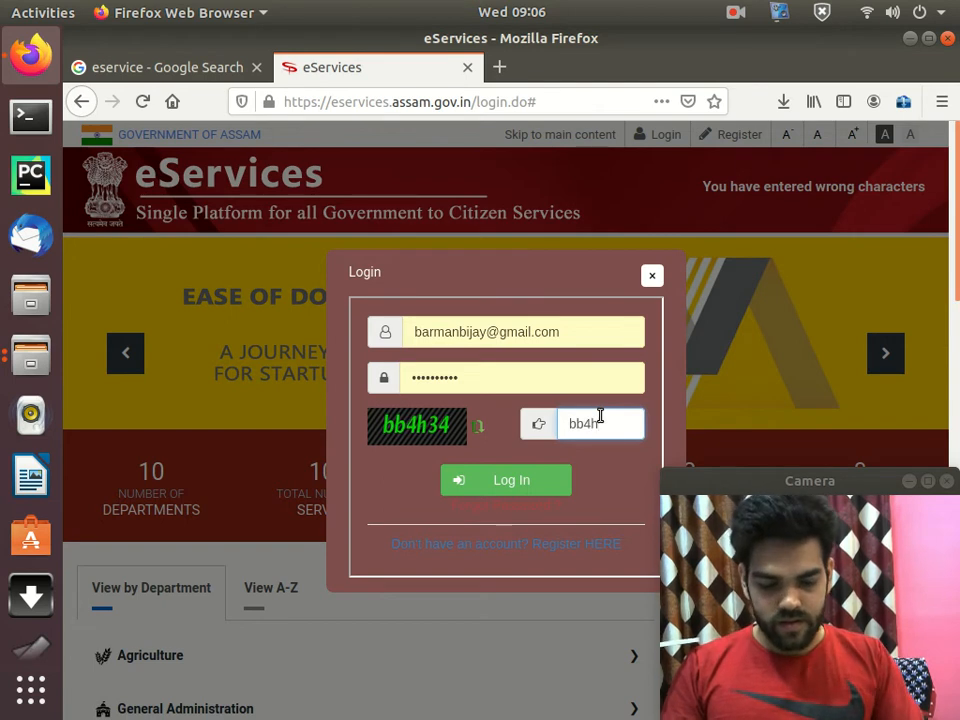
pyautogui.write('34')
pyautogui.click(553, 481)
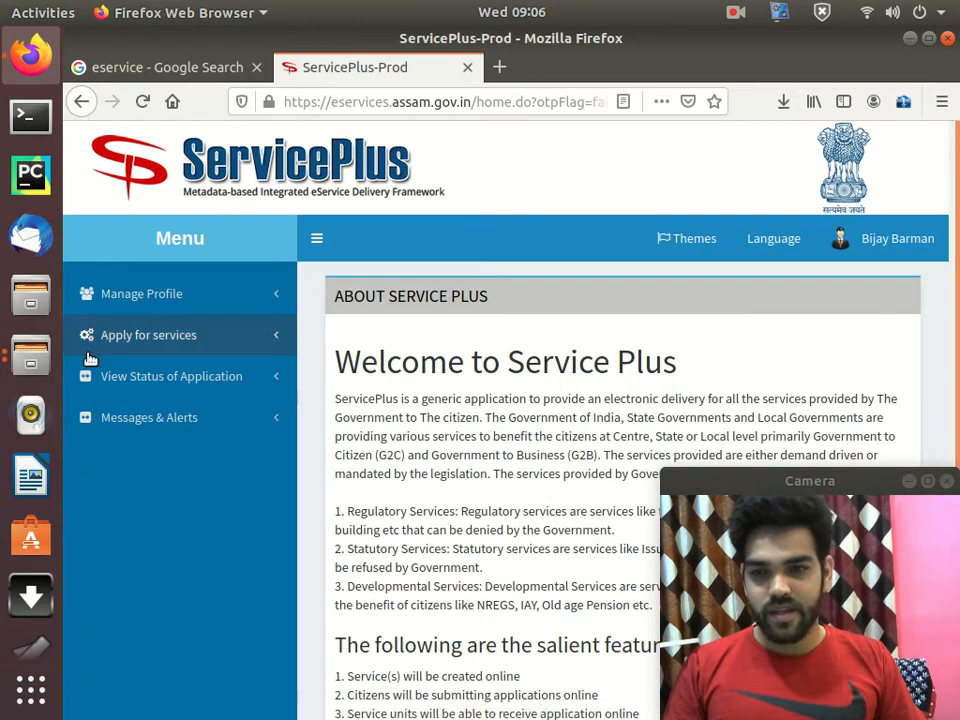
# - Search all available services for 'essen' and open Issuance of Essential Service Pass
pyautogui.click(216, 347)
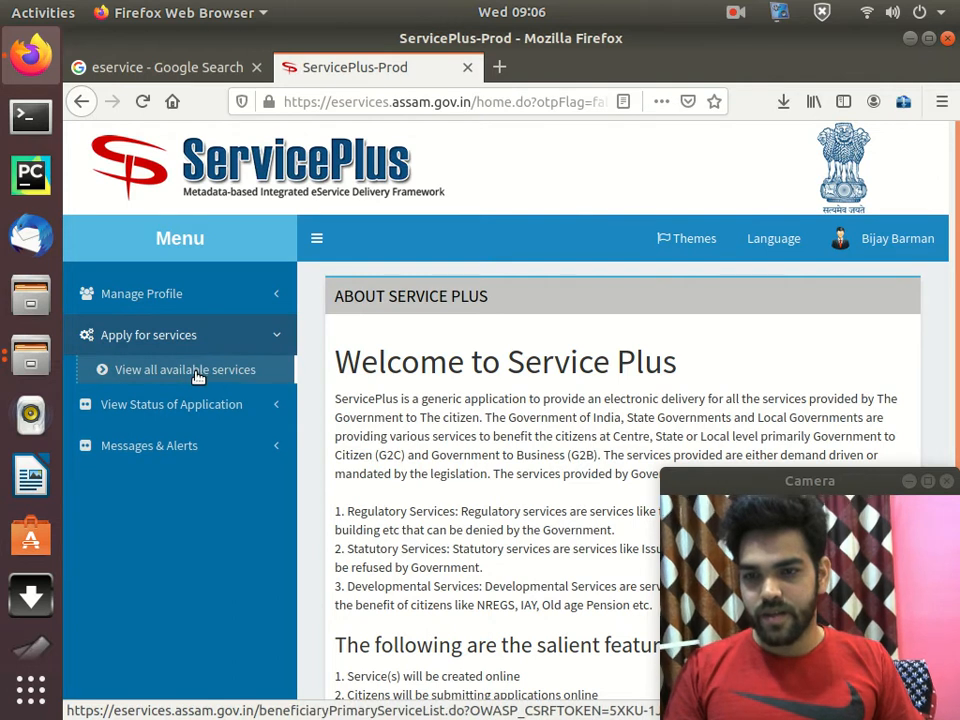
pyautogui.click(200, 372)
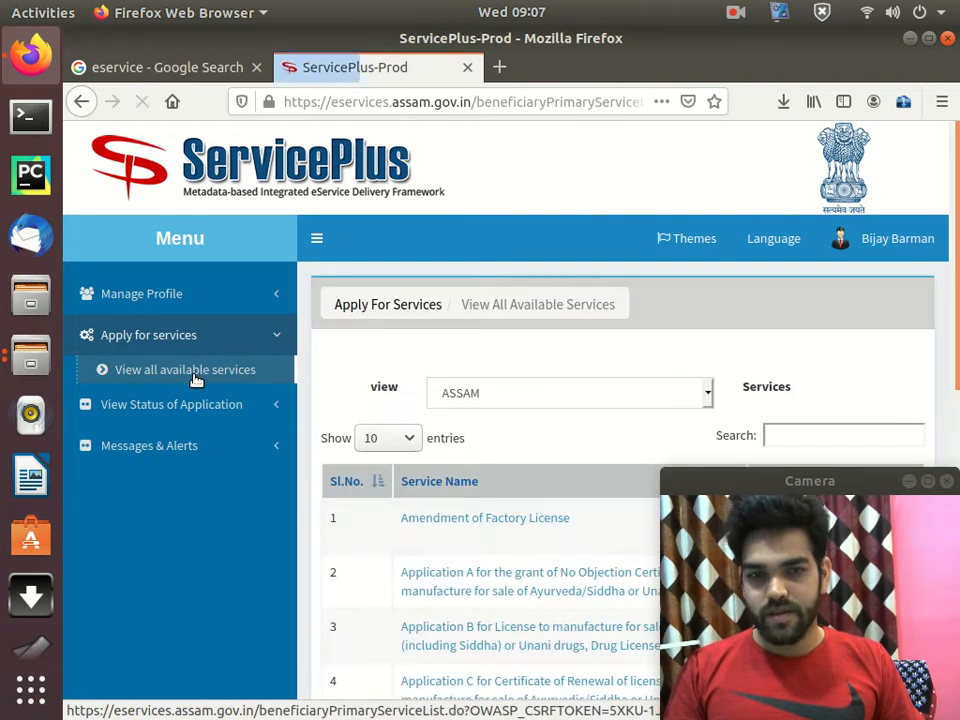
pyautogui.scroll(-1, 678, 380)
pyautogui.click(827, 386)
pyautogui.write('ess')
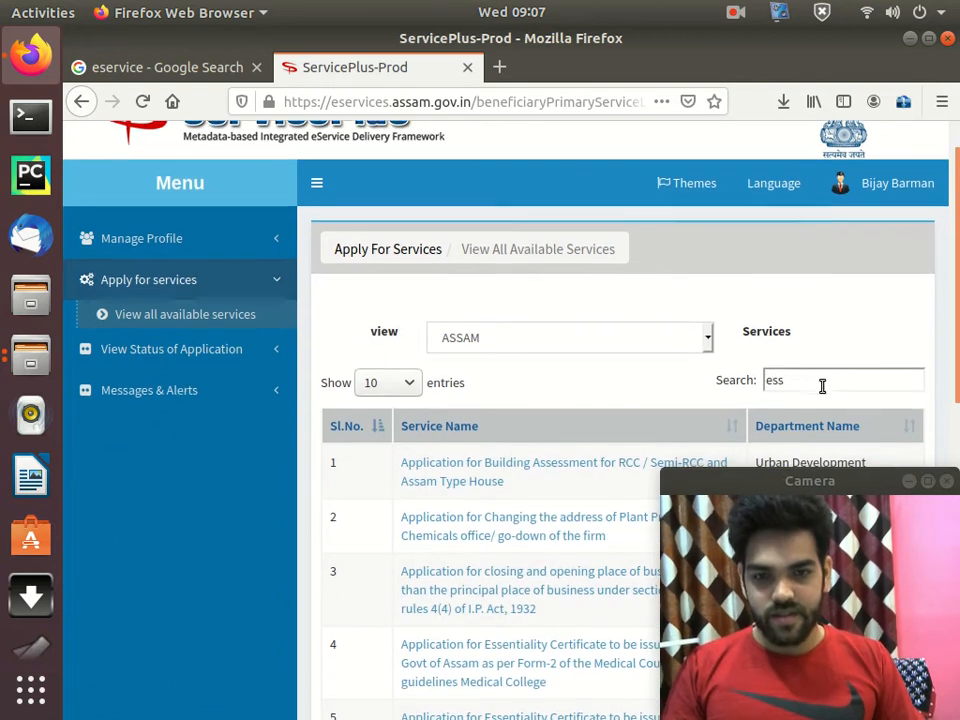
pyautogui.scroll(-1, 827, 385)
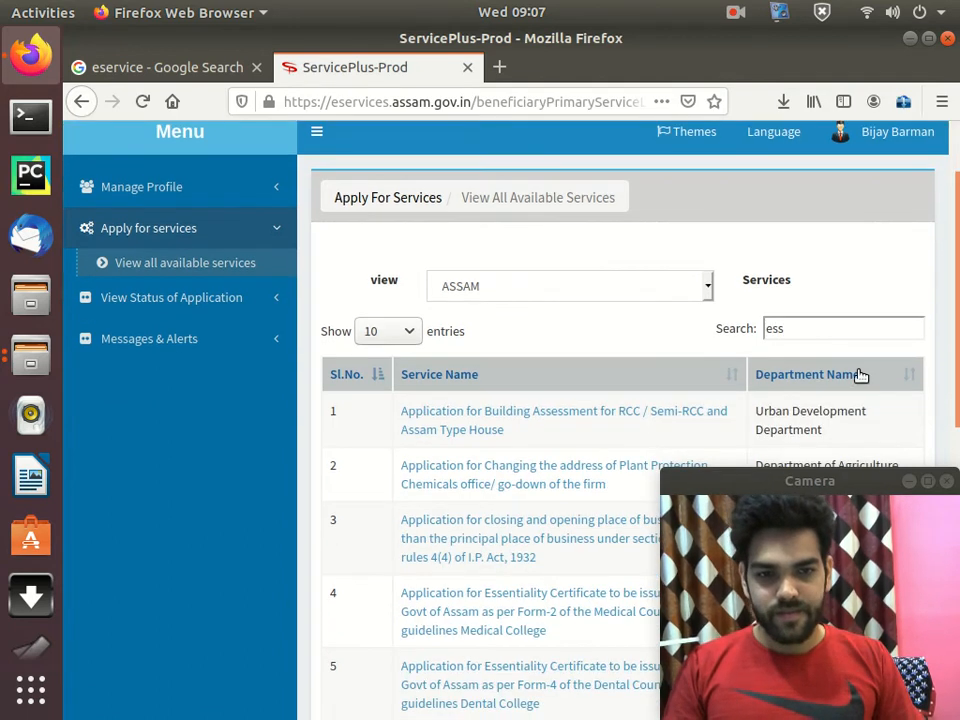
pyautogui.write('e')
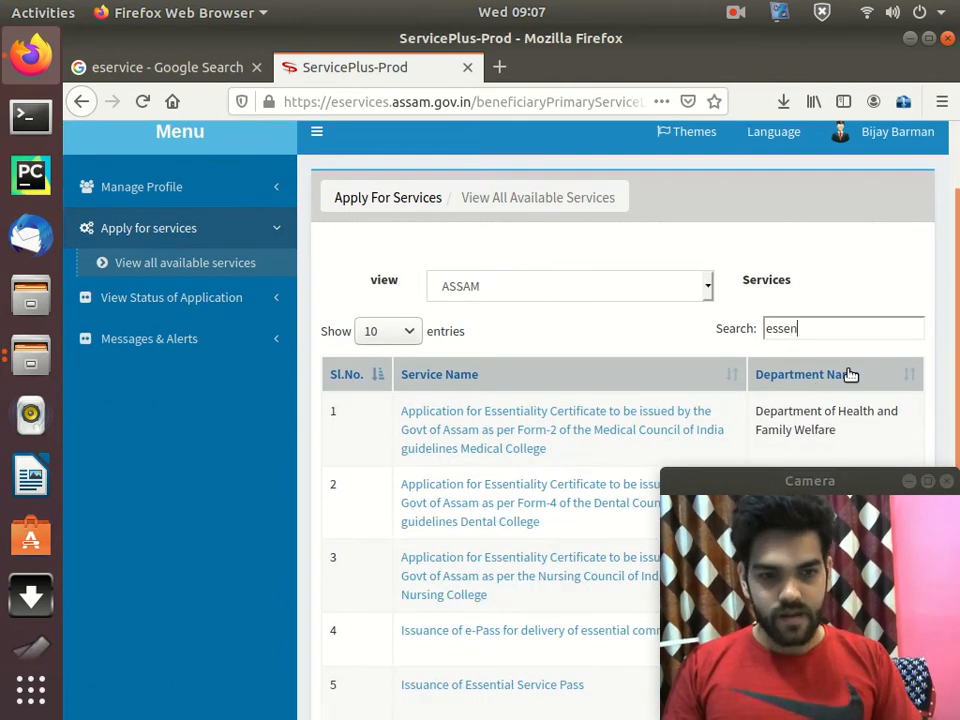
pyautogui.write('n')
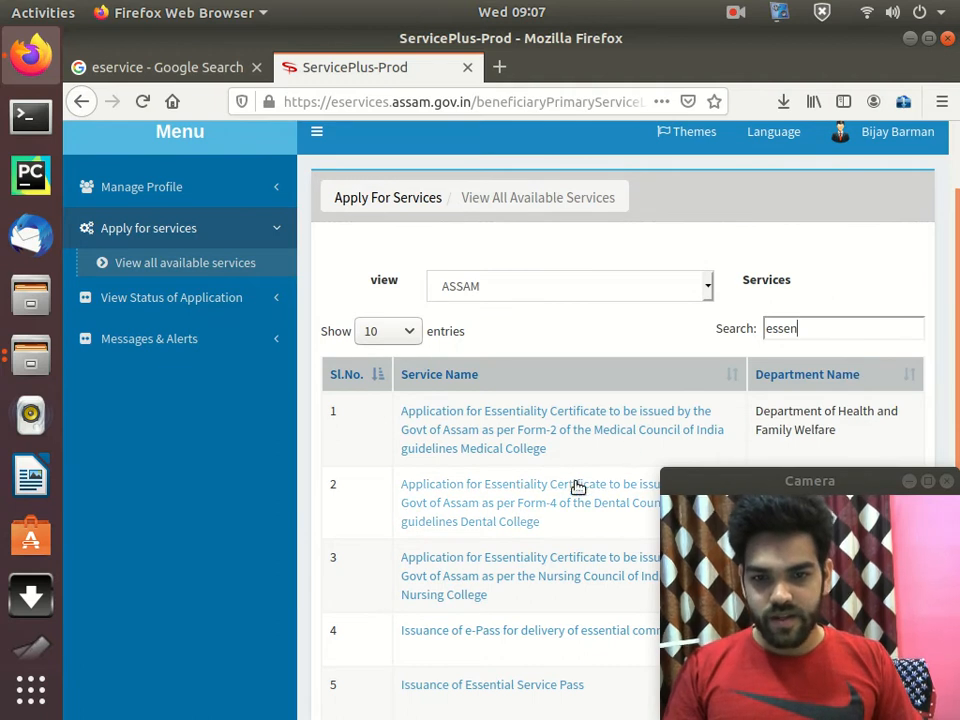
pyautogui.scroll(-3, 575, 495)
pyautogui.scroll(-1, 576, 505)
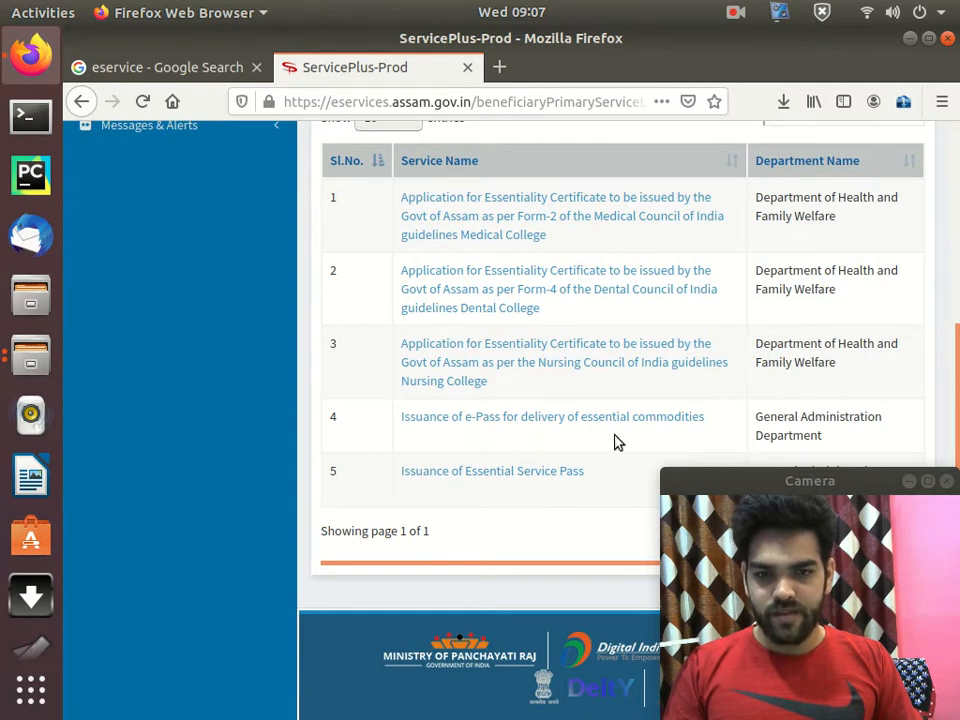
pyautogui.click(510, 478)
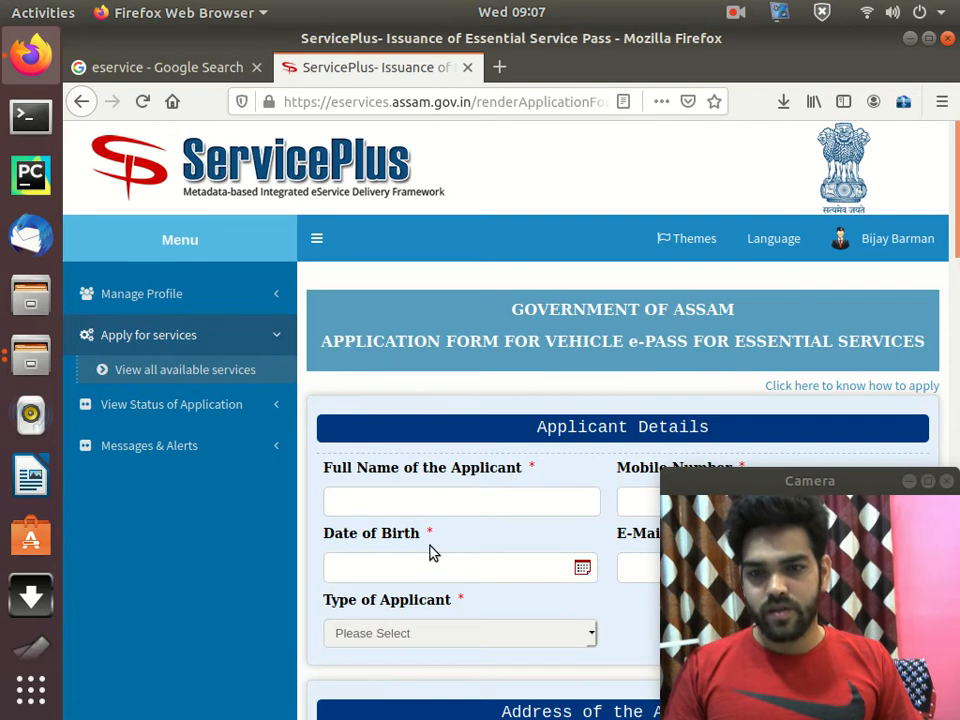
# - Enter the applicant's full name and mobile number under Applicant Details
pyautogui.scroll(-2, 433, 557)
pyautogui.scroll(1, 435, 563)
pyautogui.scroll(1, 433, 563)
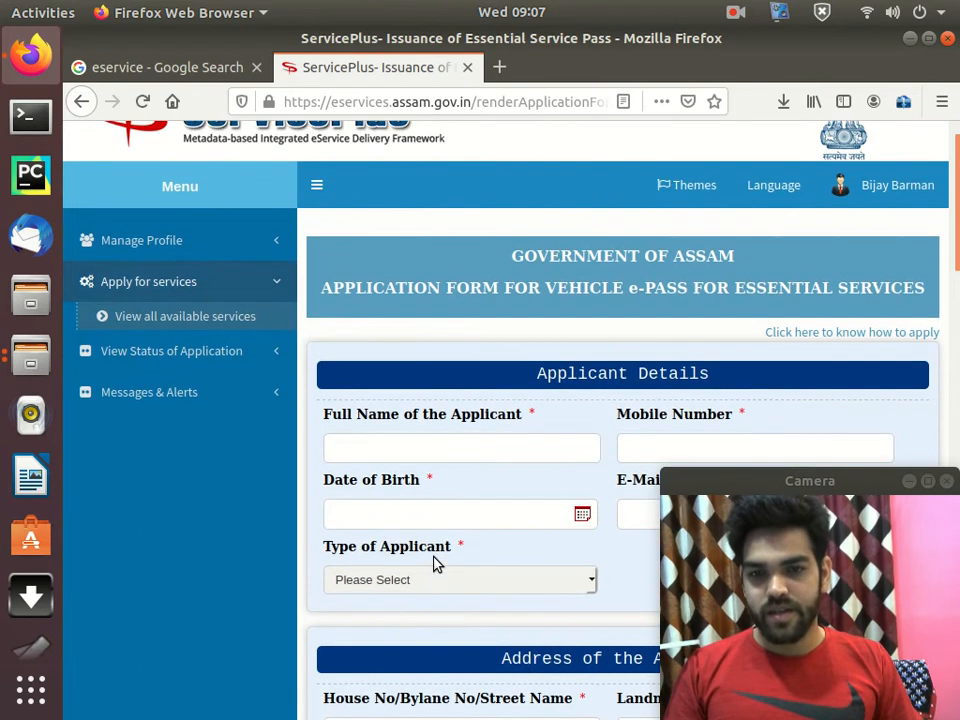
pyautogui.click(431, 452)
pyautogui.scroll(-1, 634, 325)
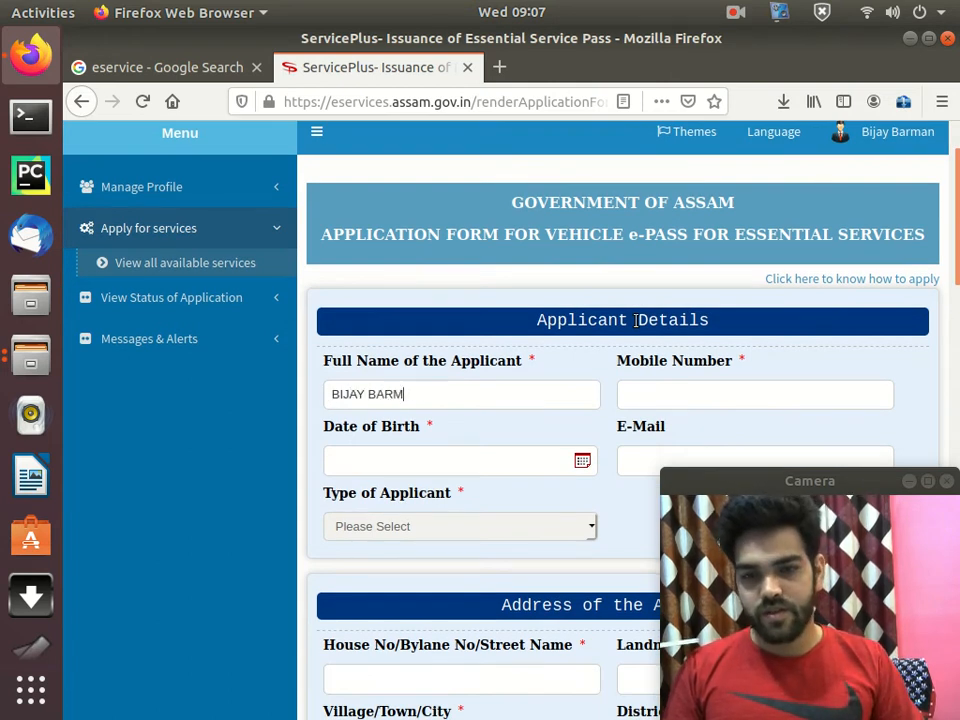
pyautogui.press('Tab')
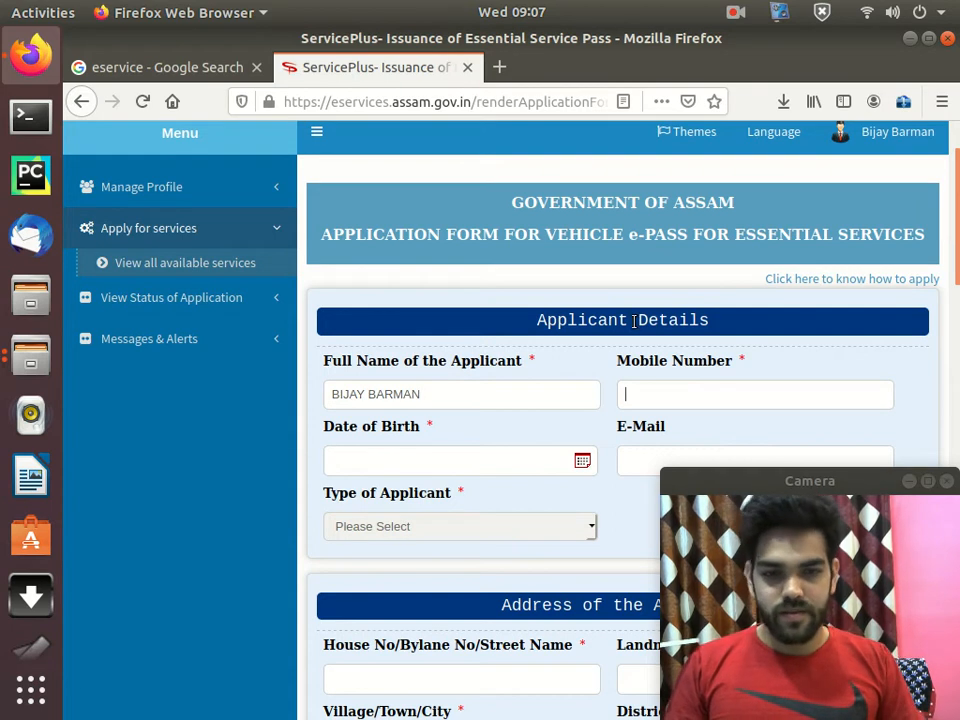
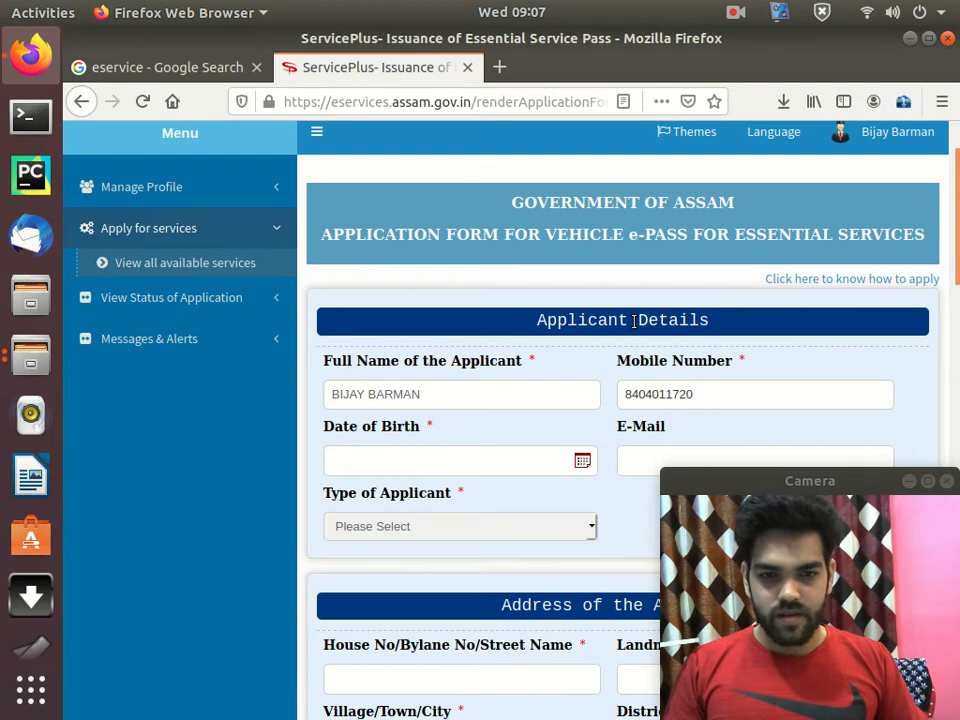
pyautogui.scroll(-1, 574, 381)
pyautogui.click(495, 403)
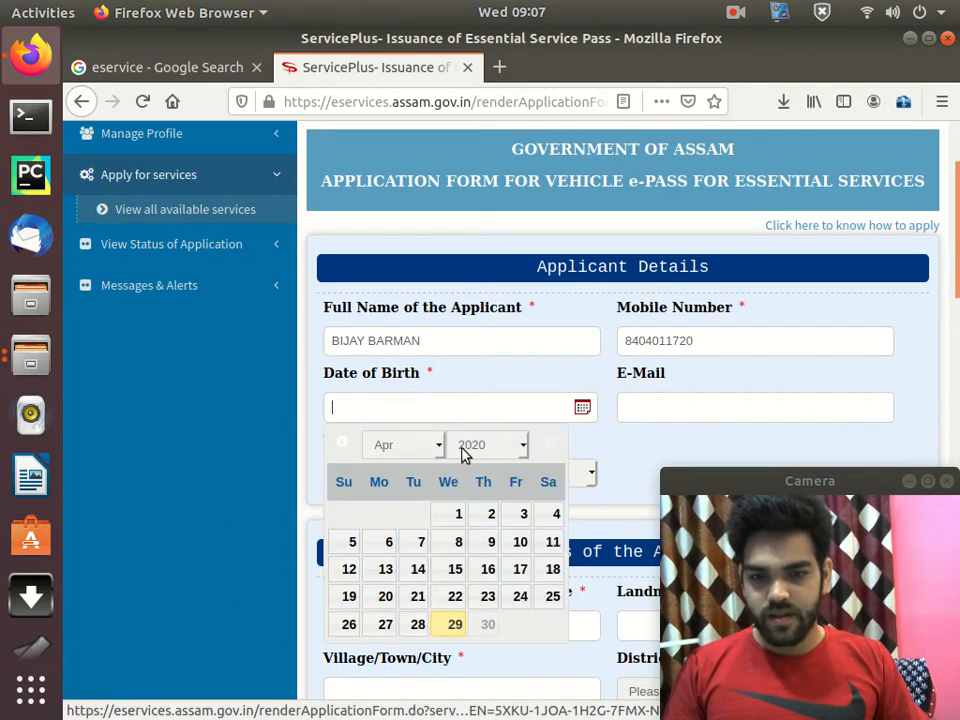
pyautogui.click(477, 447)
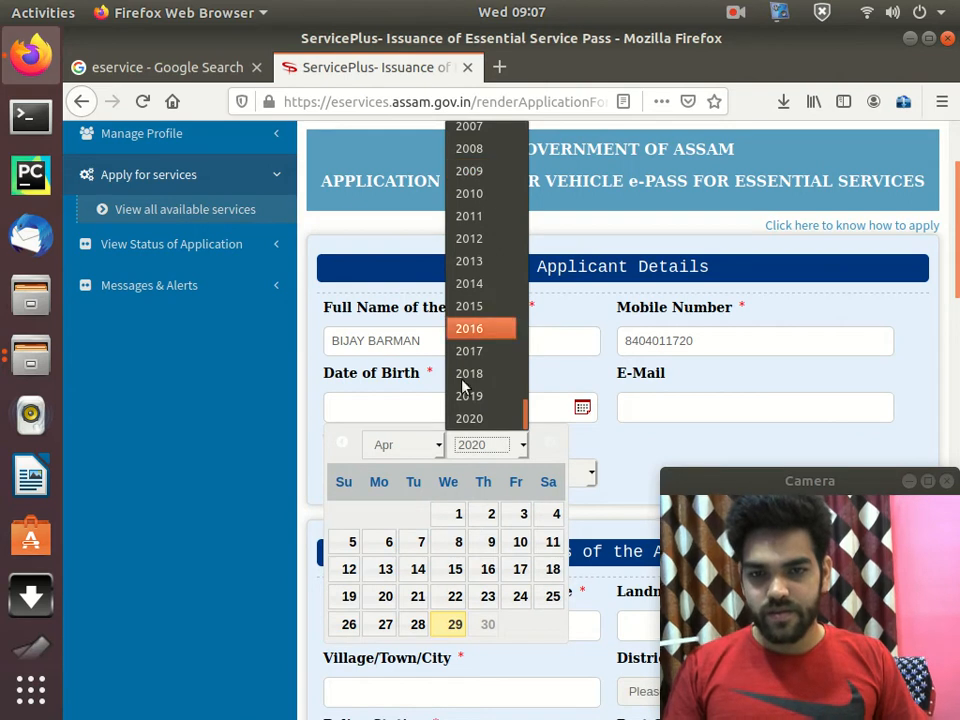
pyautogui.scroll(4, 480, 332)
pyautogui.scroll(3, 490, 304)
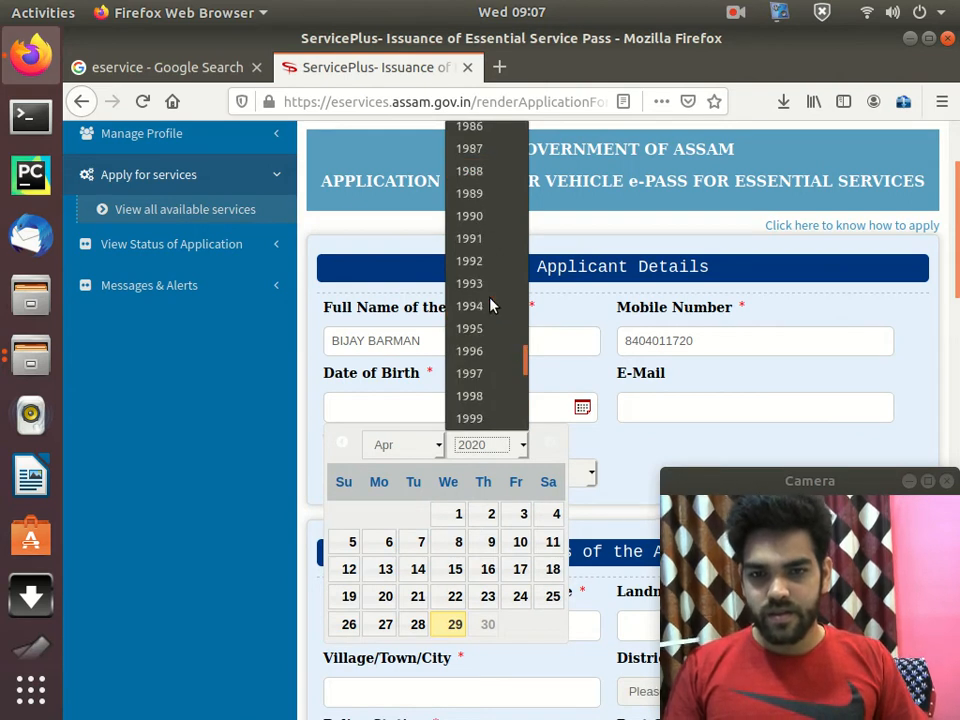
pyautogui.click(503, 193)
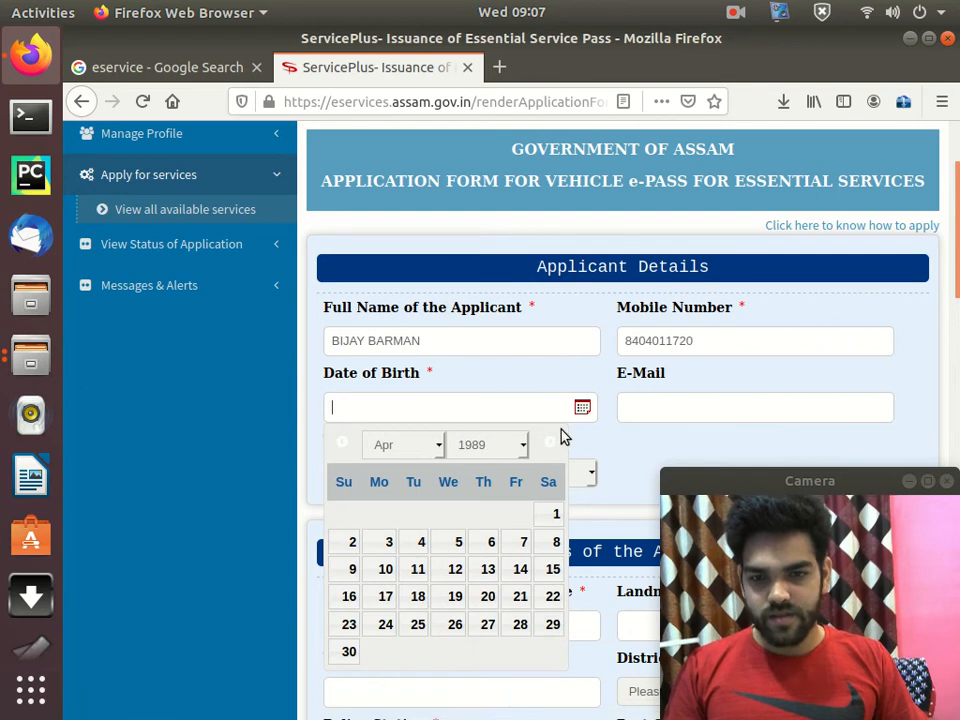
pyautogui.click(555, 515)
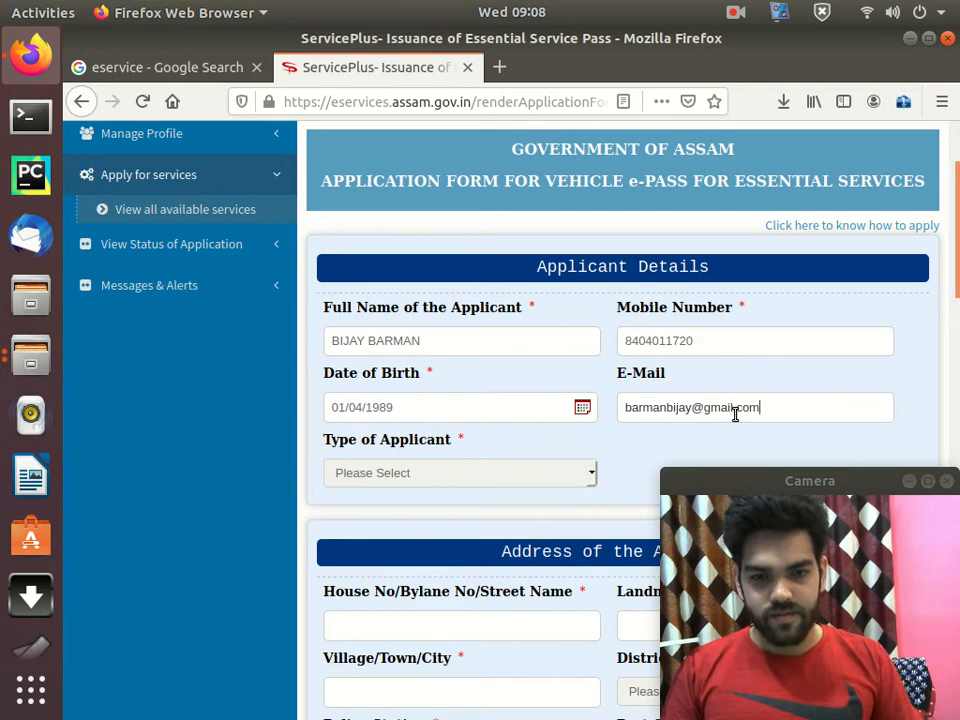
# - Set the Type of Applicant to Government
pyautogui.scroll(-1, 365, 408)
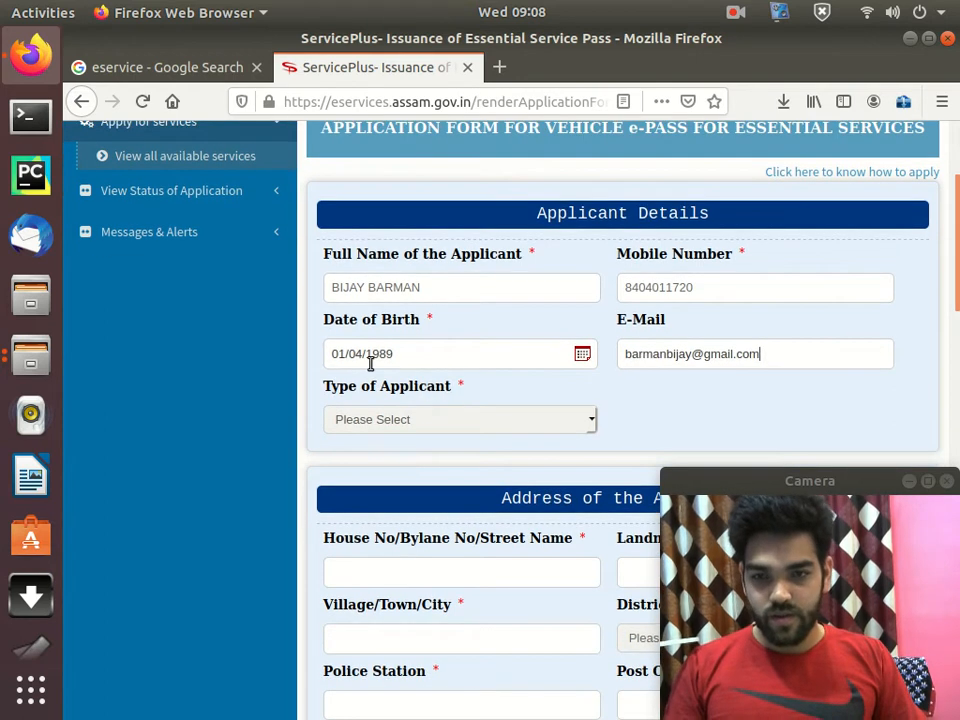
pyautogui.scroll(-1, 446, 394)
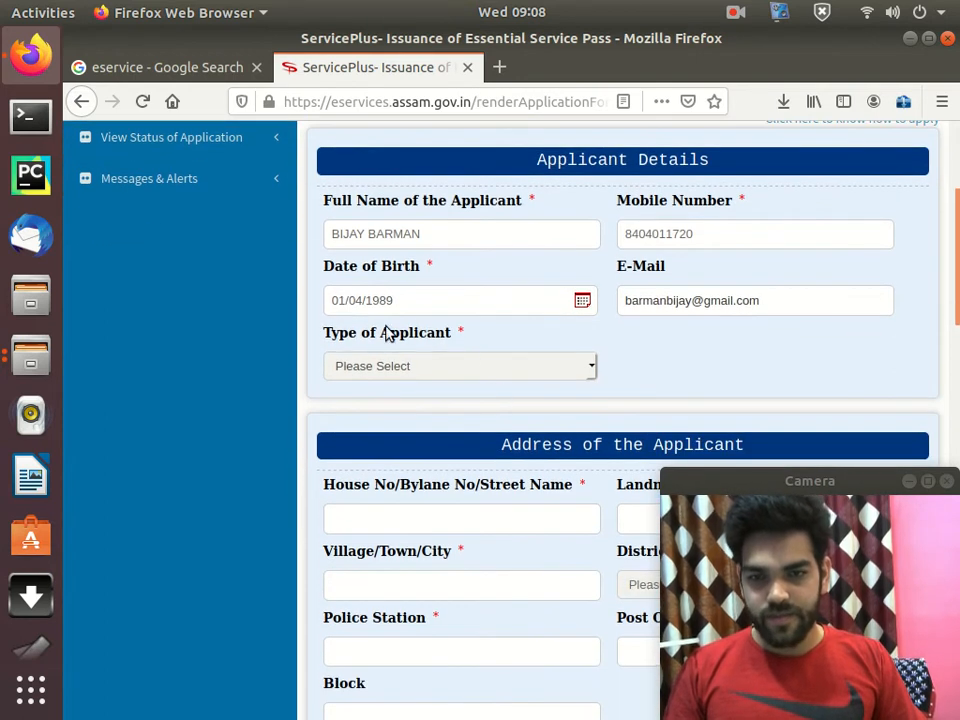
pyautogui.click(521, 370)
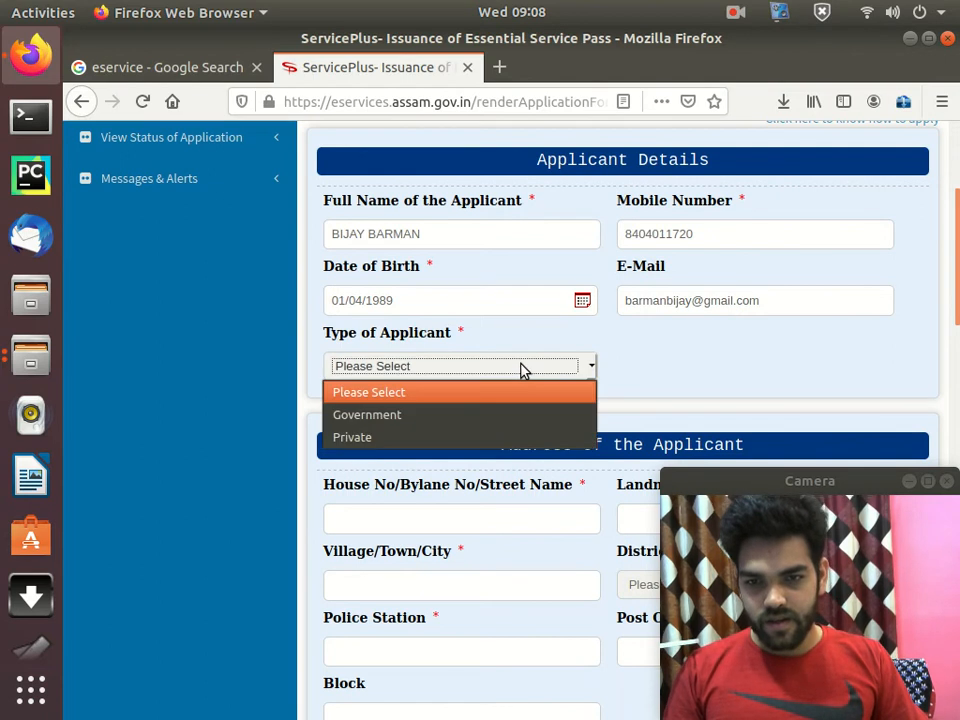
pyautogui.click(400, 414)
pyautogui.scroll(-2, 553, 401)
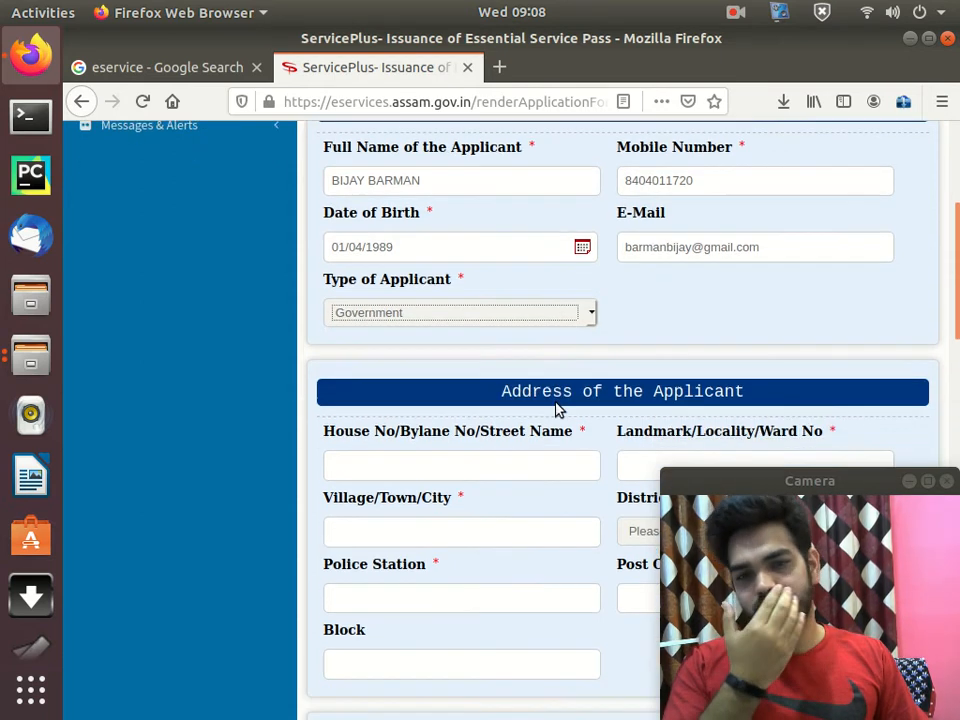
# - Move 'Bhauraguri' from the House No field into the Village/Town/City field
pyautogui.click(531, 410)
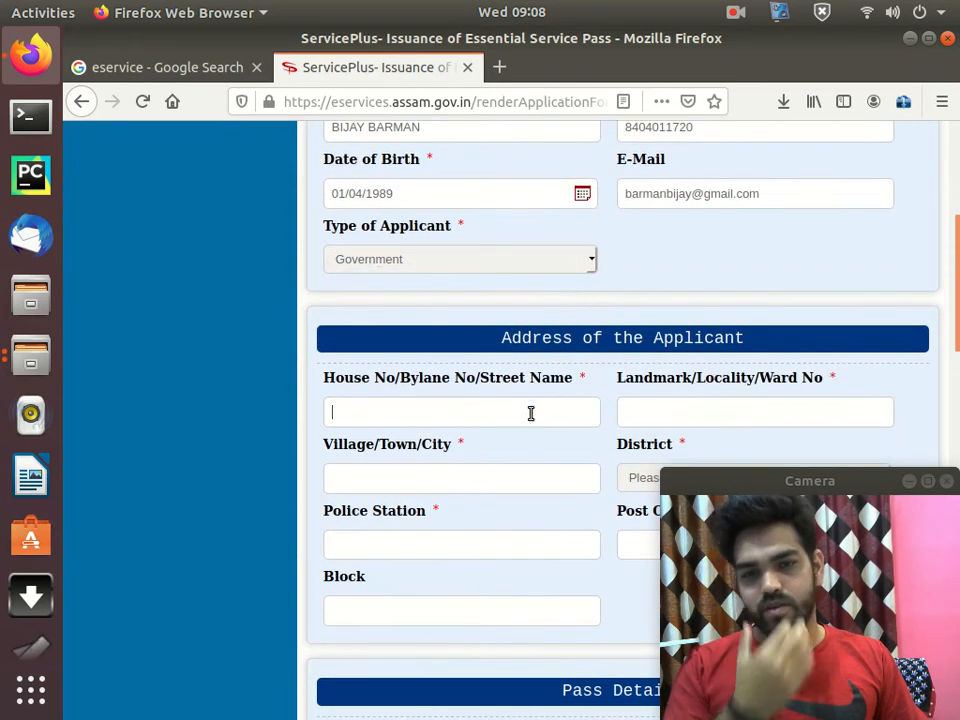
pyautogui.scroll(-1, 561, 399)
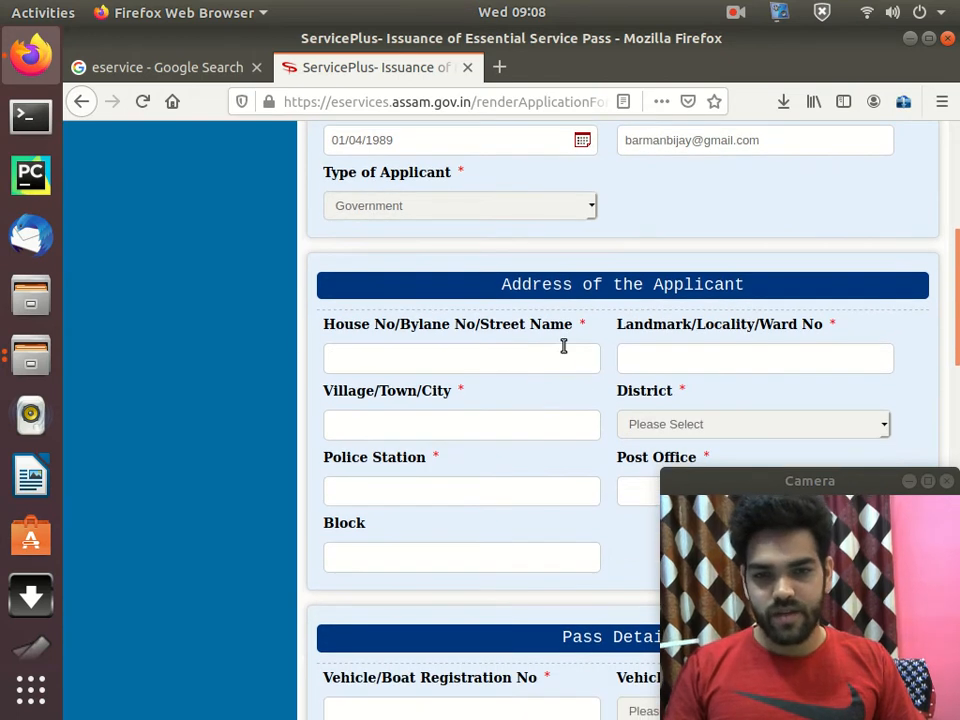
pyautogui.scroll(-1, 563, 345)
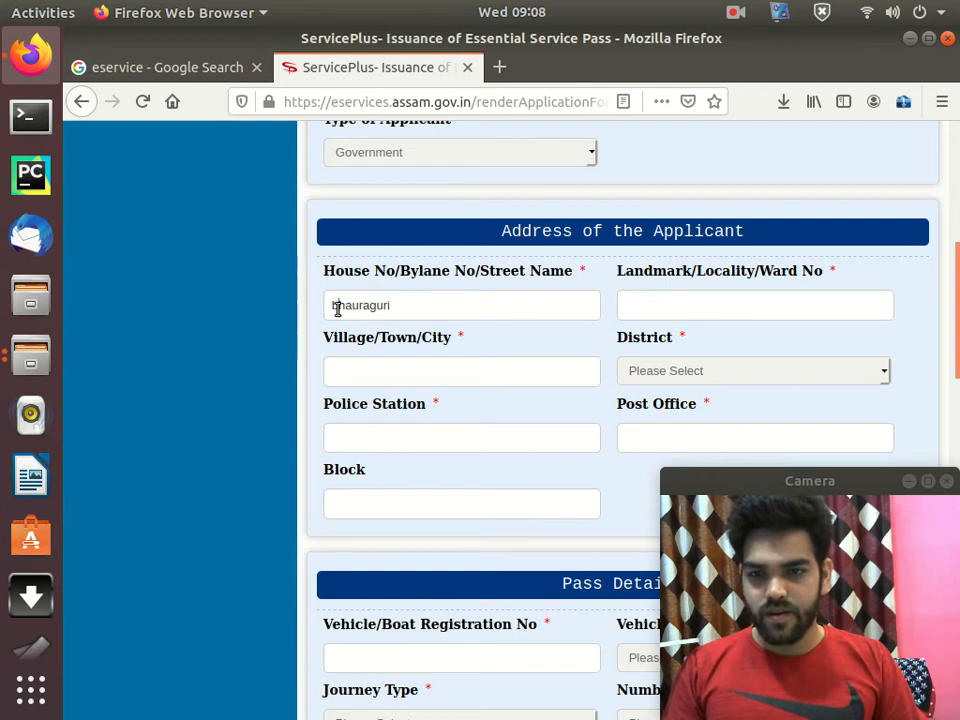
pyautogui.press('BackSpace')
pyautogui.write('B')
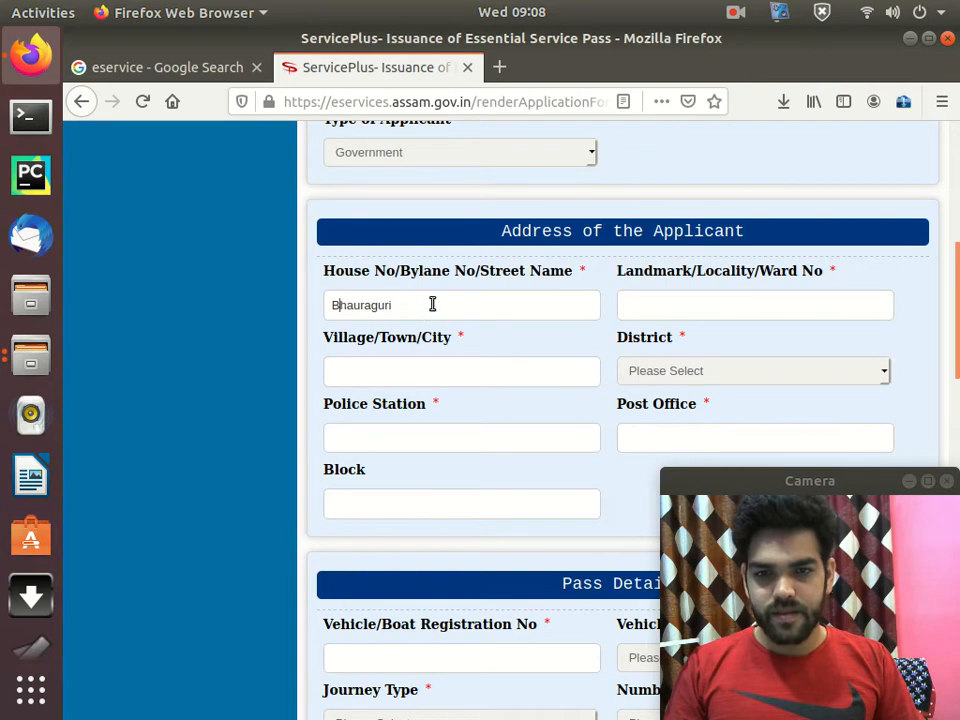
pyautogui.moveTo(424, 304); pyautogui.dragTo(308, 313)
pyautogui.hotkey('ctrl', 'c')
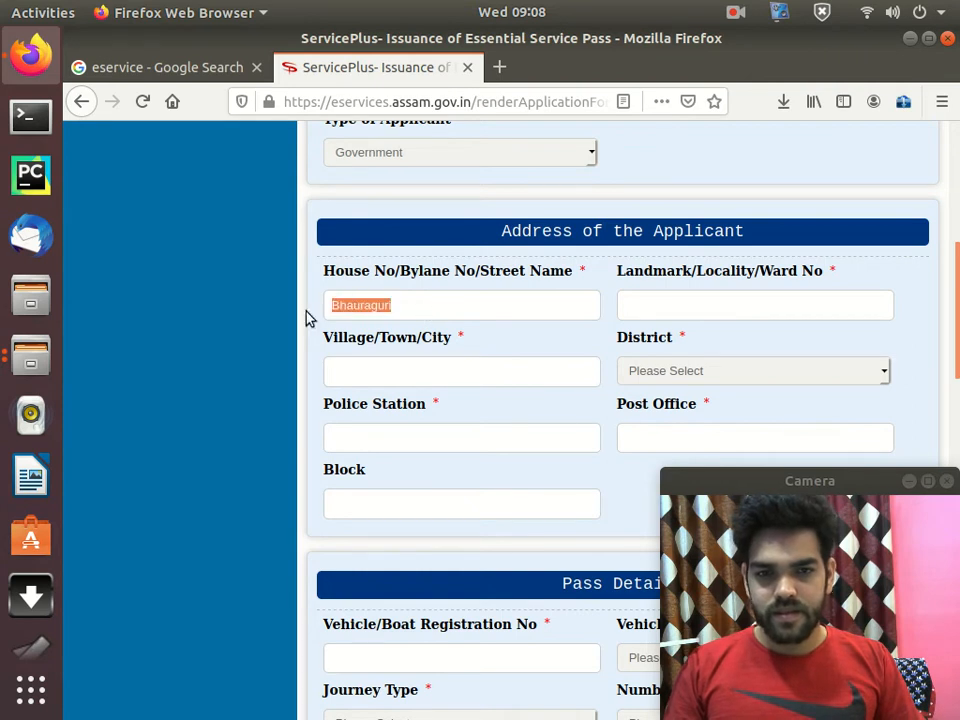
pyautogui.press('BackSpace')
pyautogui.click(405, 371)
pyautogui.hotkey('ctrl', 'v')
# - Enter 'Nagrijuli' as House No and 'Near Nagrijuli Model Hospital' as Landmark
pyautogui.click(400, 302)
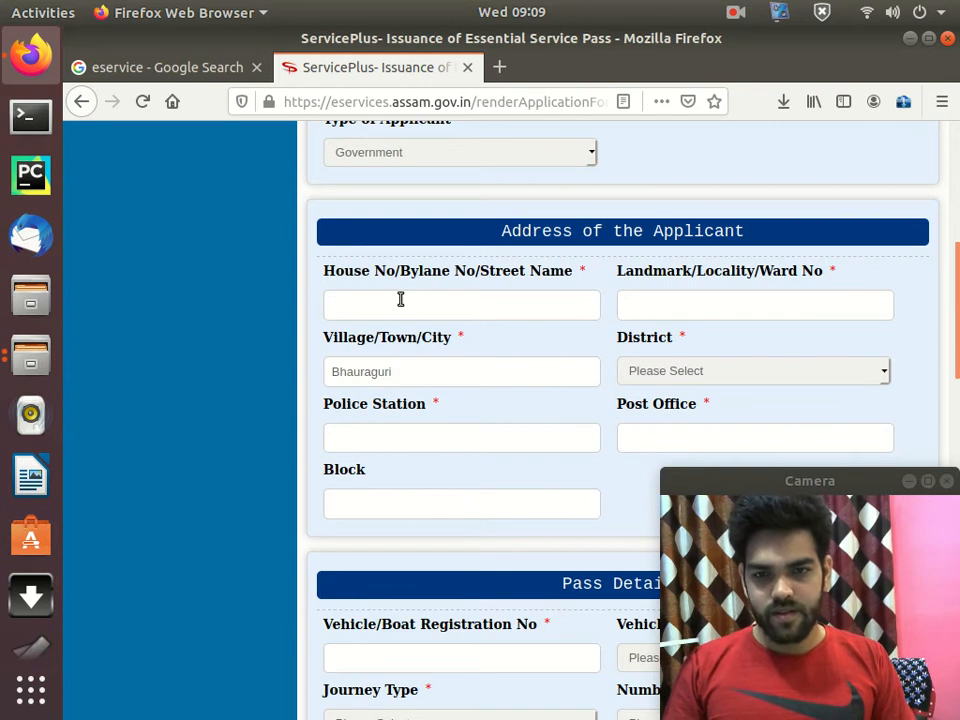
pyautogui.write('Nagrijuli')
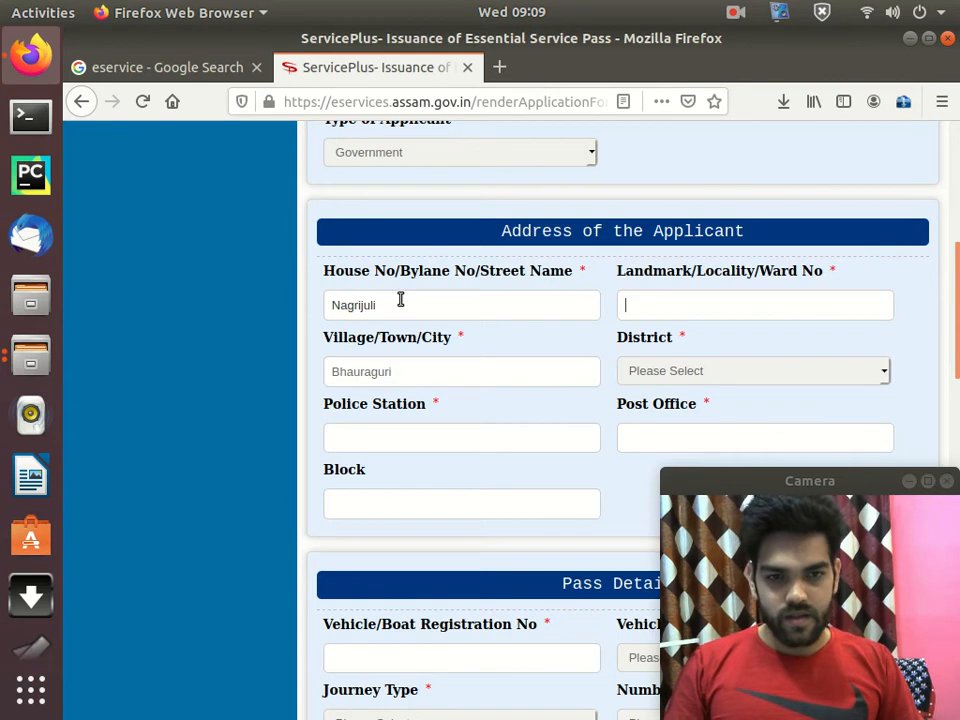
pyautogui.press('Tab')
pyautogui.write('Neas')
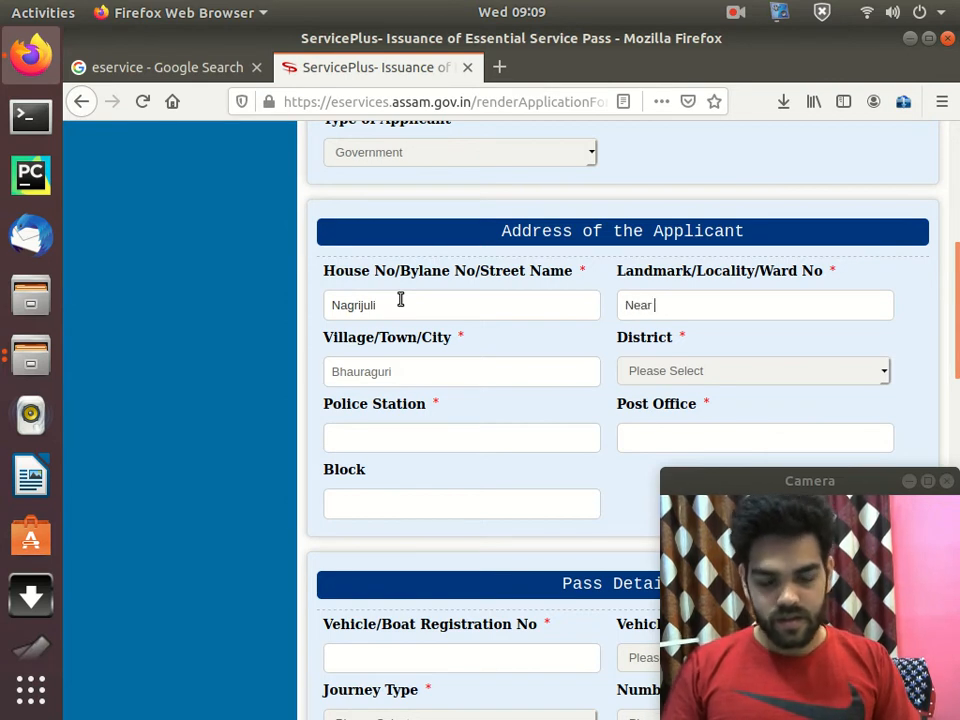
pyautogui.write(' Nagriju')
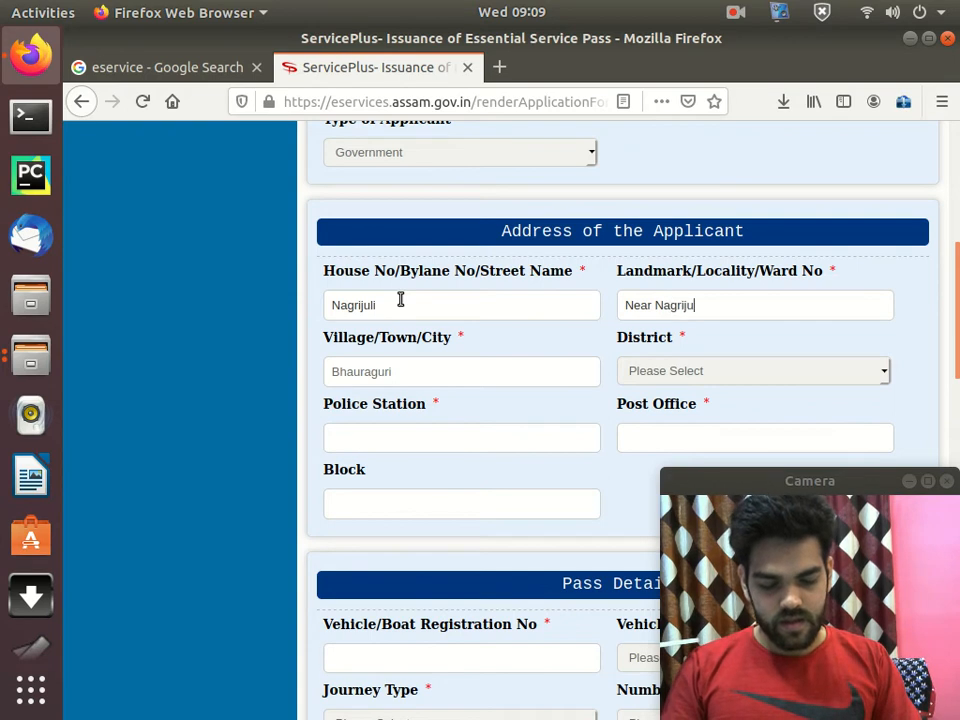
pyautogui.write('li Ci')
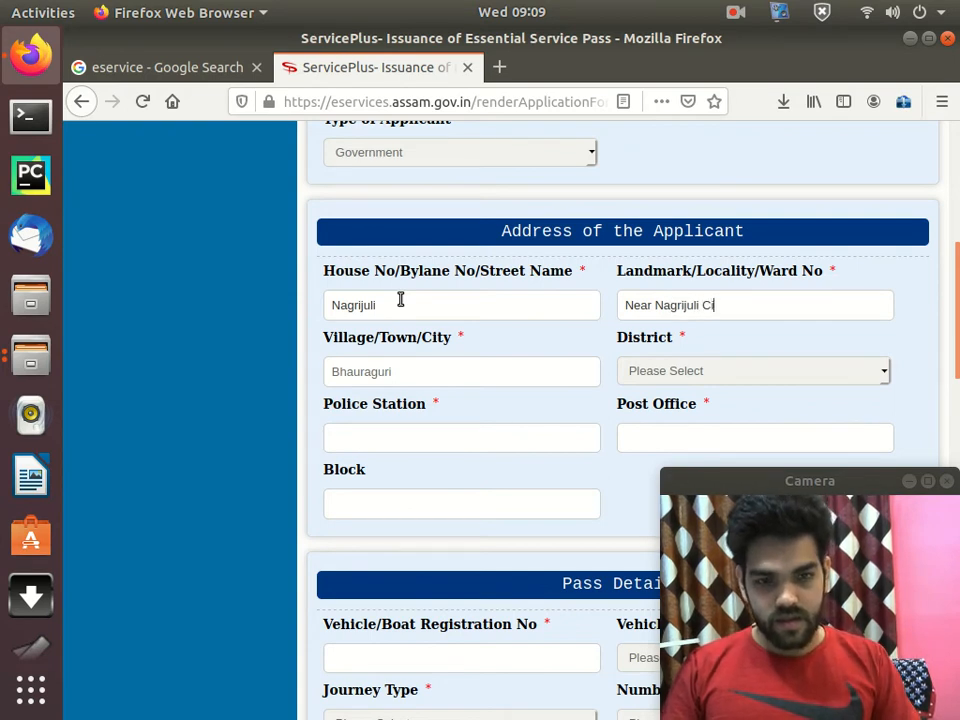
pyautogui.press('BackSpace')
pyautogui.write('Mo')
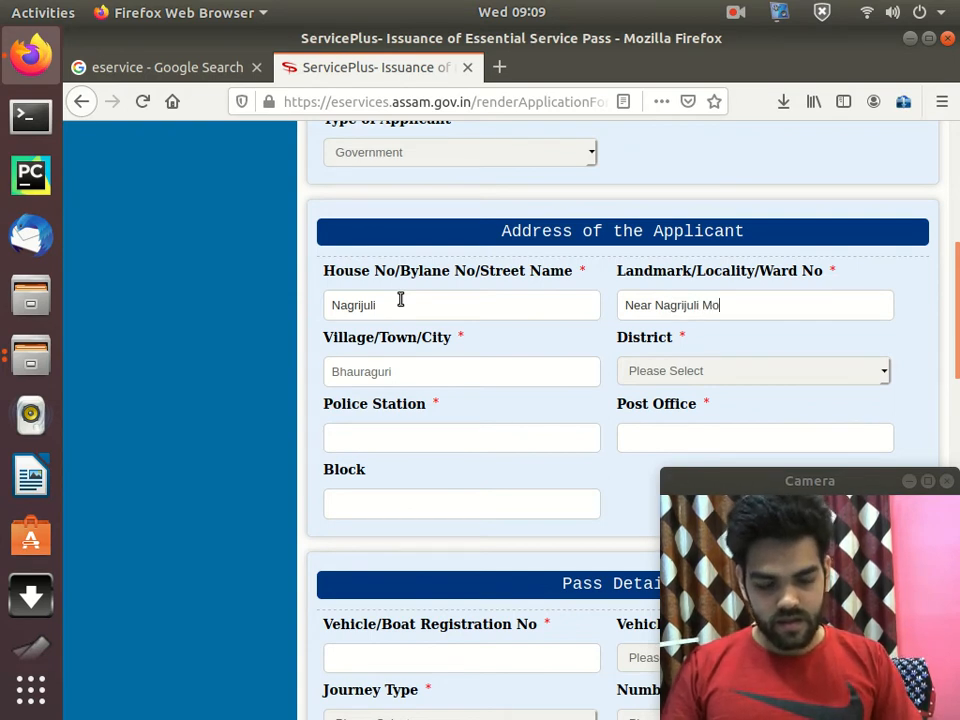
pyautogui.write('del')
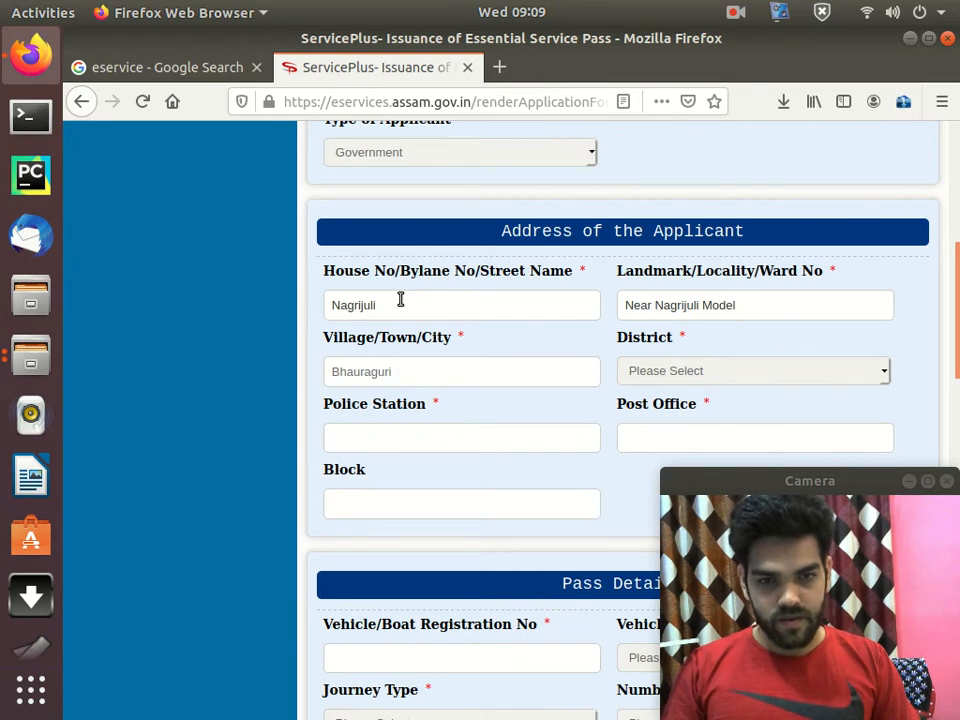
pyautogui.write(' Hospi')
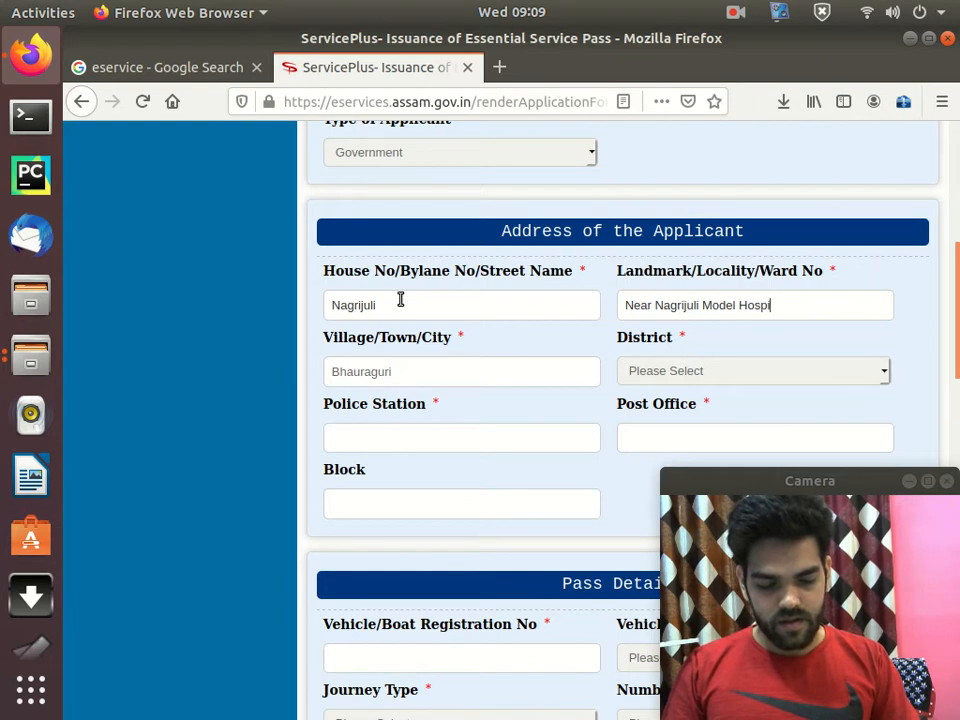
pyautogui.write('tal')
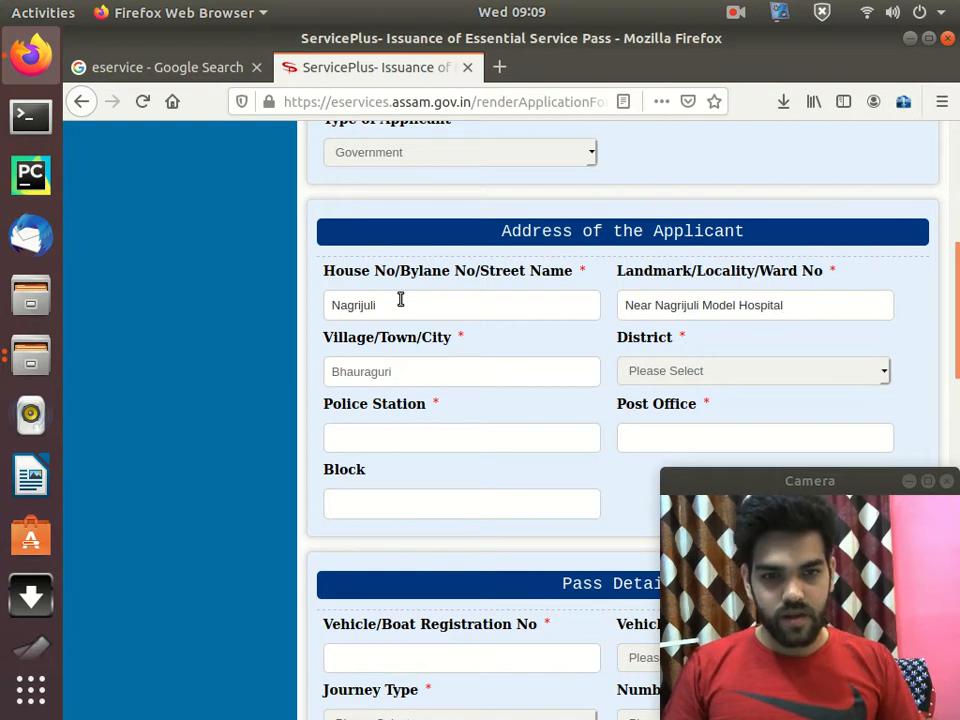
# - Choose district BAKSA and enter police station Tamulpur, with post office and block Nagrijuli
pyautogui.click(686, 371)
pyautogui.click(700, 424)
pyautogui.scroll(-1, 456, 409)
pyautogui.click(462, 379)
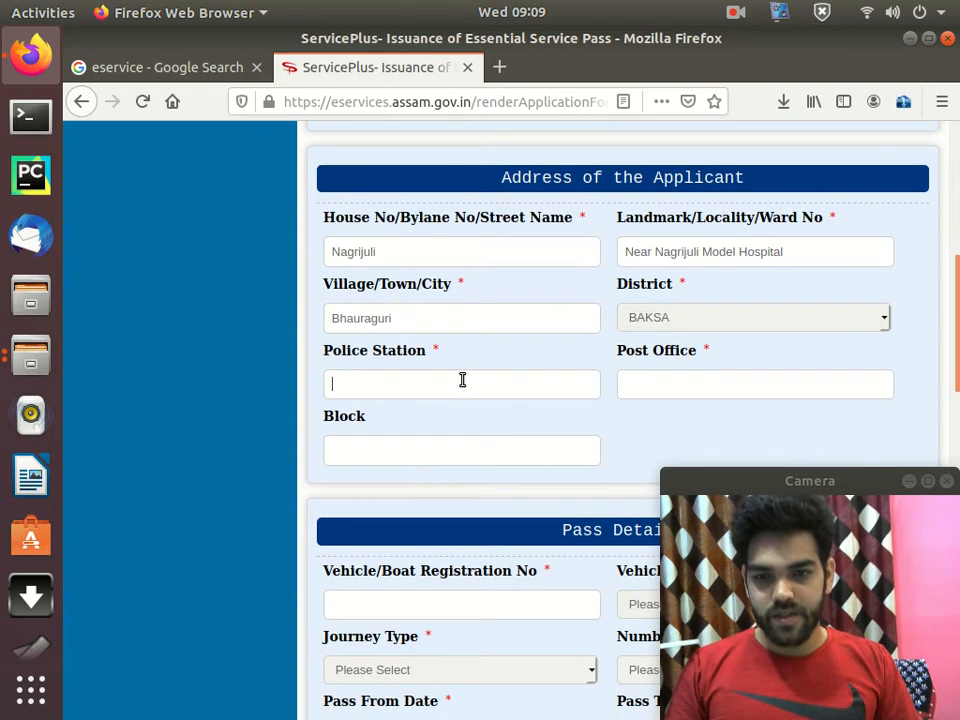
pyautogui.write('Tamulpur')
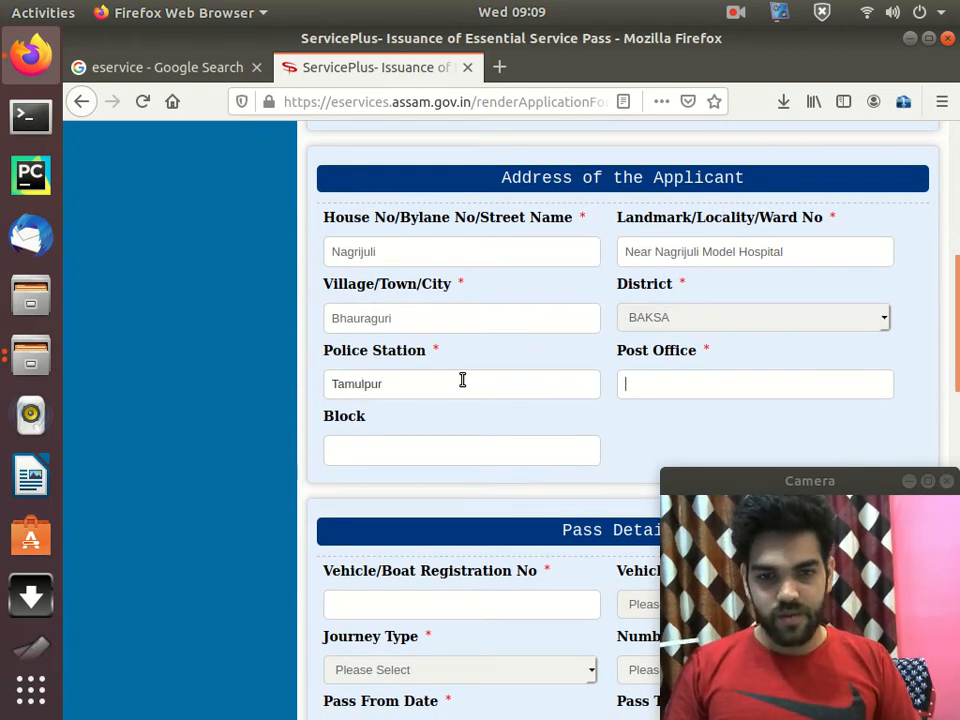
pyautogui.press('Tab')
pyautogui.write('78')
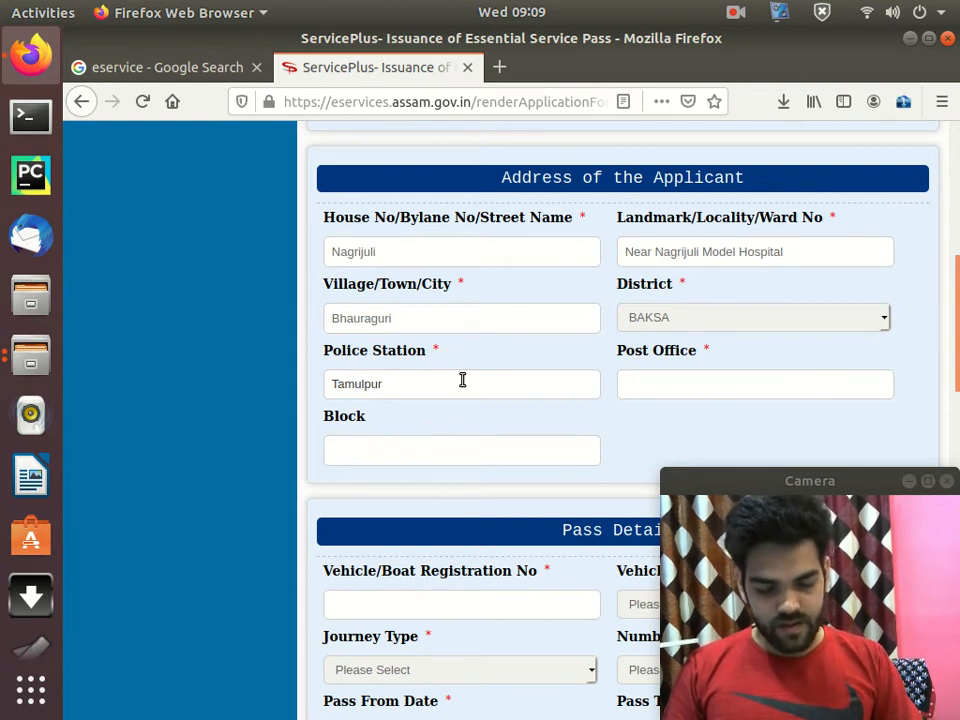
pyautogui.write('Nagr')
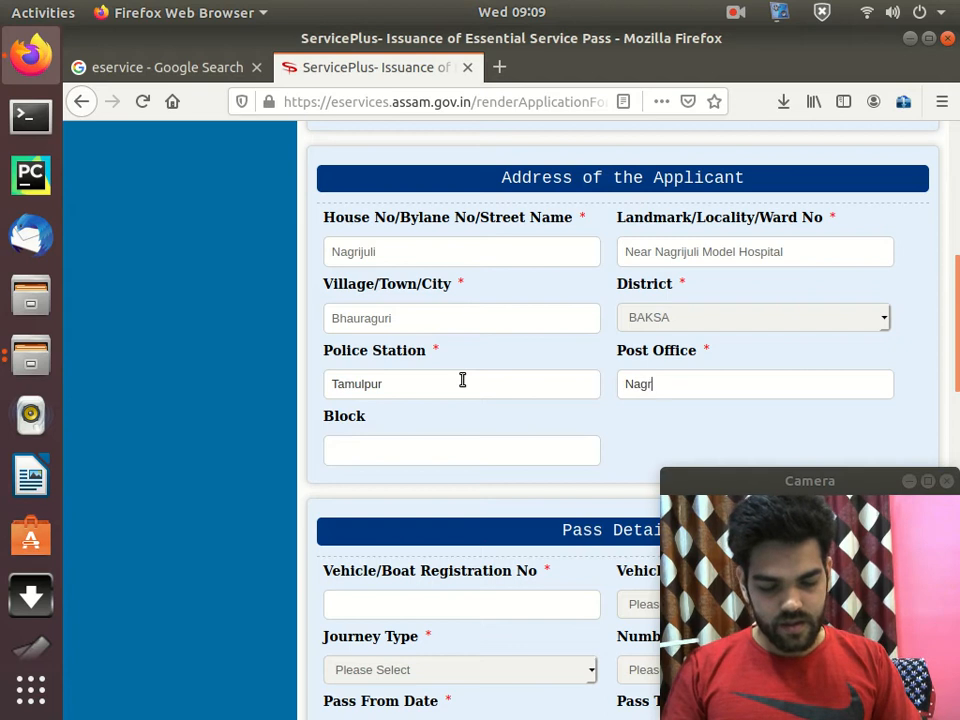
pyautogui.write('ijuli')
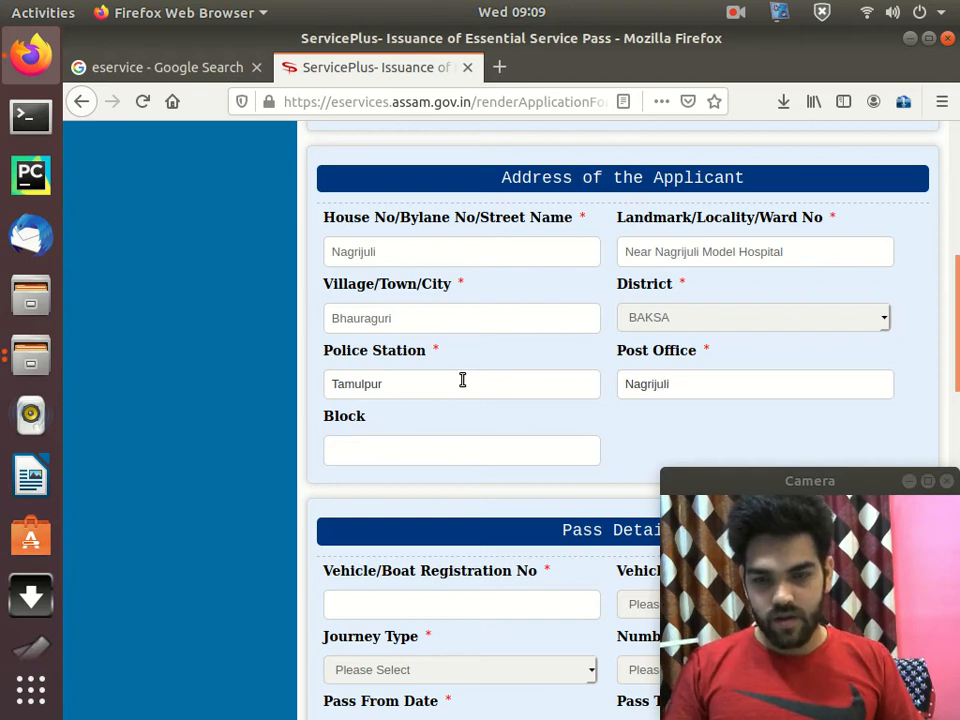
pyautogui.click(487, 450)
pyautogui.write('Nagrijuli')
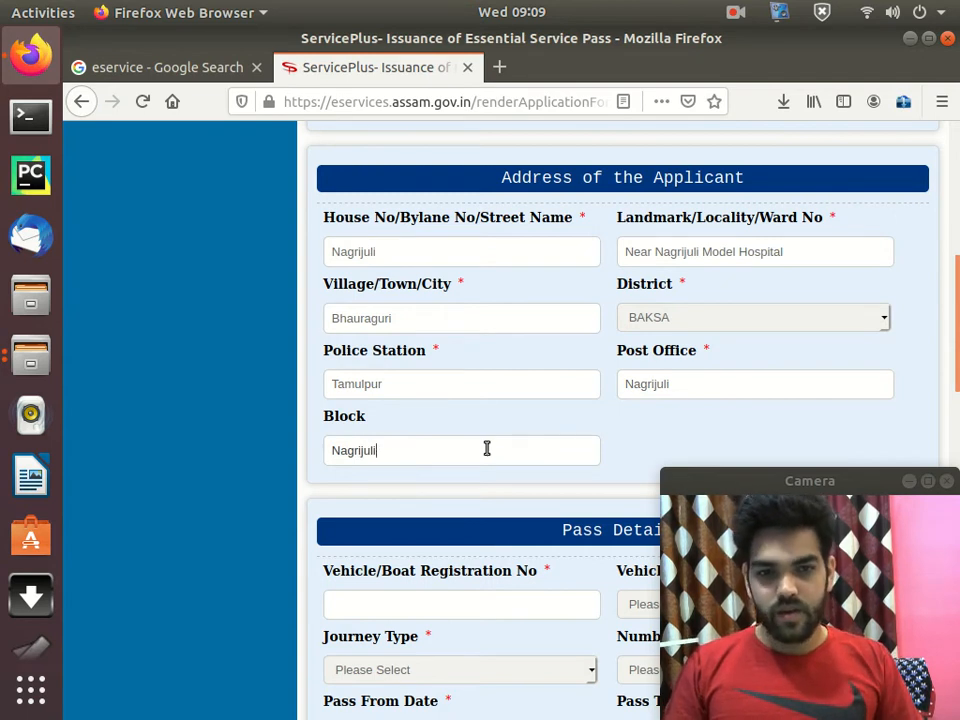
# - Enter the vehicle registration number in Pass Details
pyautogui.scroll(-6, 474, 480)
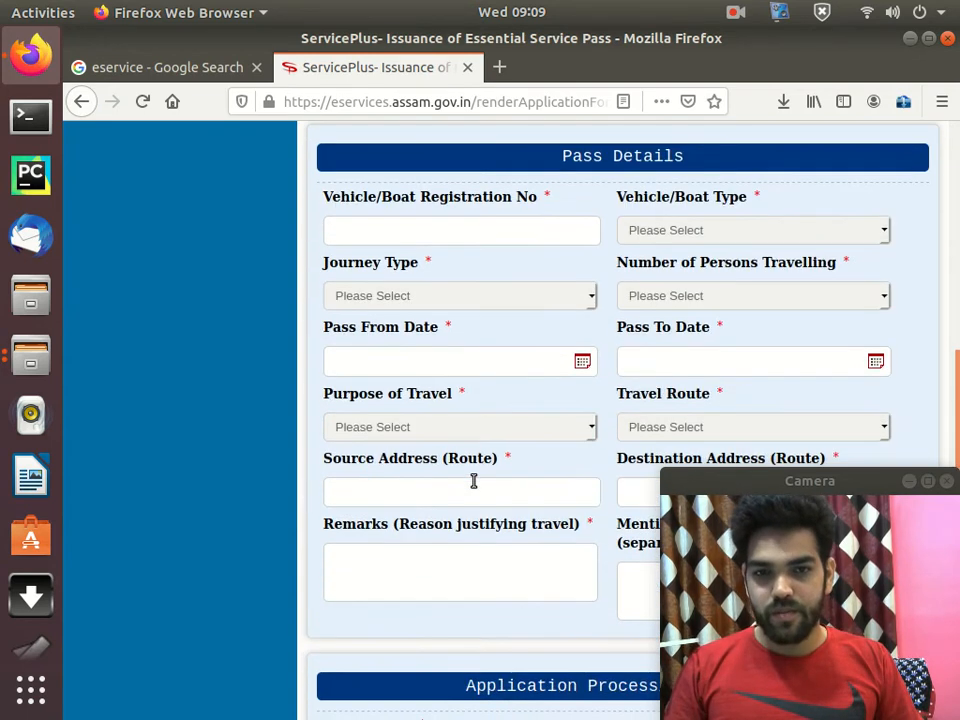
pyautogui.click(409, 237)
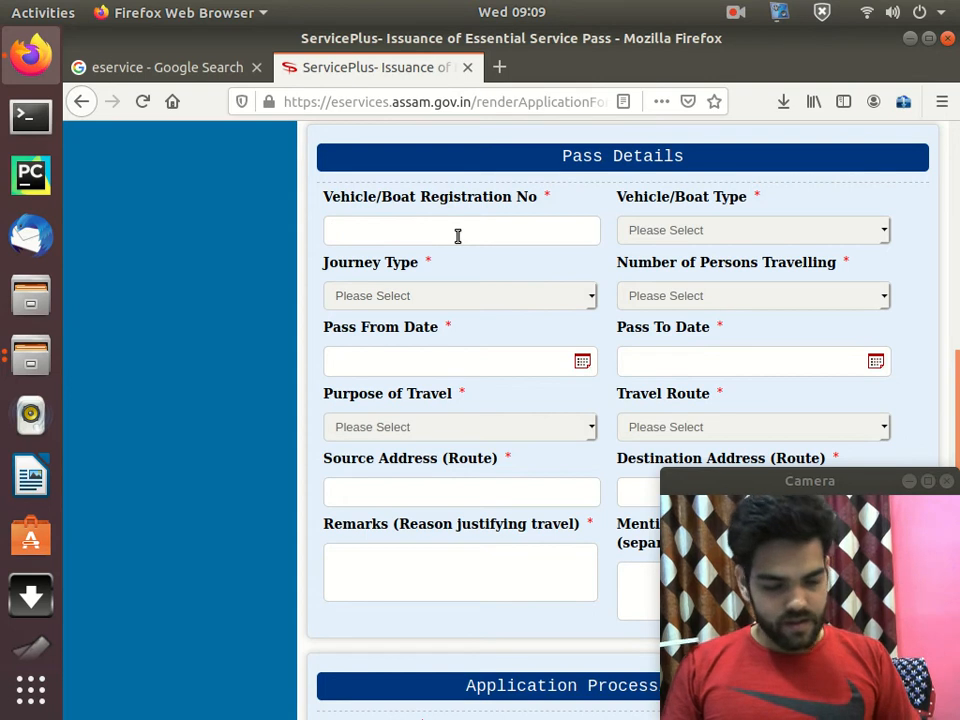
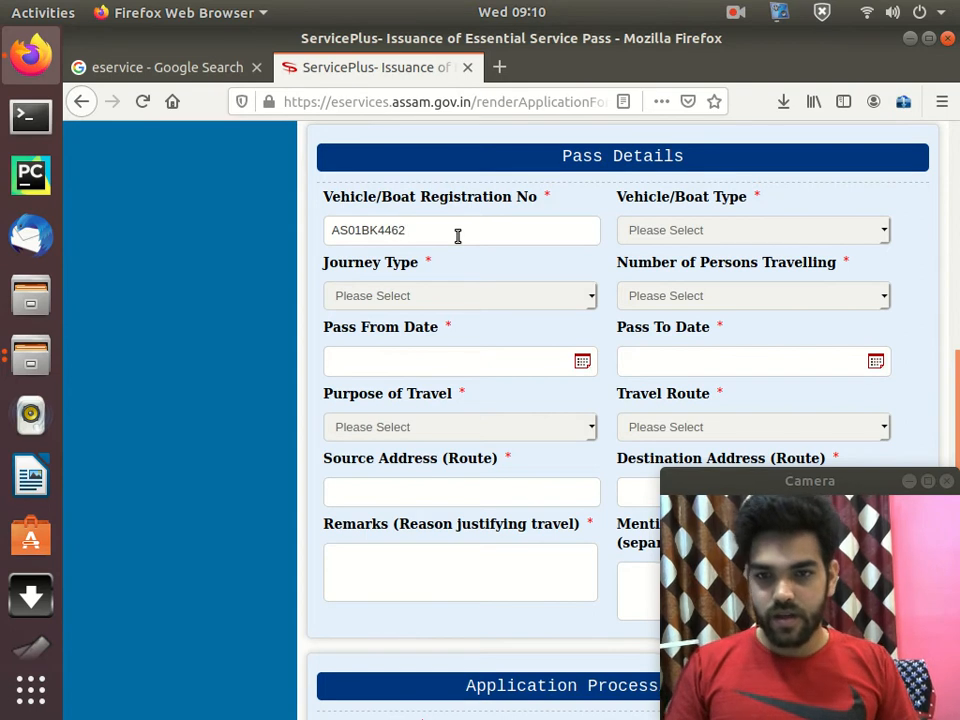
# - Set vehicle type Two Wheeler, journey type Round trip, and 1 person travelling
pyautogui.click(722, 236)
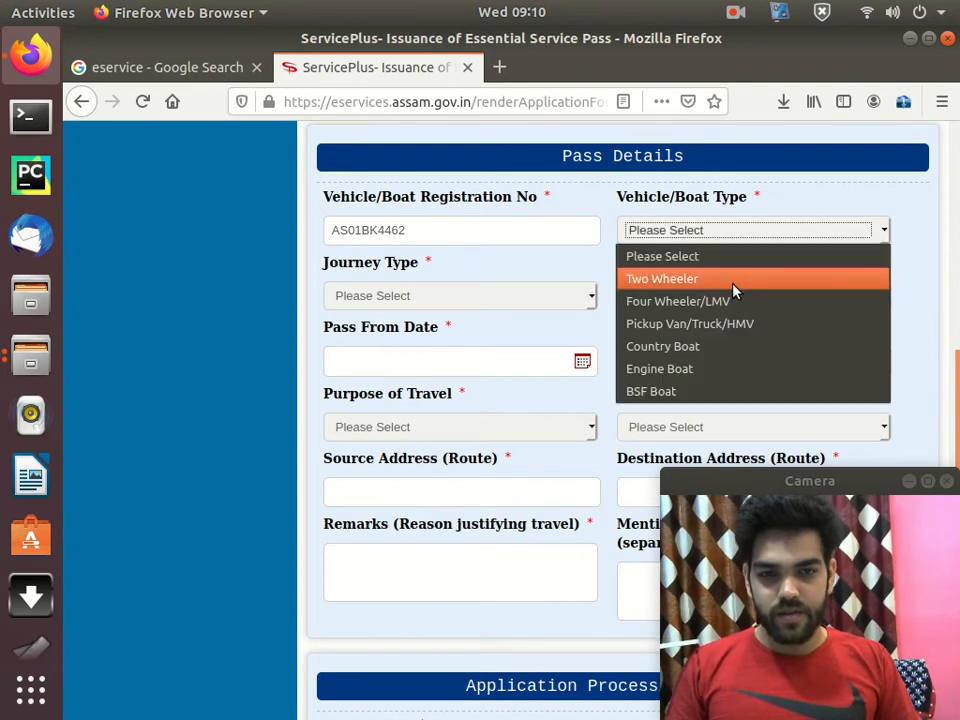
pyautogui.click(733, 283)
pyautogui.click(410, 296)
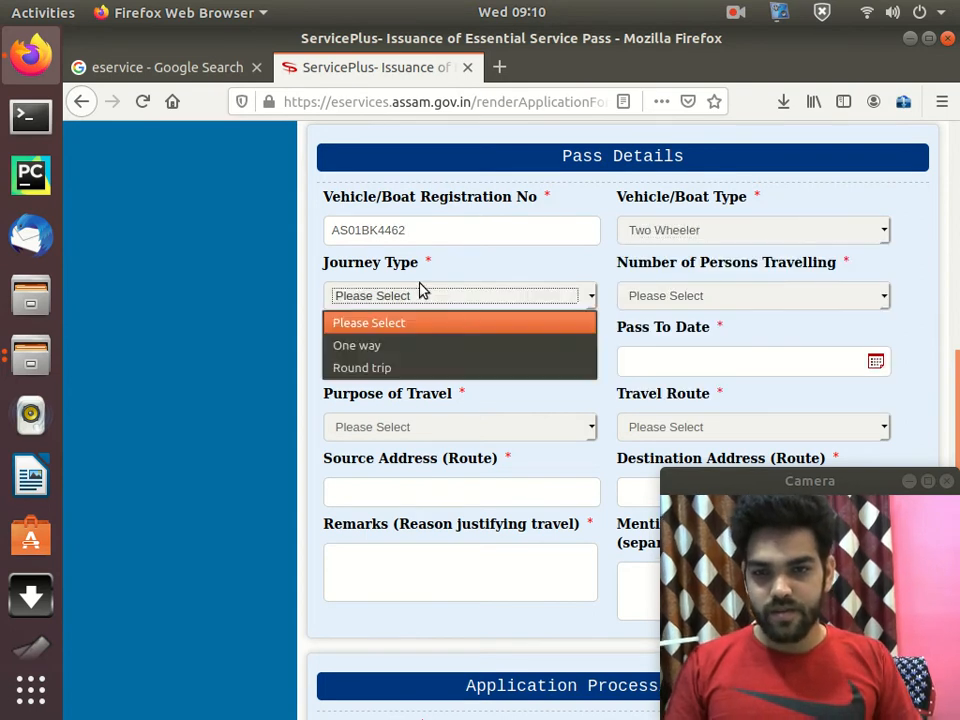
pyautogui.click(418, 369)
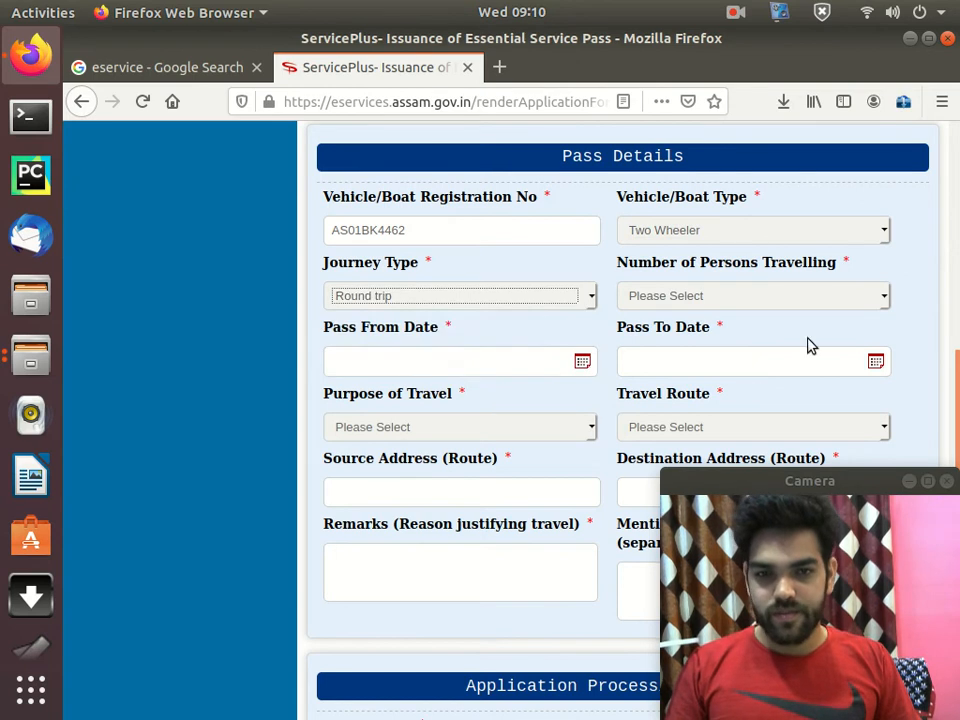
pyautogui.click(733, 303)
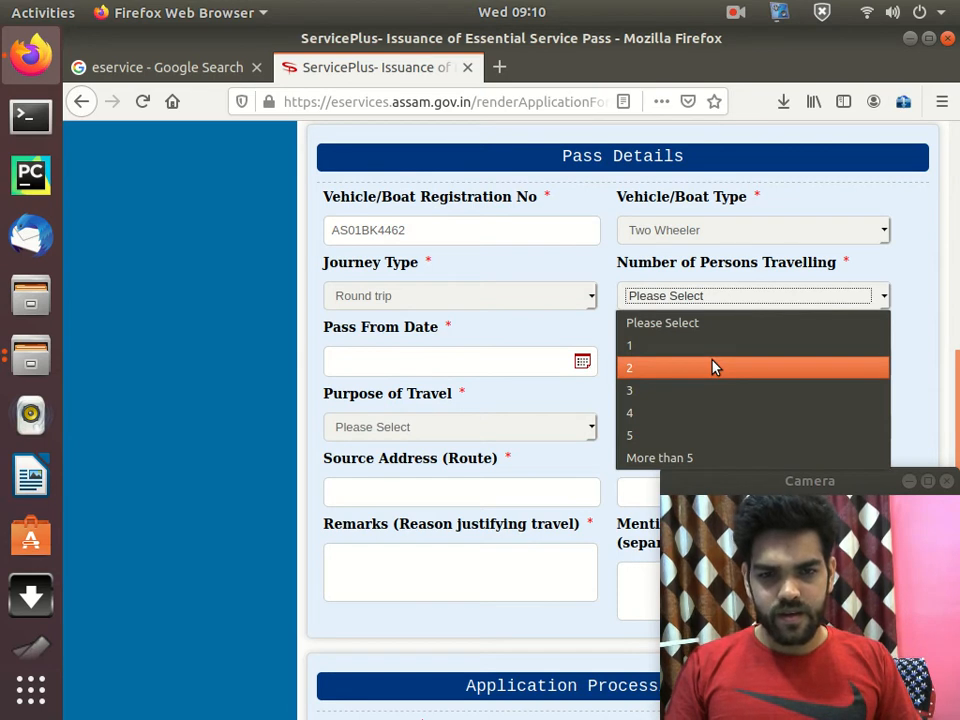
pyautogui.click(730, 347)
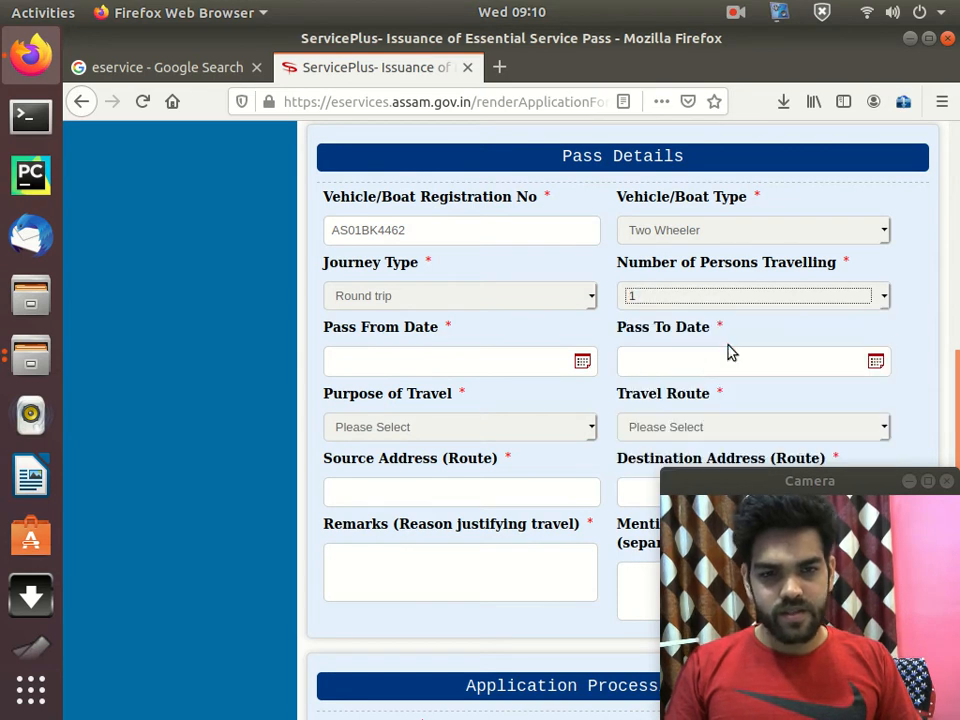
# - Set the pass dates to run from 29/04/2020 to 03/05/2020
pyautogui.click(471, 364)
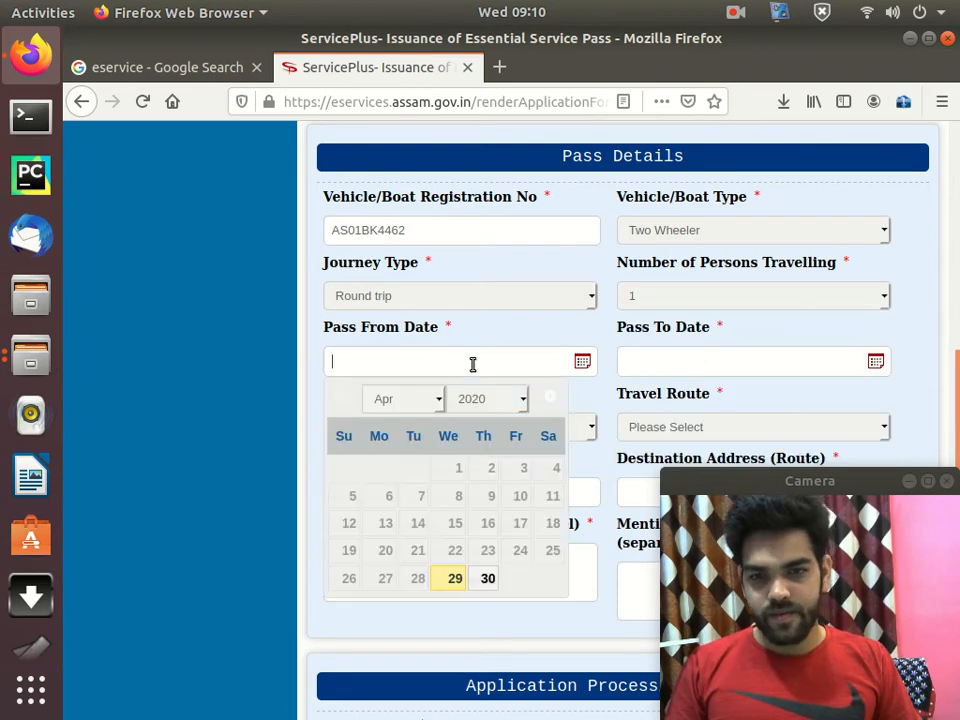
pyautogui.click(451, 579)
pyautogui.click(721, 361)
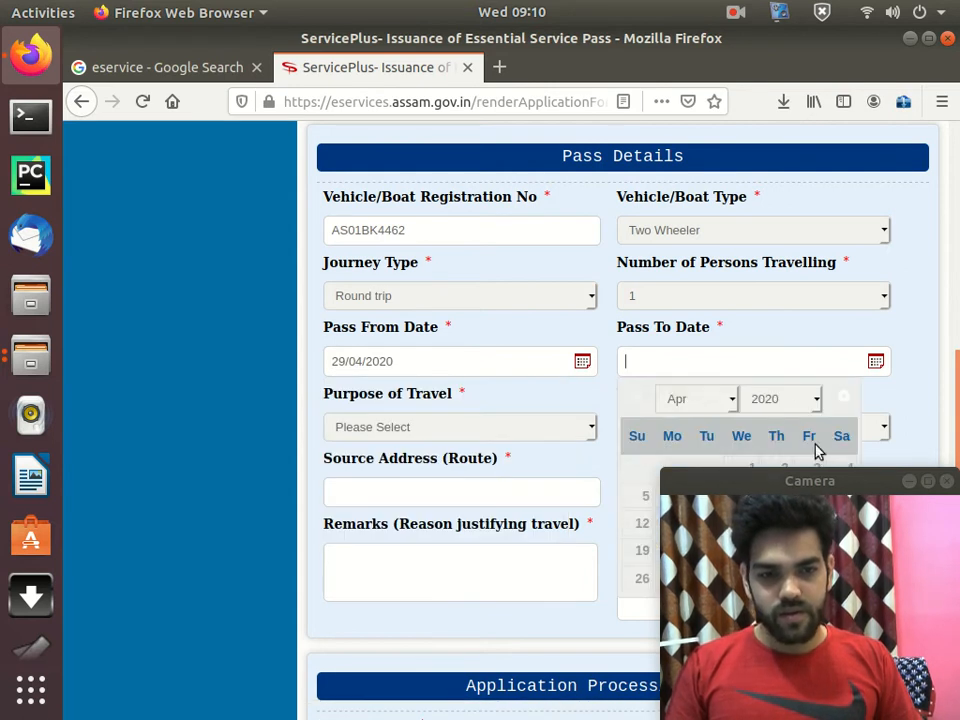
pyautogui.scroll(-3, 791, 352)
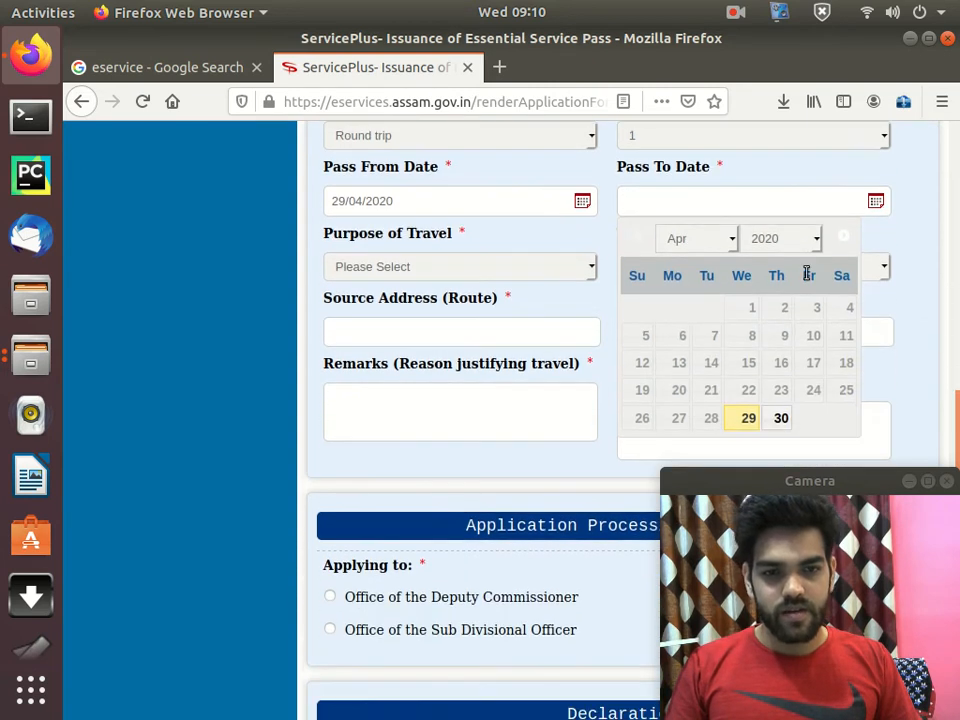
pyautogui.click(733, 243)
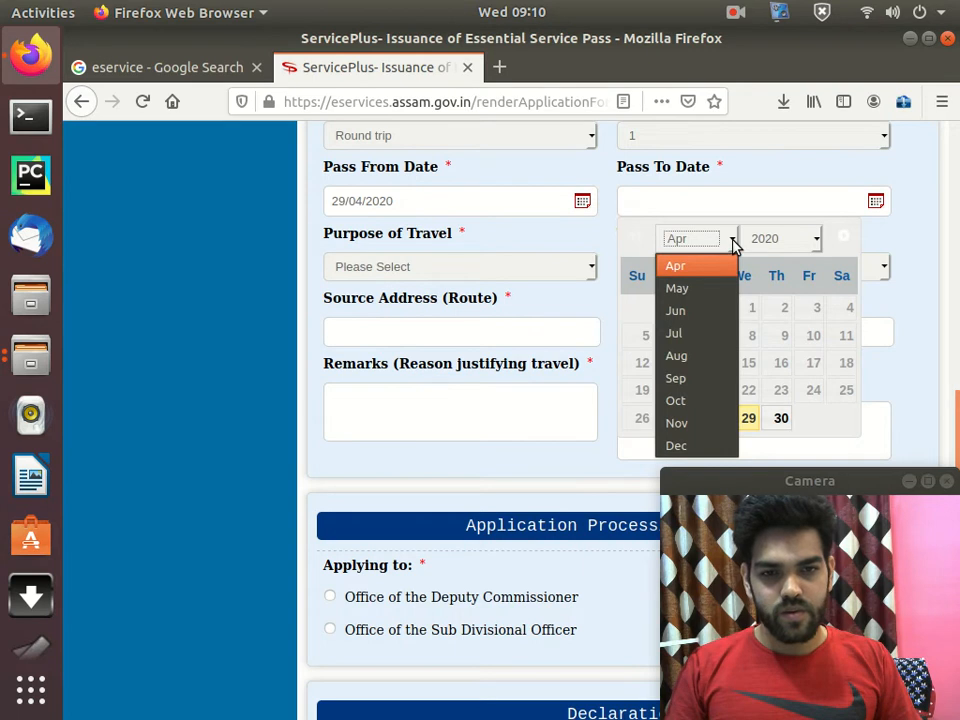
pyautogui.click(720, 288)
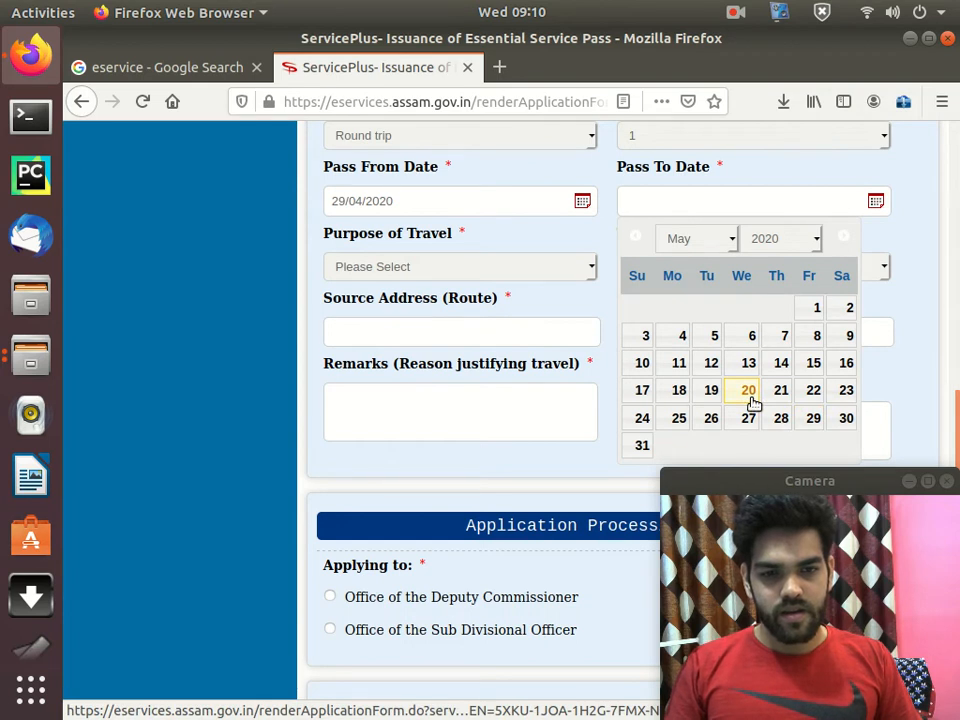
pyautogui.click(637, 336)
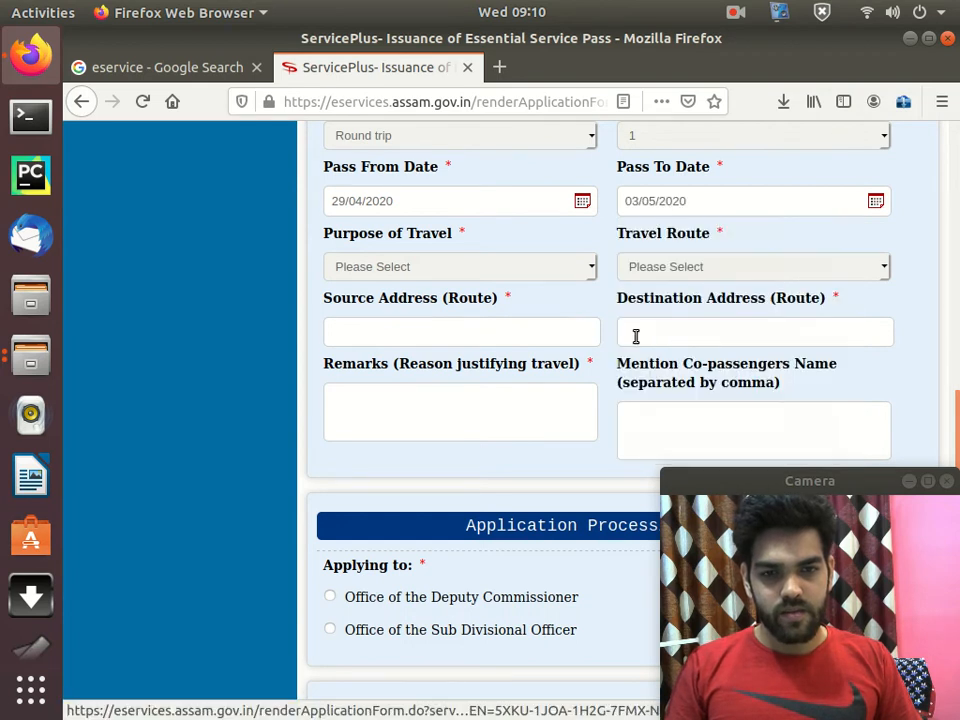
# - Set Purpose of Travel to Government Duty and Travel Route to Within District
pyautogui.scroll(3, 645, 332)
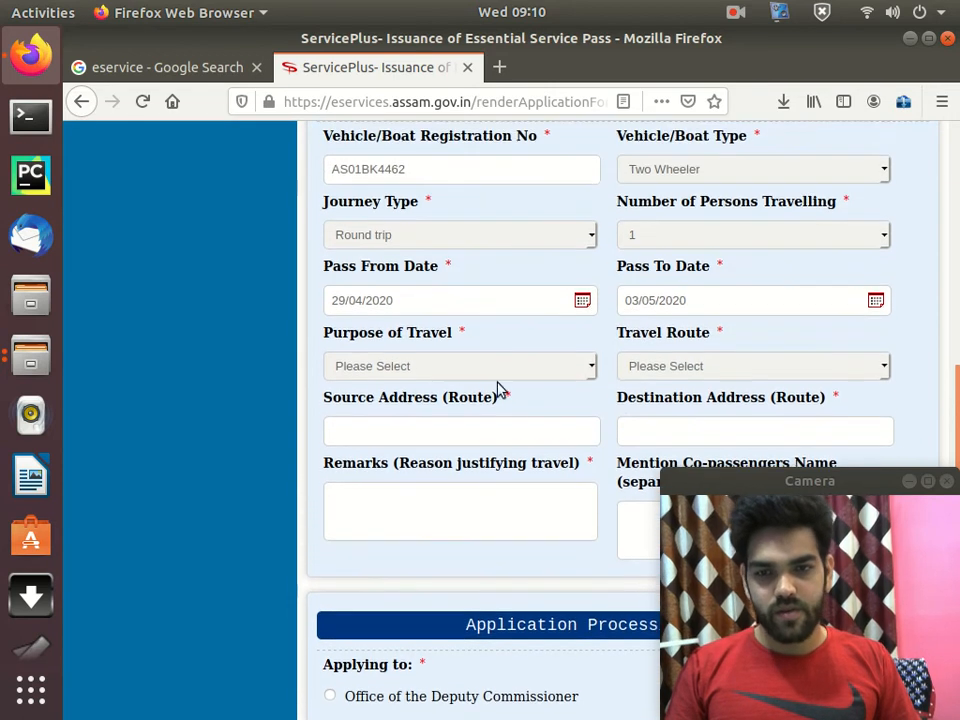
pyautogui.click(460, 376)
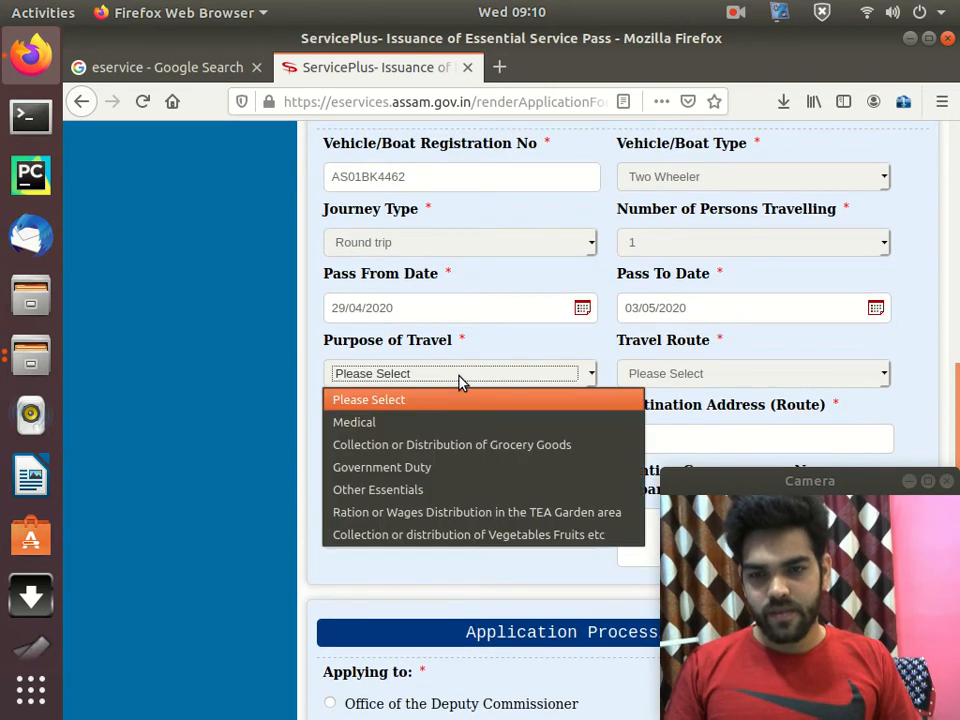
pyautogui.click(460, 470)
pyautogui.click(675, 375)
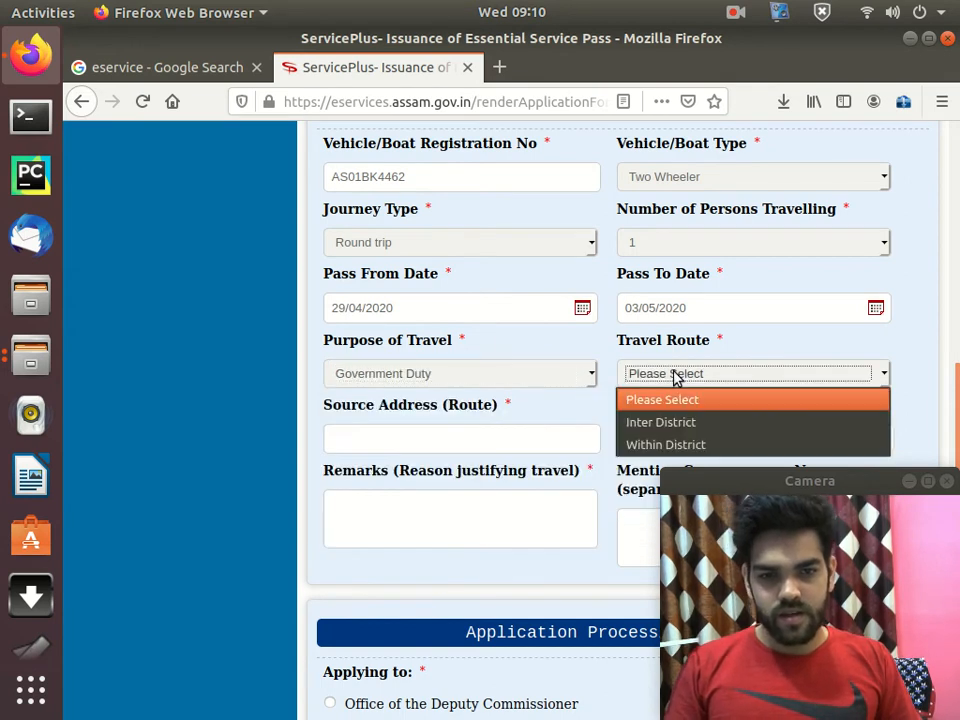
pyautogui.click(707, 445)
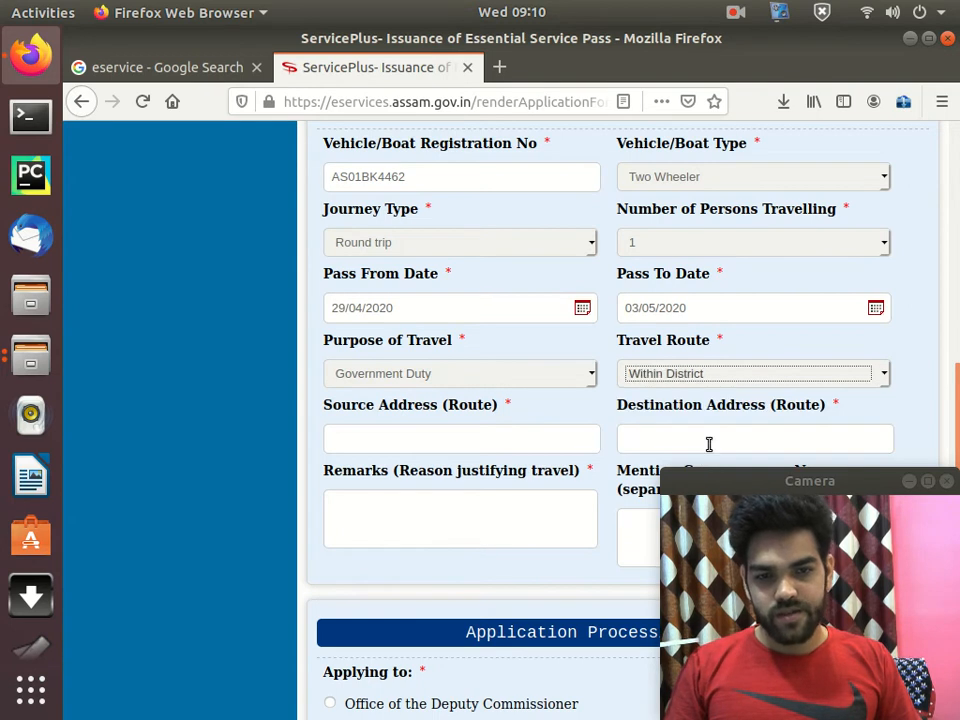
# - Enter NAGRIJULI as the source address
pyautogui.click(438, 451)
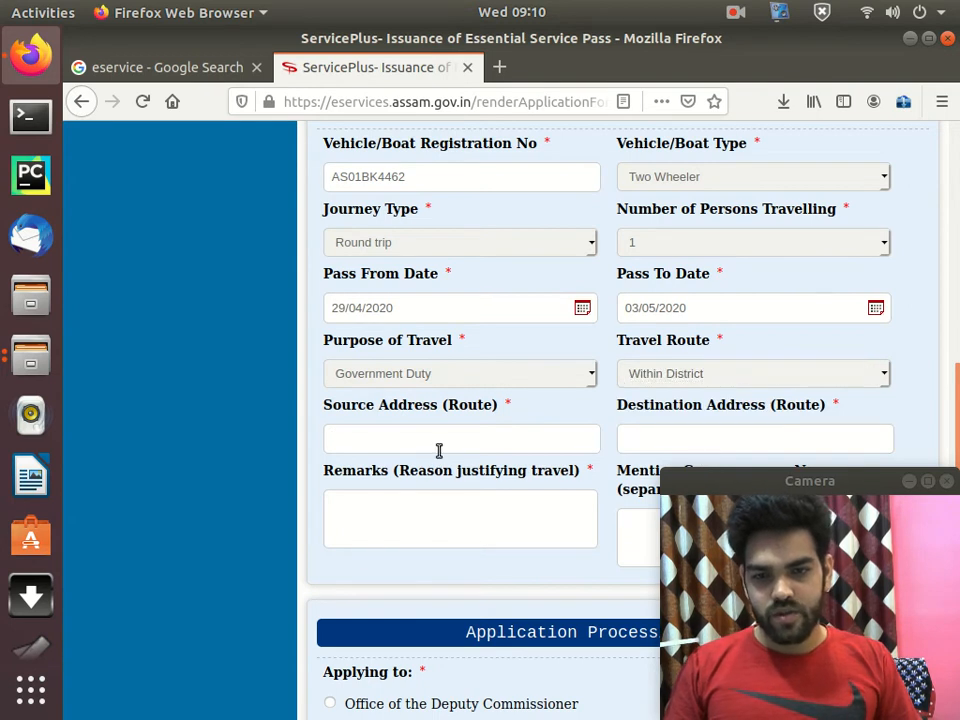
pyautogui.write('t')
pyautogui.press('BackSpace')
pyautogui.write('NAG')
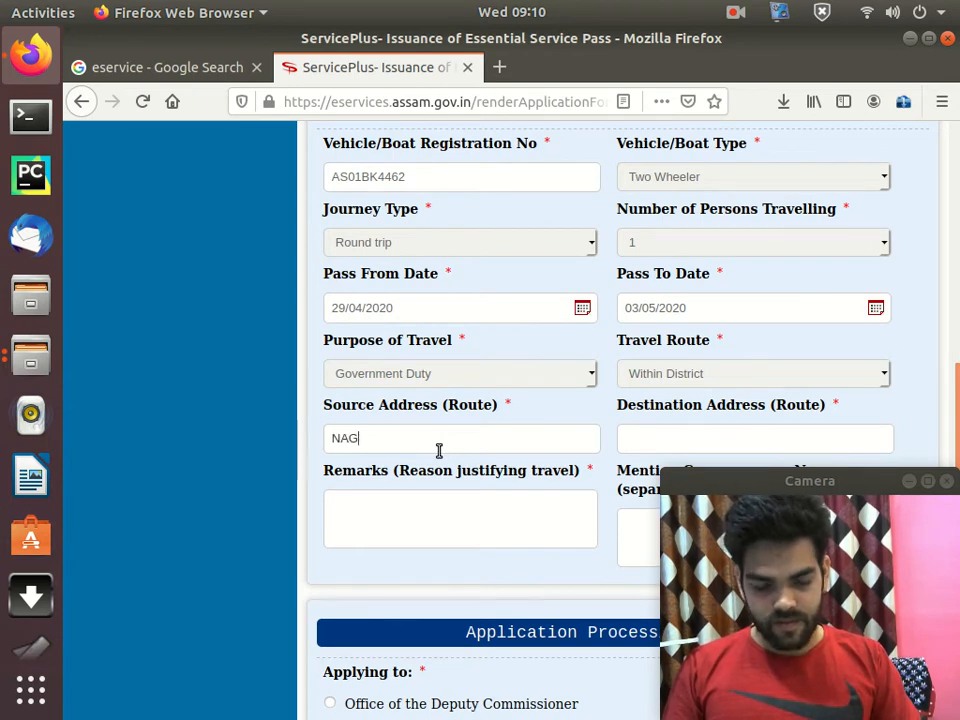
pyautogui.press('BackSpace')
pyautogui.press('BackSpace')
pyautogui.press('BackSpace')
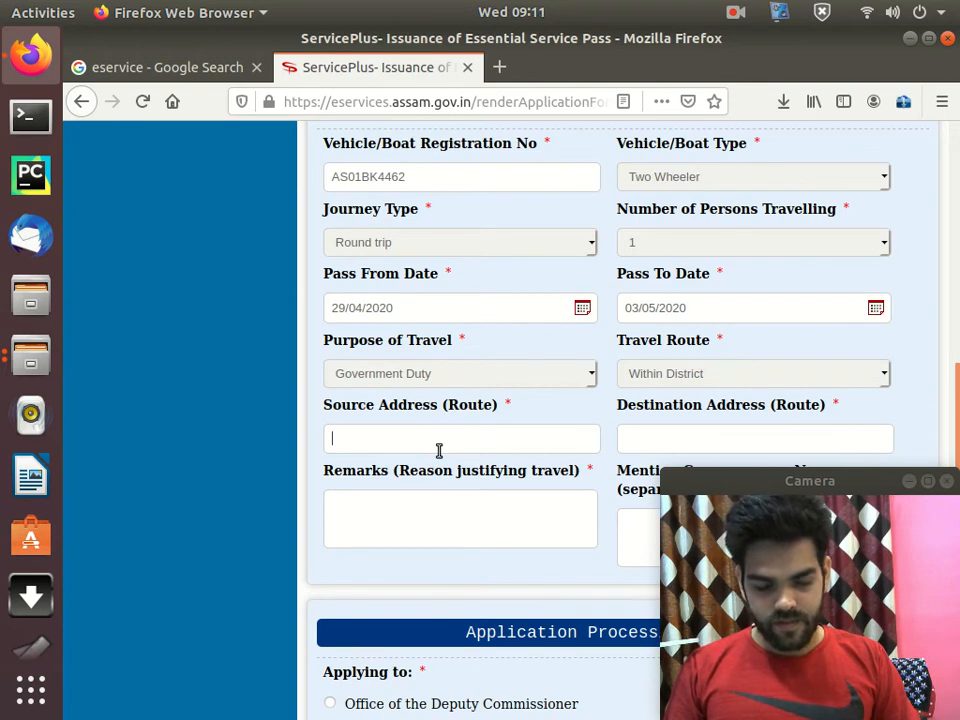
pyautogui.write('NAGRIJULI')
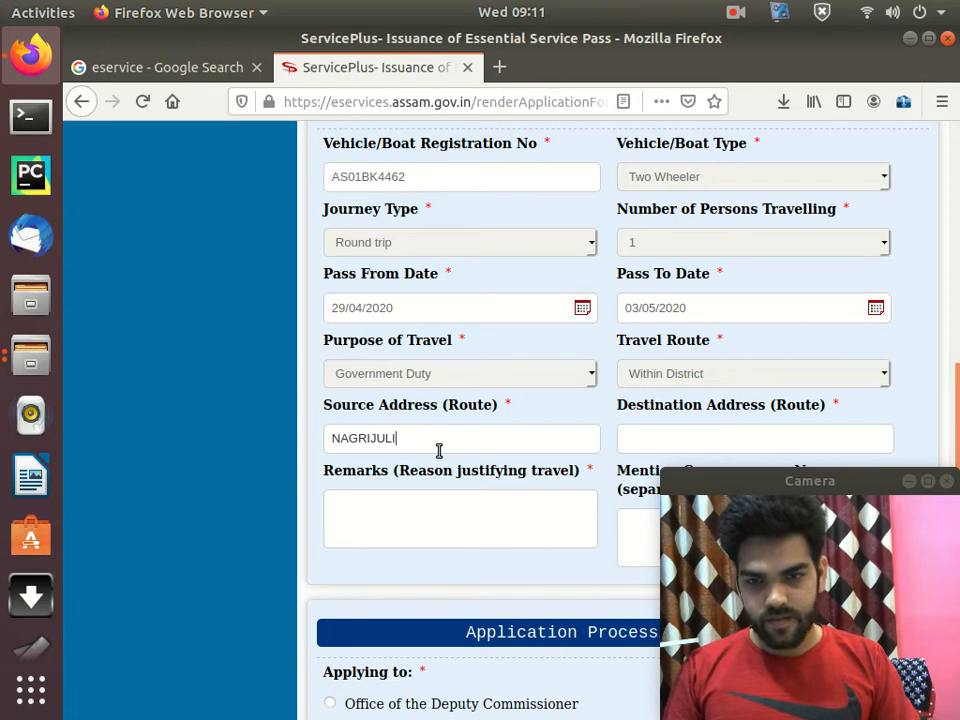
pyautogui.write('TAMULPUR')
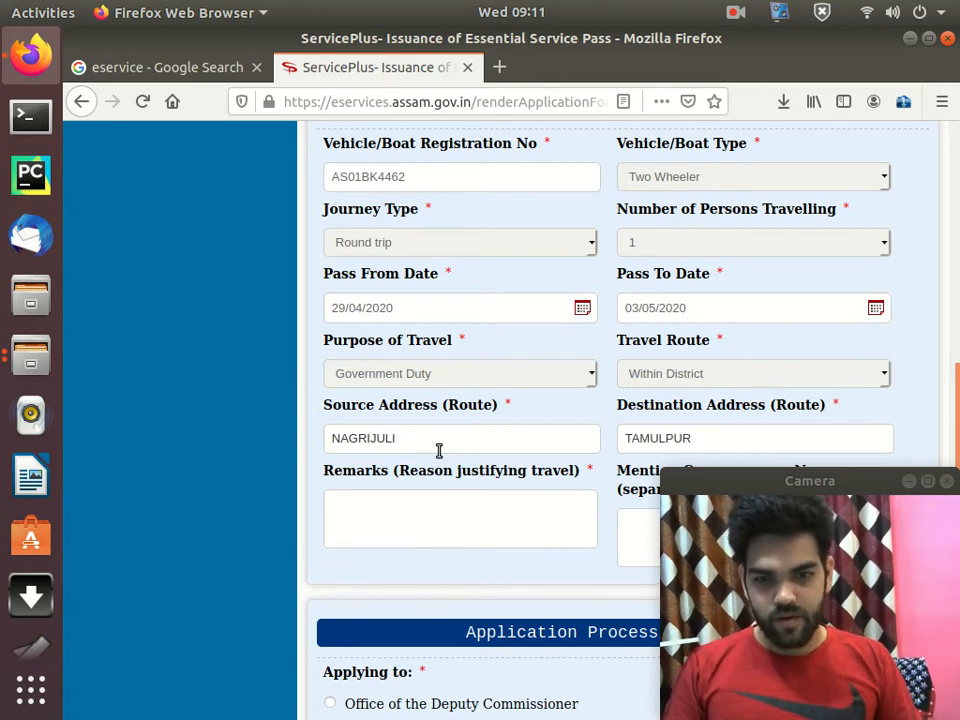
# - Write the remark 'DEPUTED BY PRINCIPAL FOR IT SUPPORT.'
pyautogui.click(468, 529)
pyautogui.scroll(-4, 505, 515)
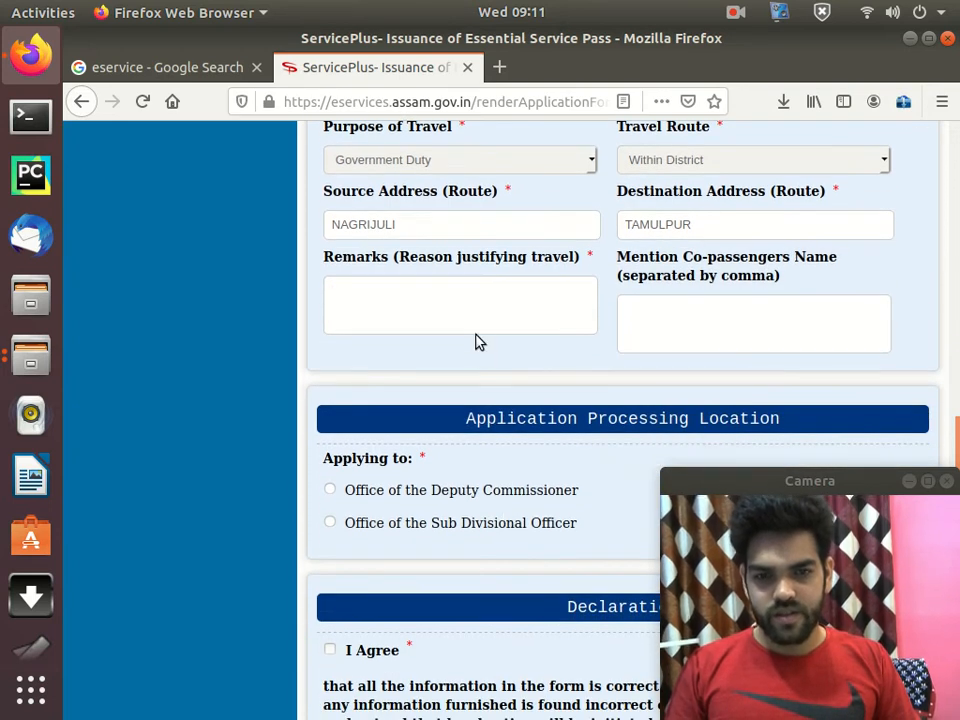
pyautogui.scroll(-1, 479, 304)
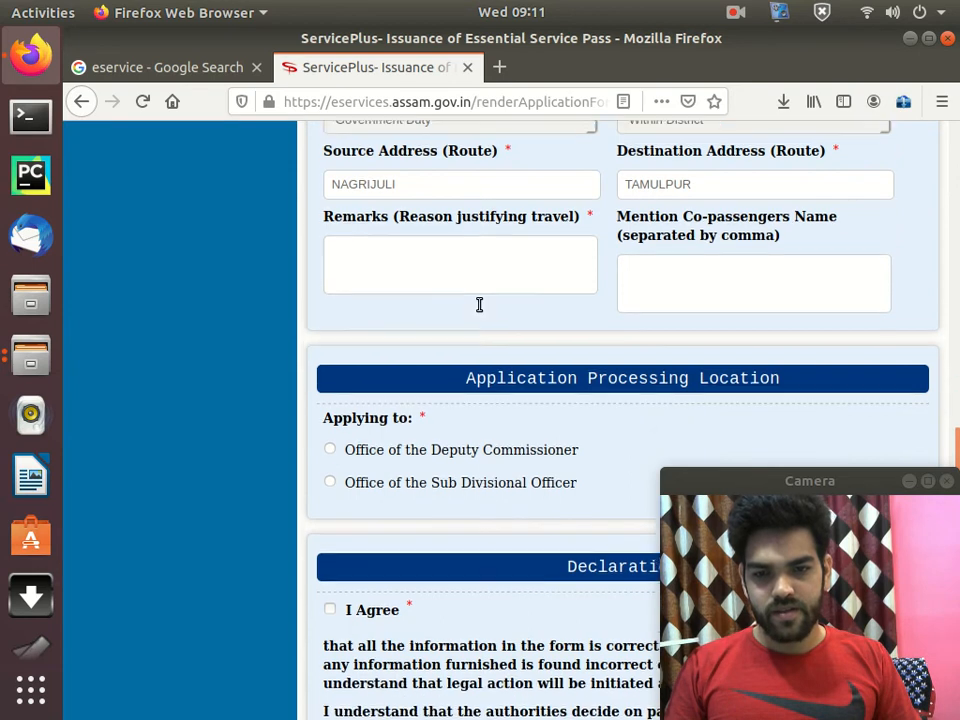
pyautogui.scroll(1, 479, 304)
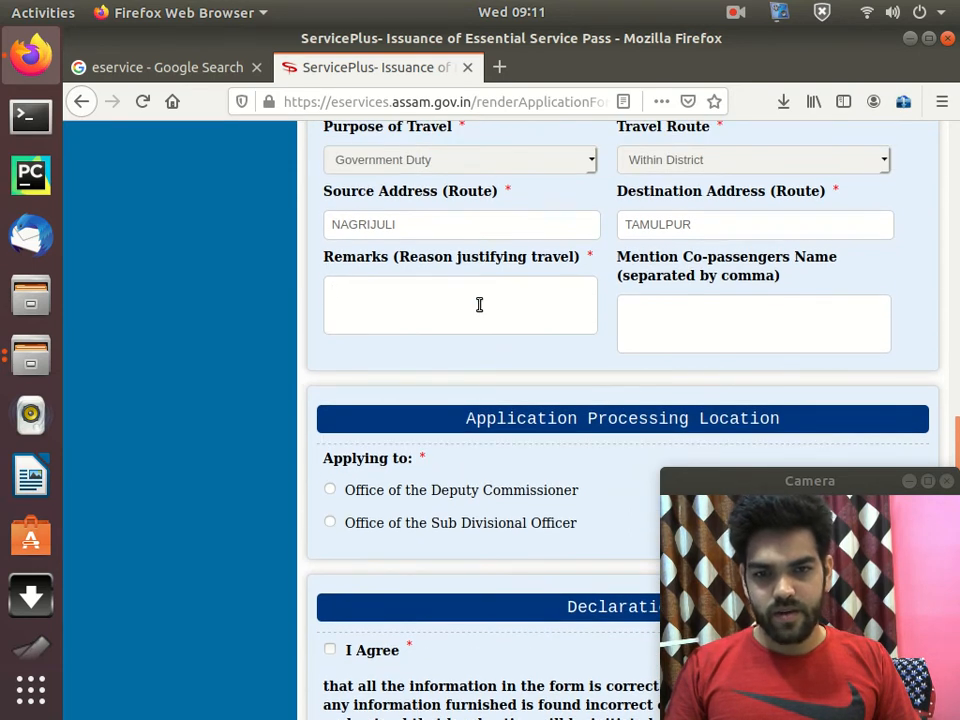
pyautogui.write('DEPUTED ')
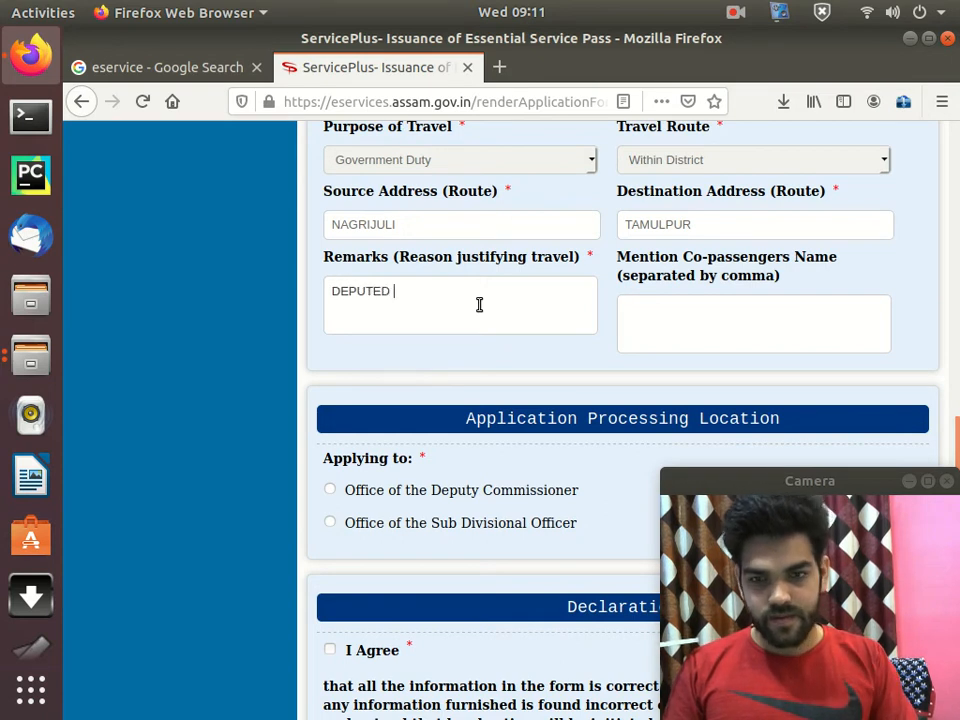
pyautogui.write('BY ')
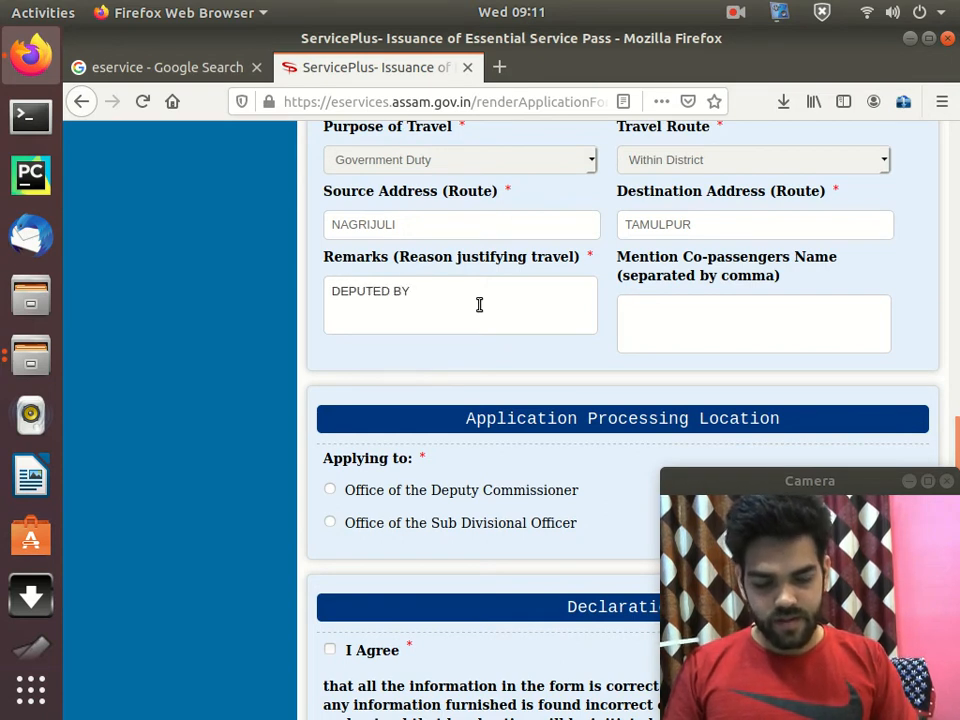
pyautogui.write('PRINCIAPL')
pyautogui.press('BackSpace')
pyautogui.write('PAL FOR')
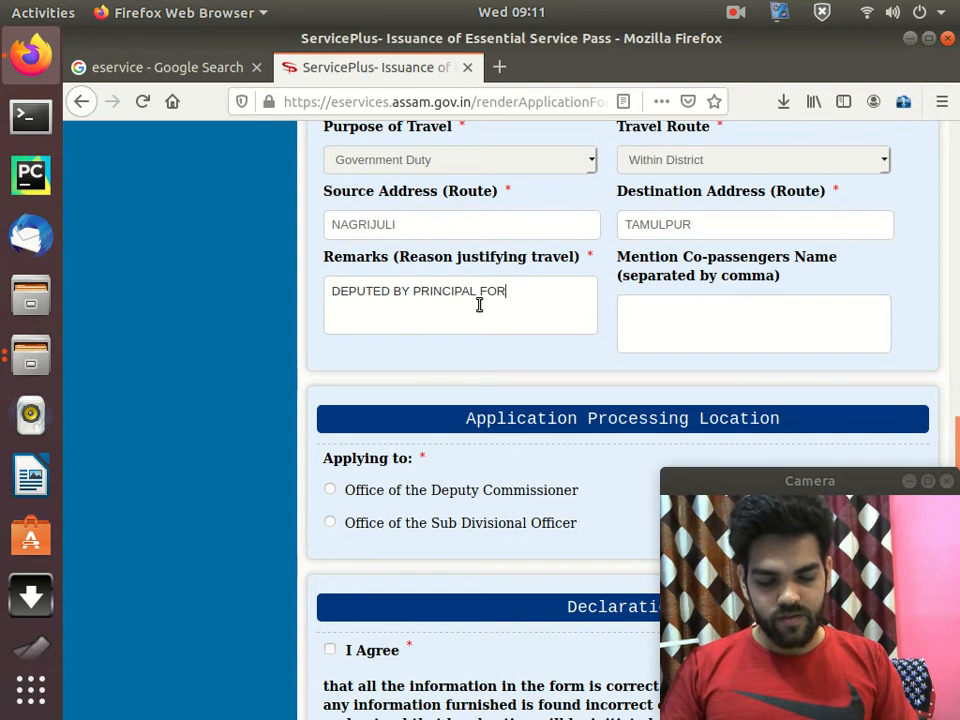
pyautogui.write(' IT SUPPORT')
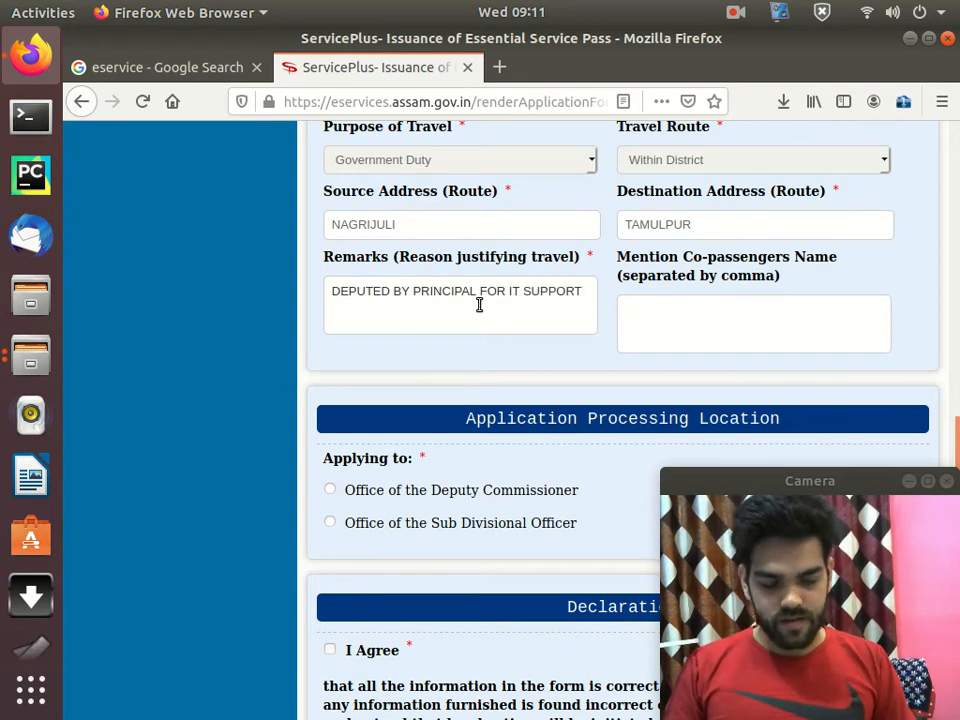
# - Enter NA as the co-passengers' names
pyautogui.click(666, 320)
pyautogui.write('NA')
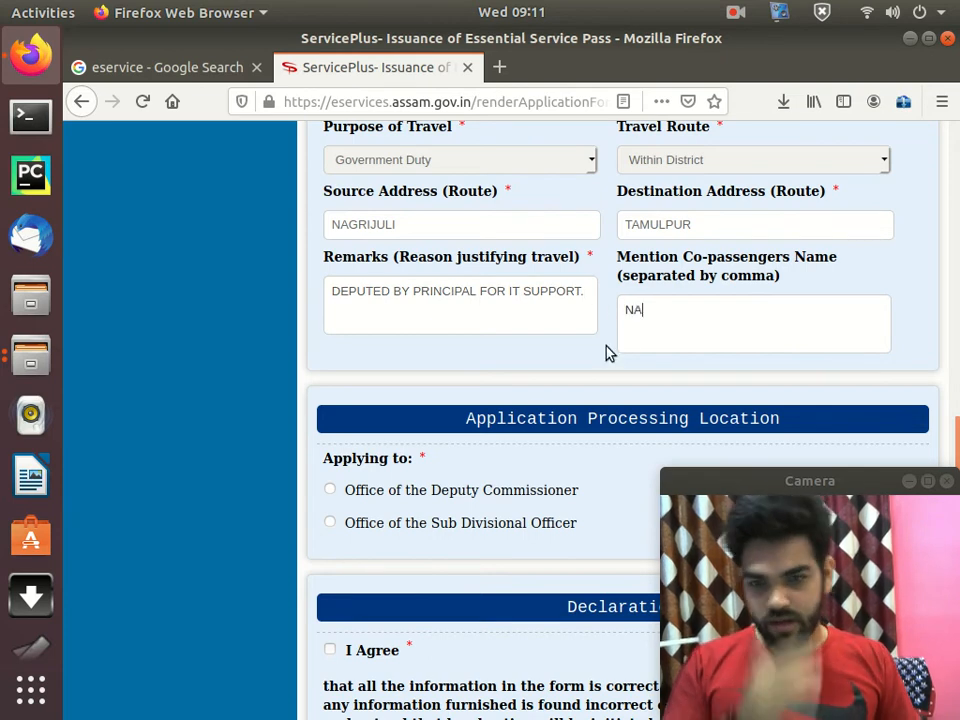
pyautogui.scroll(-3, 491, 444)
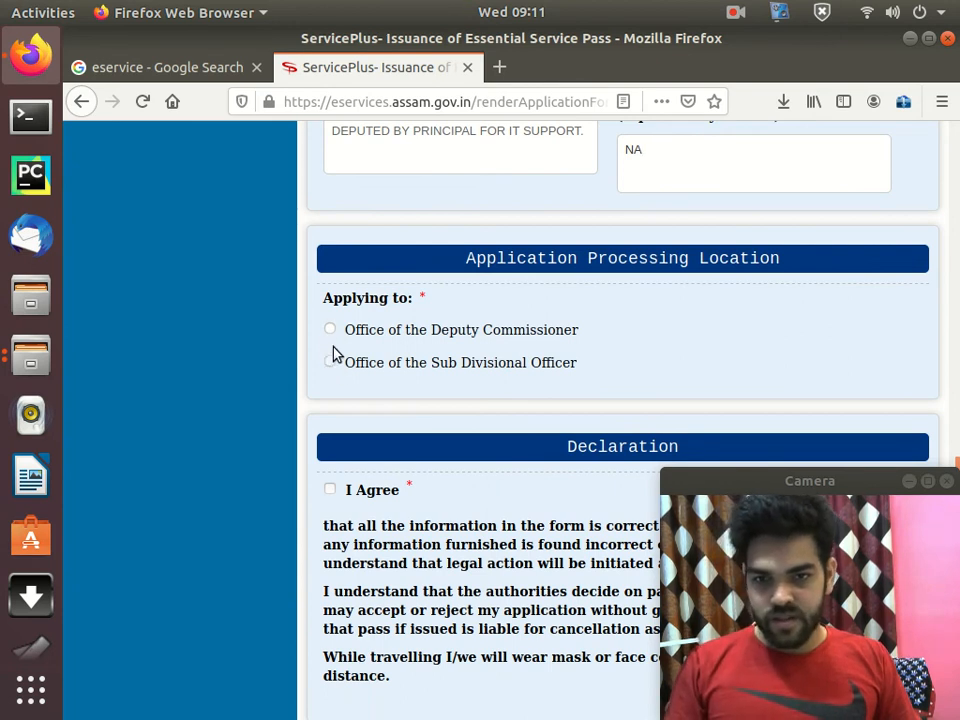
# - Try applying to the Sub Divisional Officer for Tamulpur, then dismiss the not-mapped alert
pyautogui.click(331, 364)
pyautogui.scroll(-2, 523, 499)
pyautogui.click(519, 405)
pyautogui.scroll(-1, 510, 480)
pyautogui.scroll(-15, 510, 481)
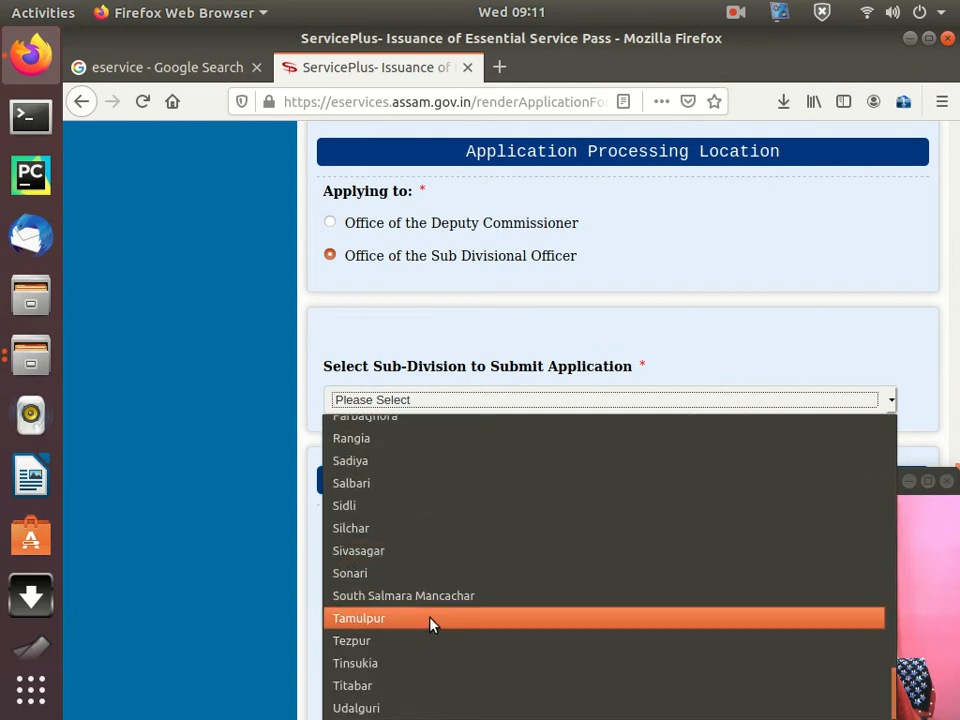
pyautogui.click(431, 622)
pyautogui.click(726, 401)
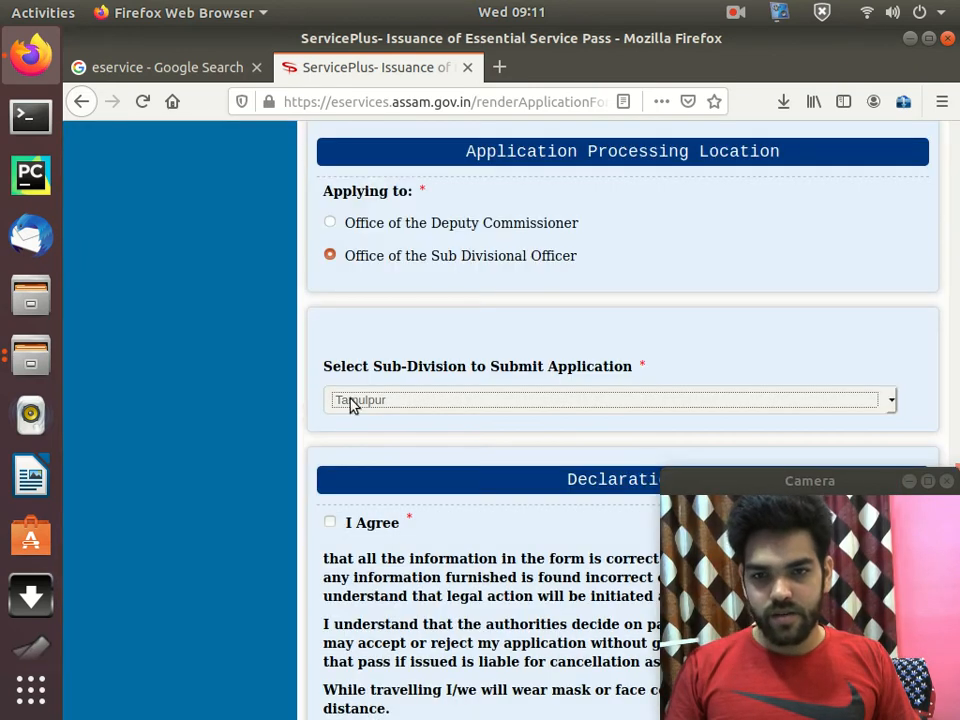
# - Apply to the Deputy Commissioner of BAKSA district and accept the declaration
pyautogui.click(356, 225)
pyautogui.click(340, 410)
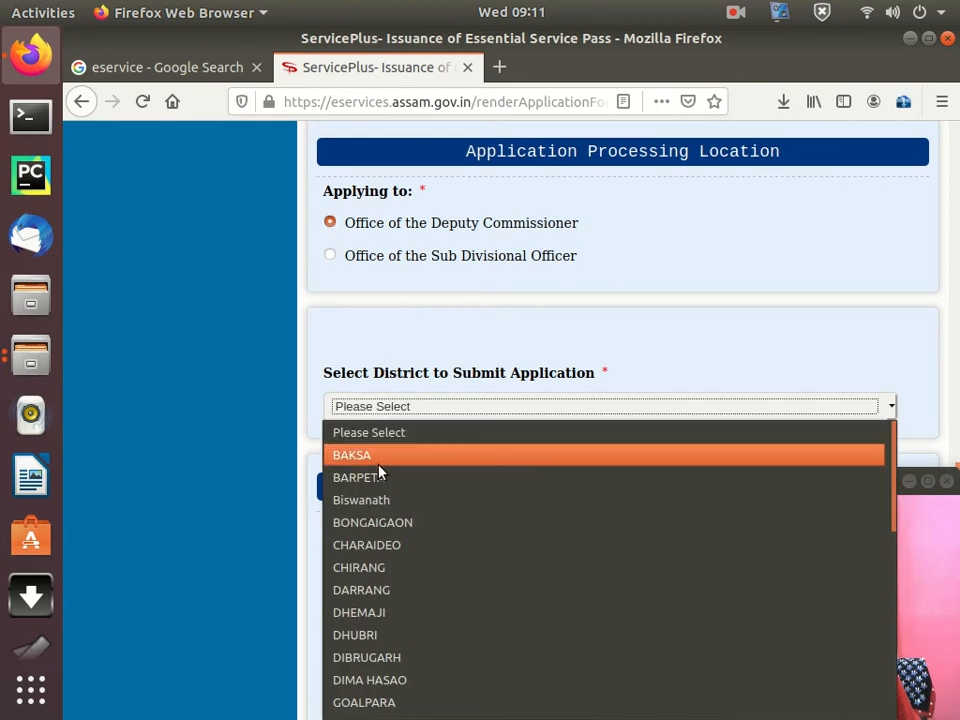
pyautogui.click(377, 456)
pyautogui.scroll(-1, 545, 340)
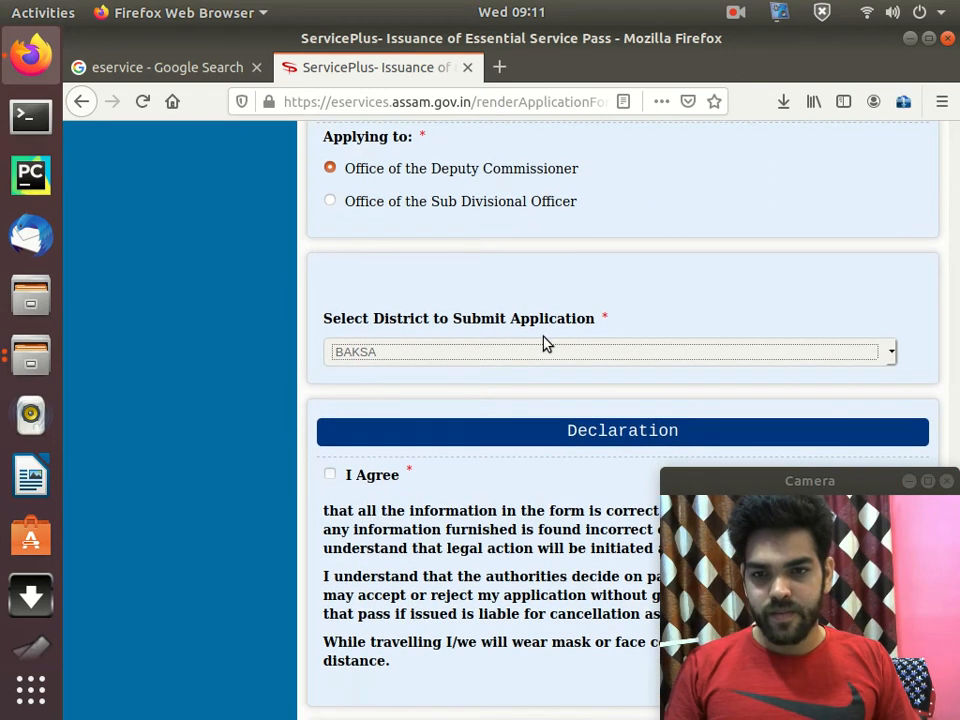
pyautogui.scroll(-2, 330, 418)
pyautogui.click(330, 368)
# - Enter the captcha characters into the Word verification box
pyautogui.scroll(-3, 503, 349)
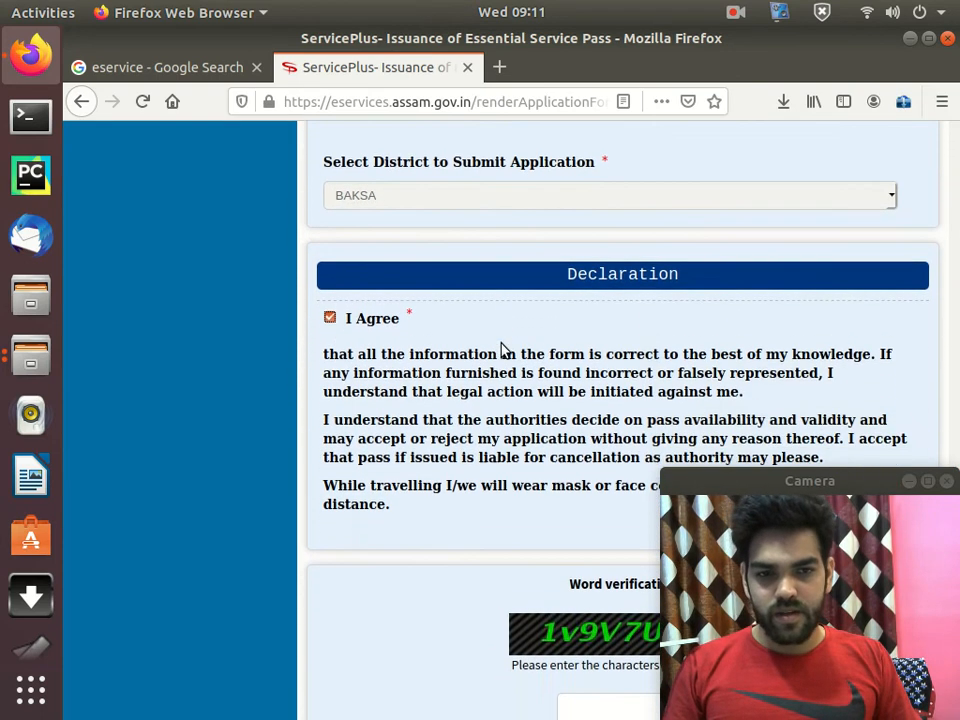
pyautogui.scroll(-2, 640, 440)
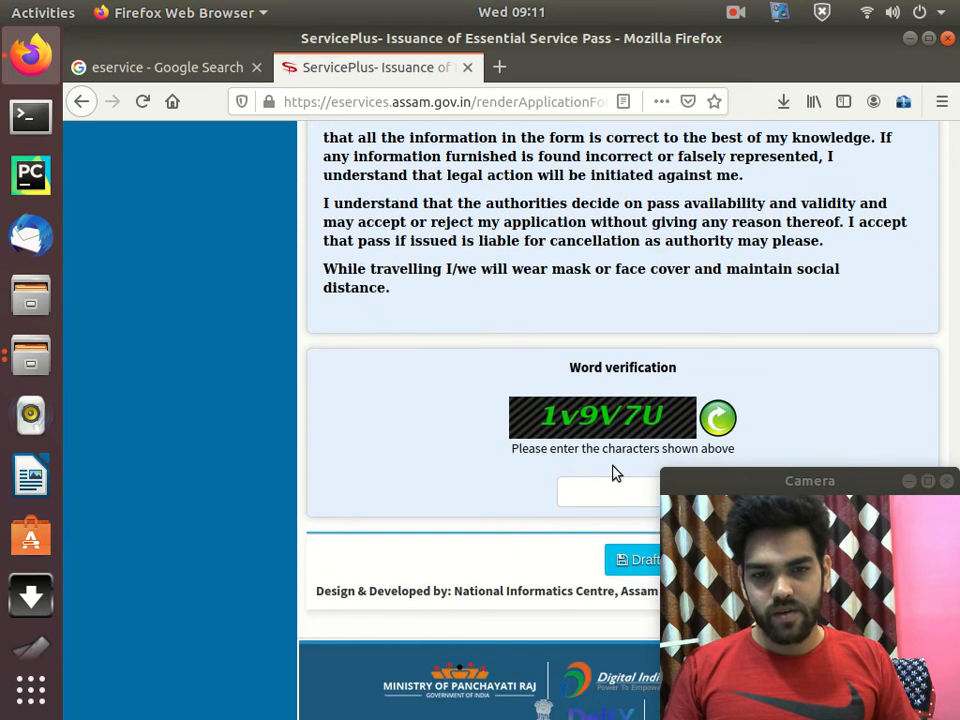
pyautogui.scroll(-1, 613, 473)
pyautogui.click(613, 440)
pyautogui.write('1')
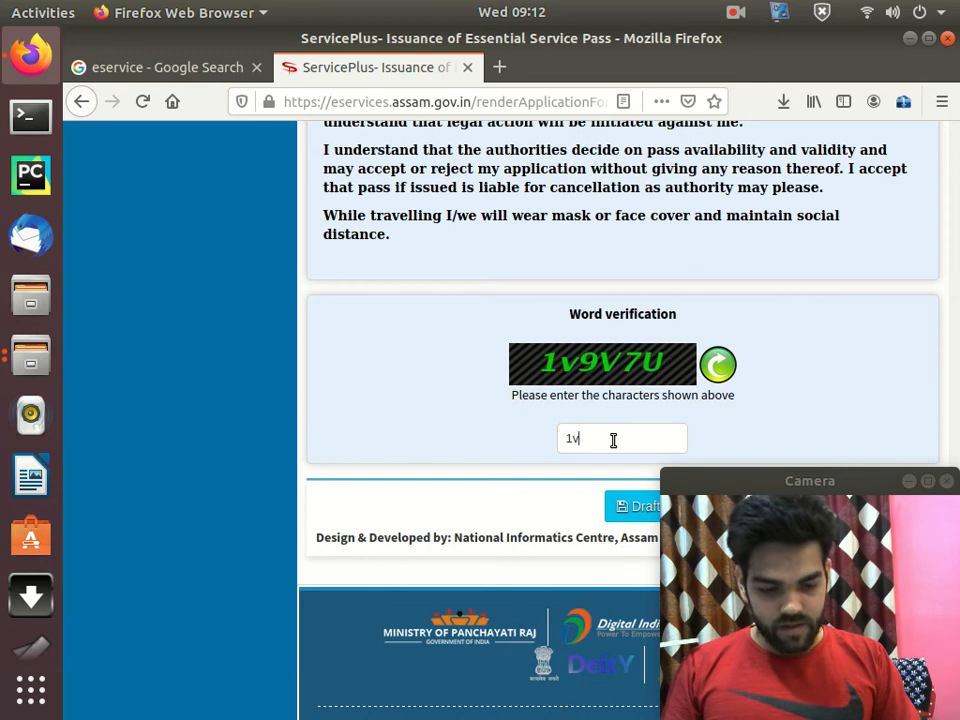
pyautogui.write('v9V7U')
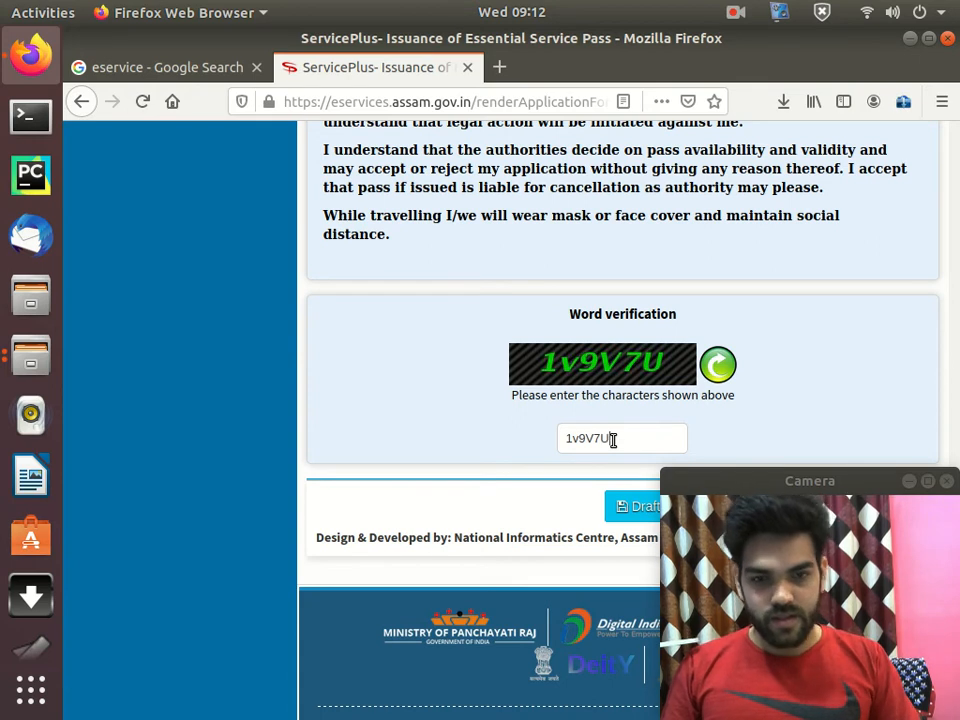
pyautogui.scroll(-1, 658, 457)
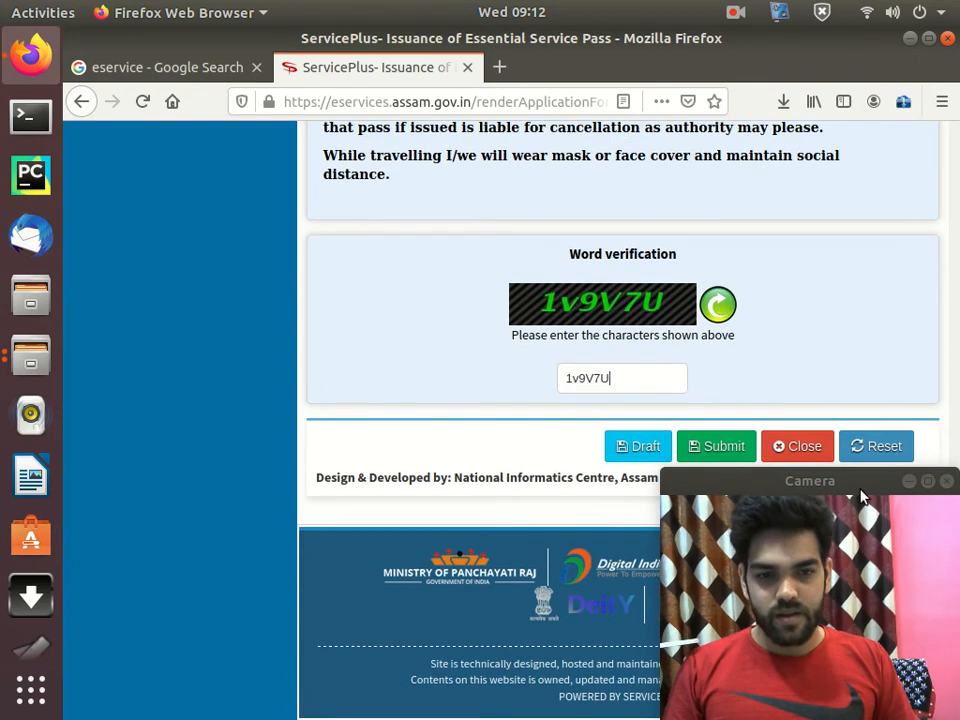
# - Submit the application and dismiss the 'Submission Location not Selected' warning
pyautogui.click(716, 448)
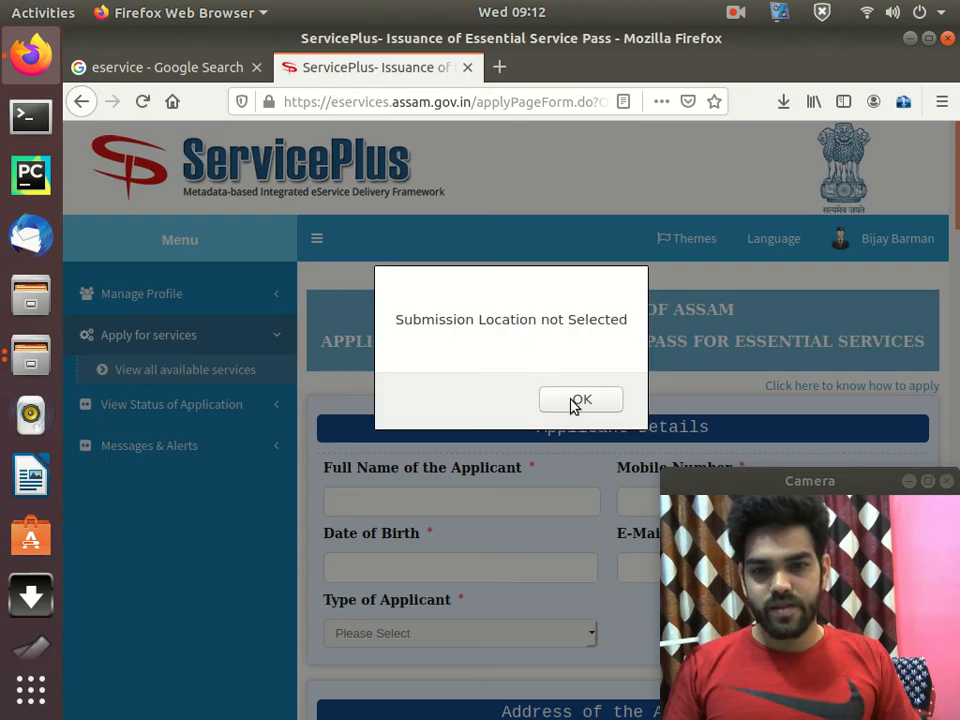
pyautogui.click(571, 405)
pyautogui.scroll(-10, 564, 430)
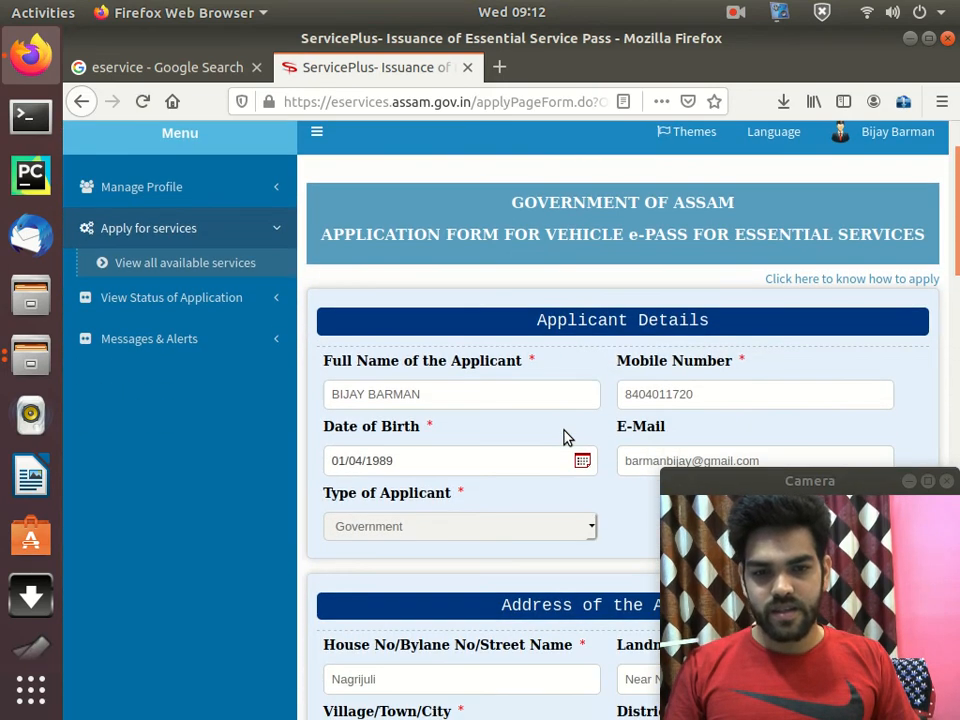
pyautogui.scroll(-10, 595, 400)
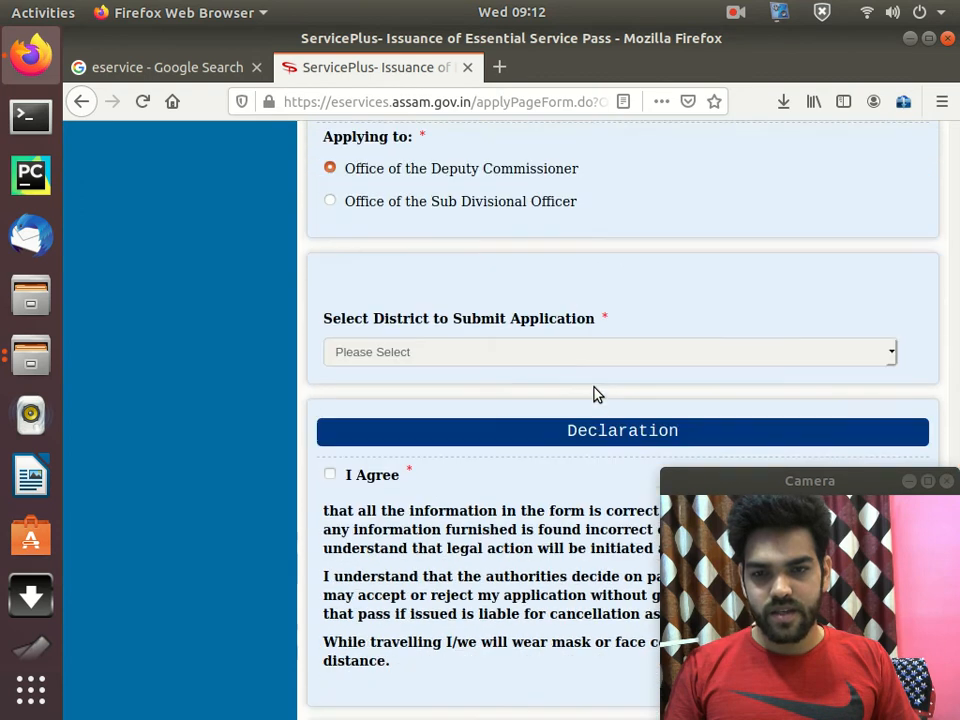
pyautogui.scroll(2, 594, 394)
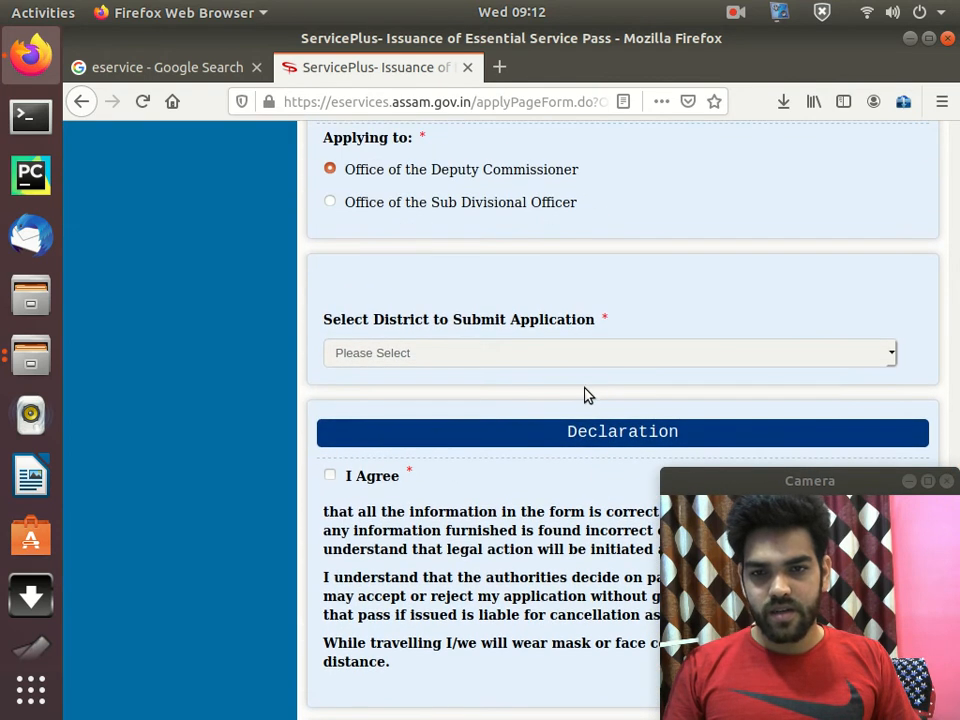
# - Select BAKSA from the submission district list
pyautogui.click(477, 356)
pyautogui.scroll(-5, 416, 553)
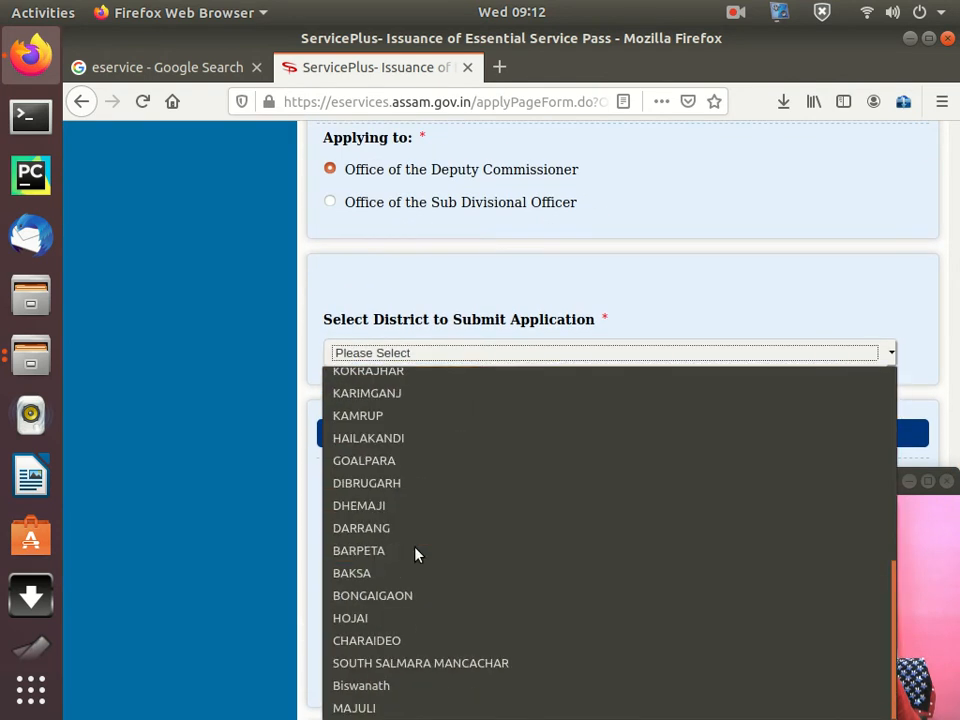
pyautogui.scroll(2, 424, 632)
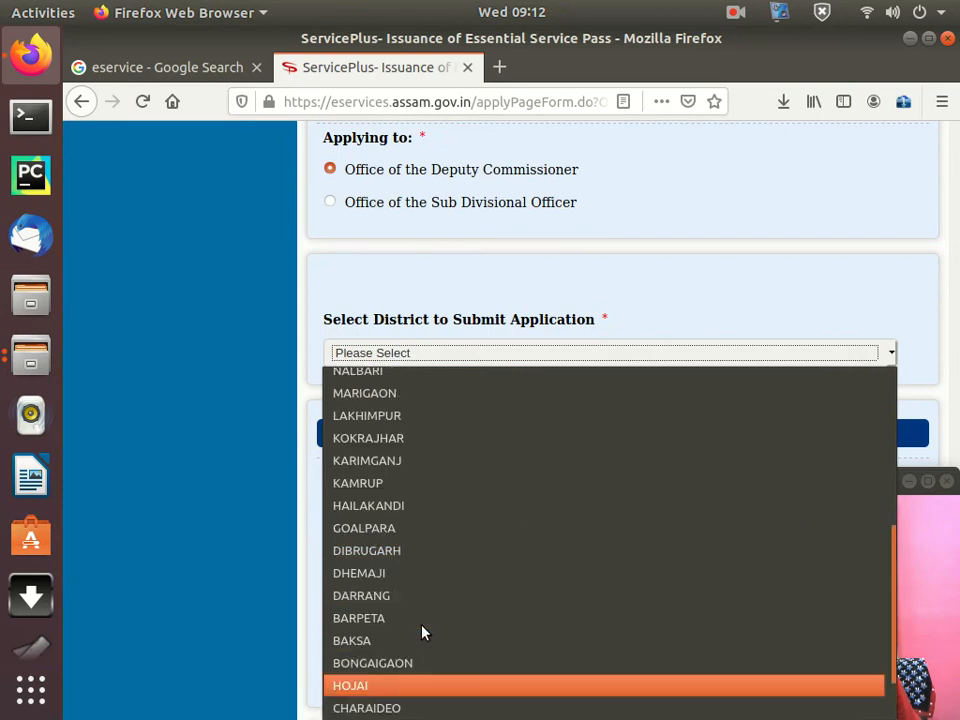
pyautogui.scroll(3, 422, 632)
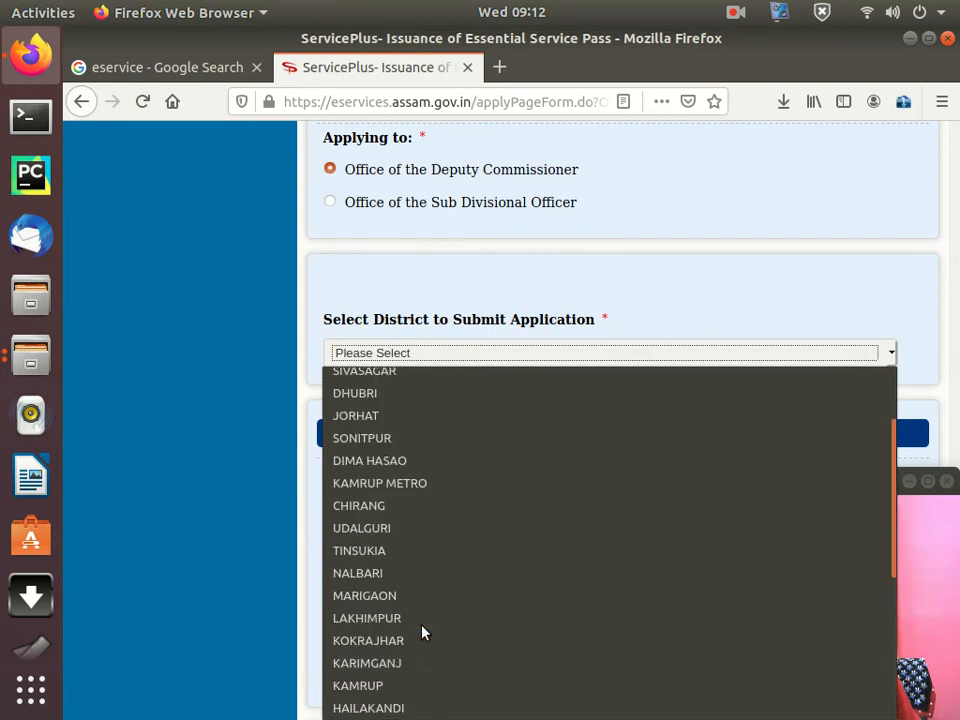
pyautogui.scroll(1, 422, 632)
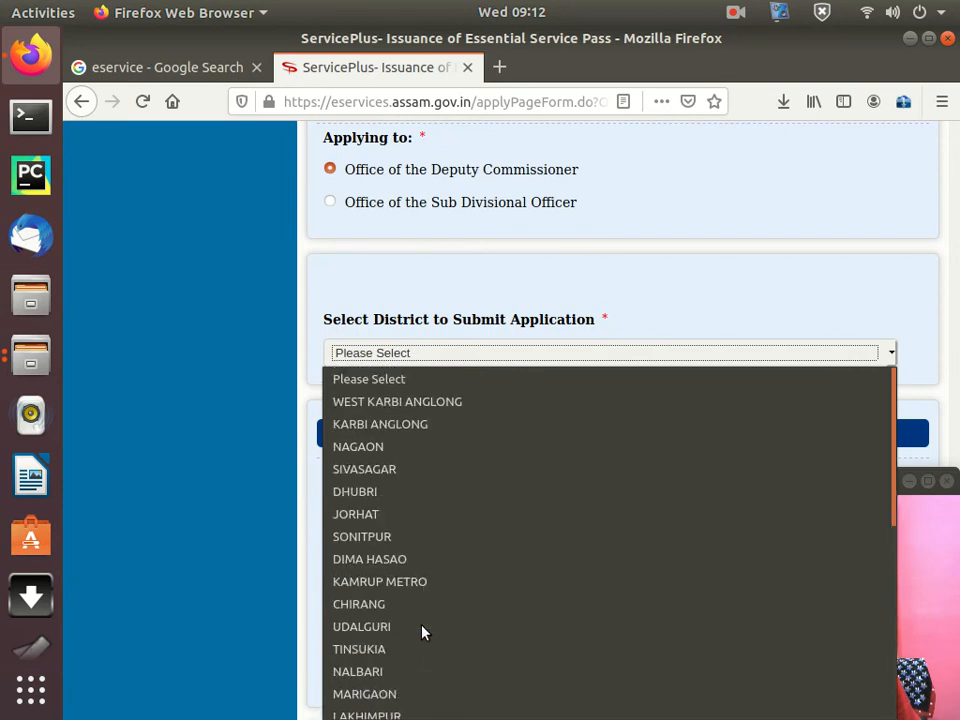
pyautogui.scroll(-3, 411, 516)
pyautogui.scroll(-3, 410, 516)
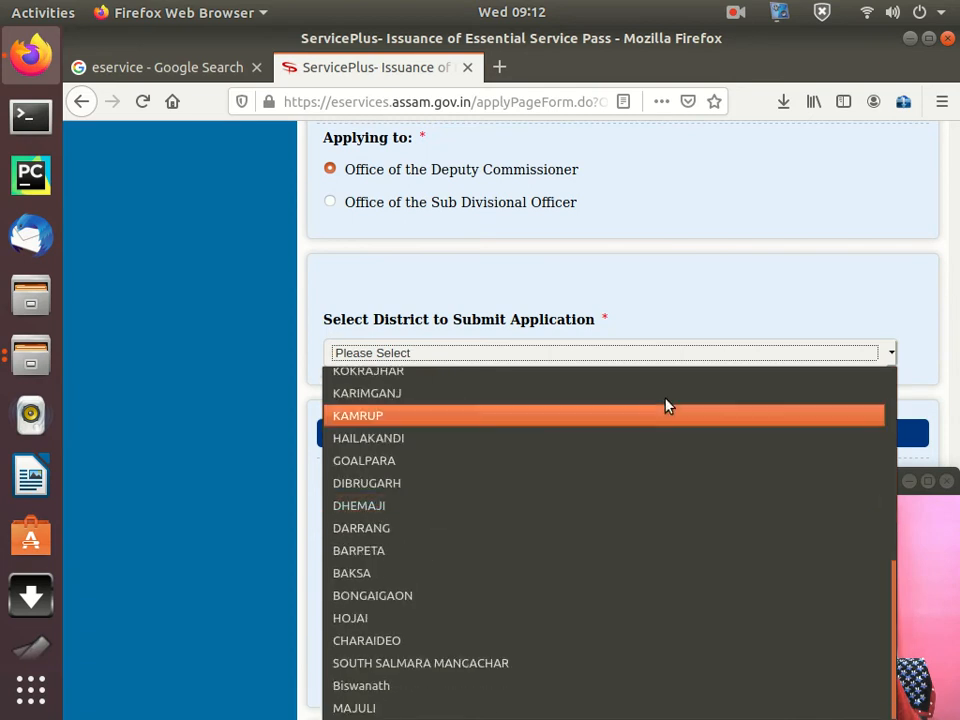
pyautogui.scroll(-1, 926, 317)
pyautogui.scroll(-2, 405, 330)
pyautogui.click(400, 205)
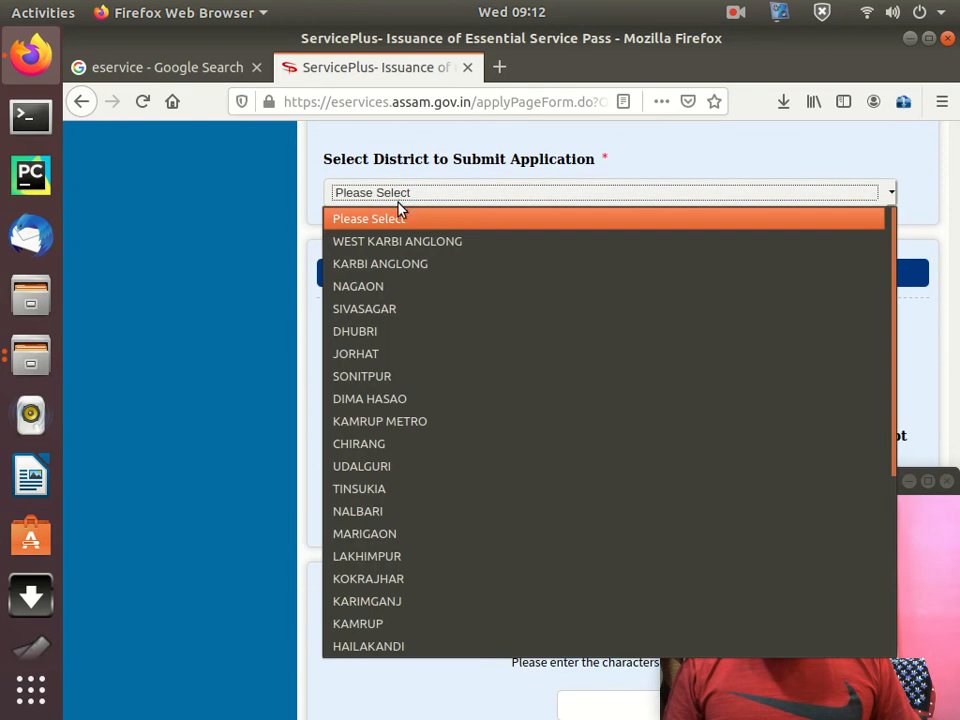
pyautogui.scroll(-4, 416, 566)
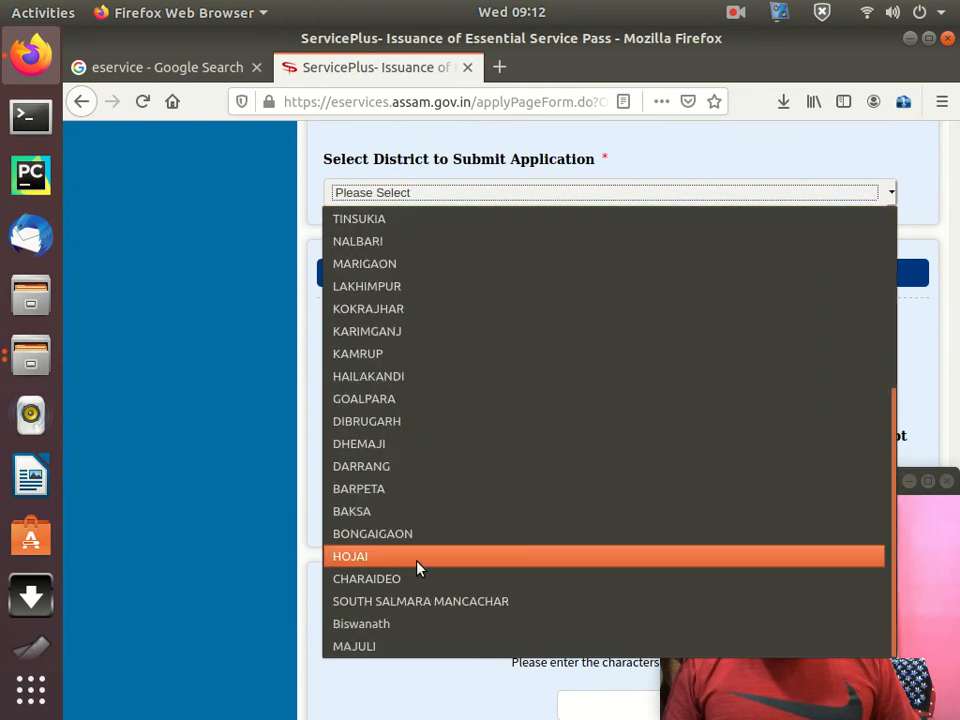
pyautogui.click(390, 513)
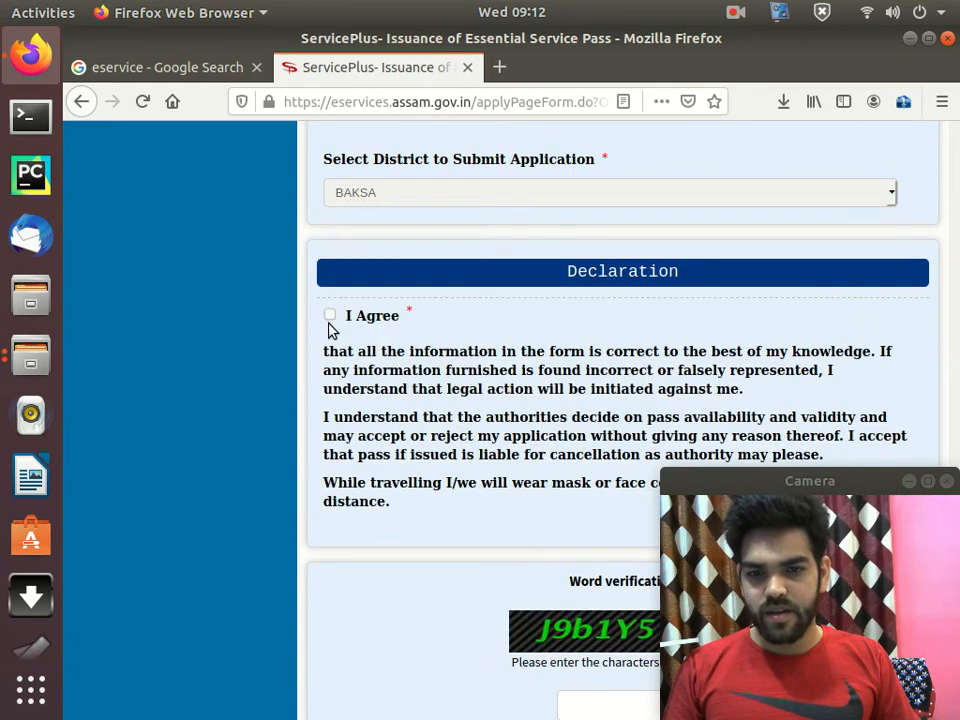
# - Re-enter the new captcha and save the application as a draft
pyautogui.scroll(-4, 468, 398)
pyautogui.write('J9b1Y')
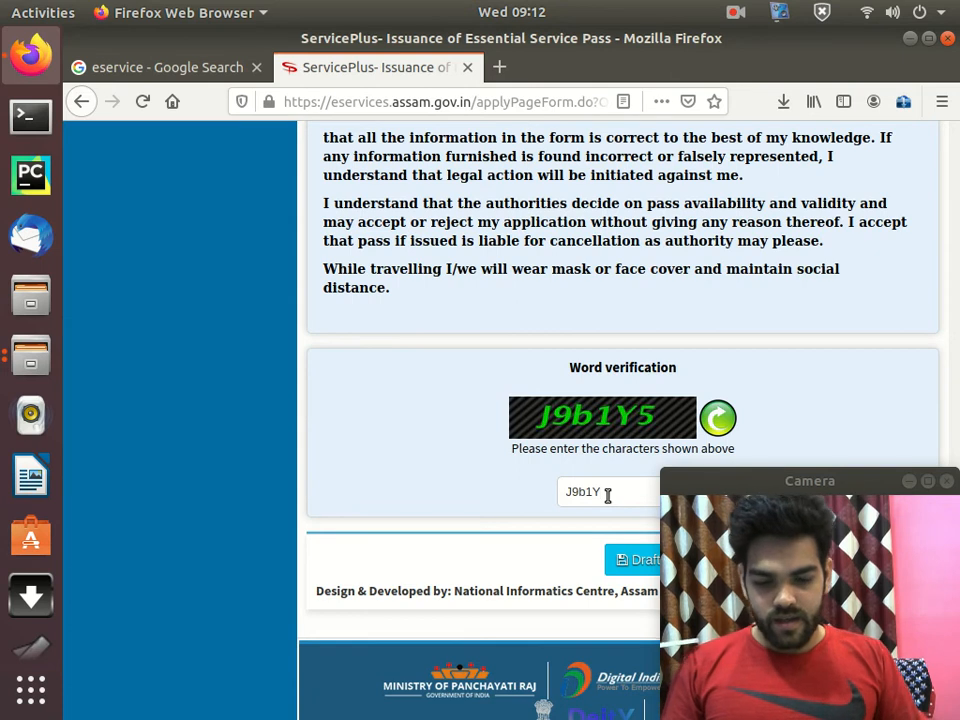
pyautogui.write('5')
pyautogui.scroll(-1, 612, 500)
pyautogui.click(639, 514)
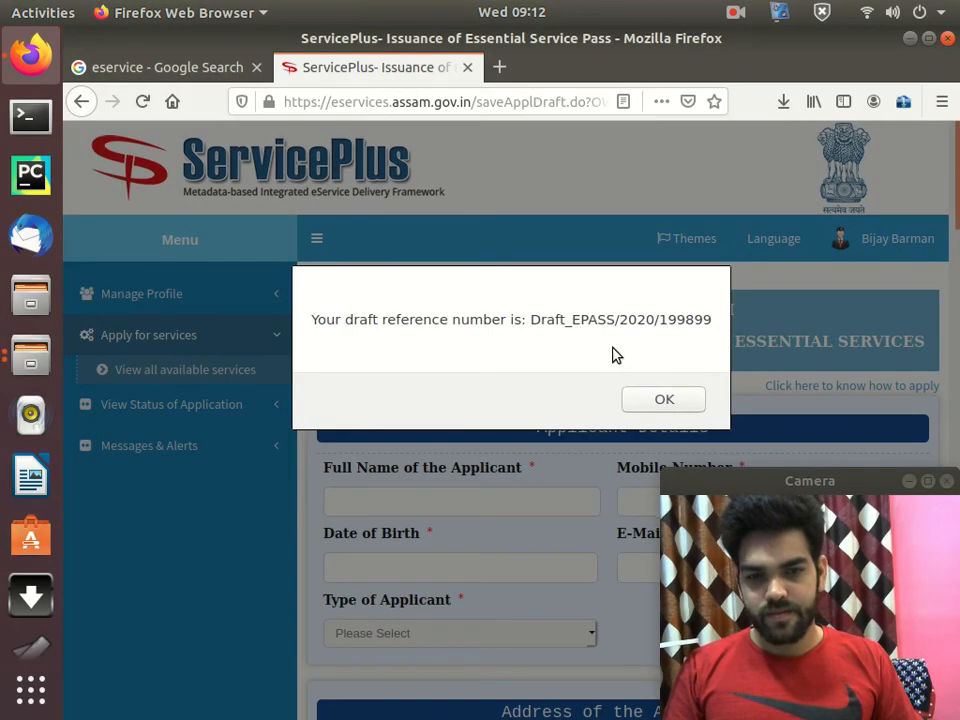
# - Close the draft reference notice, review the saved form, and bring up View Status of Application
pyautogui.click(664, 399)
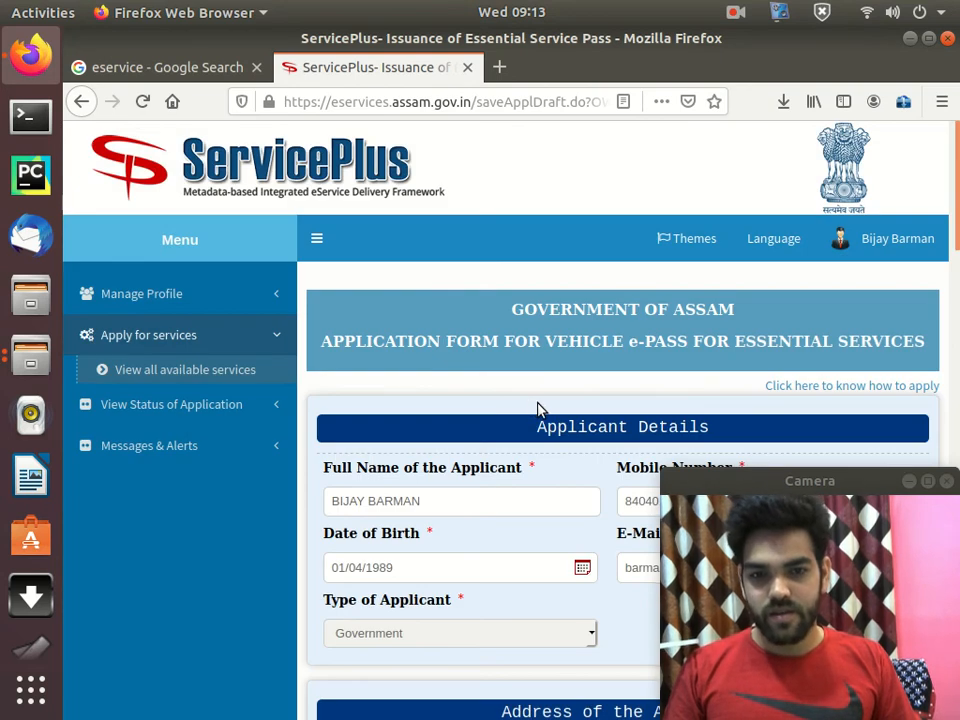
pyautogui.scroll(-12, 540, 405)
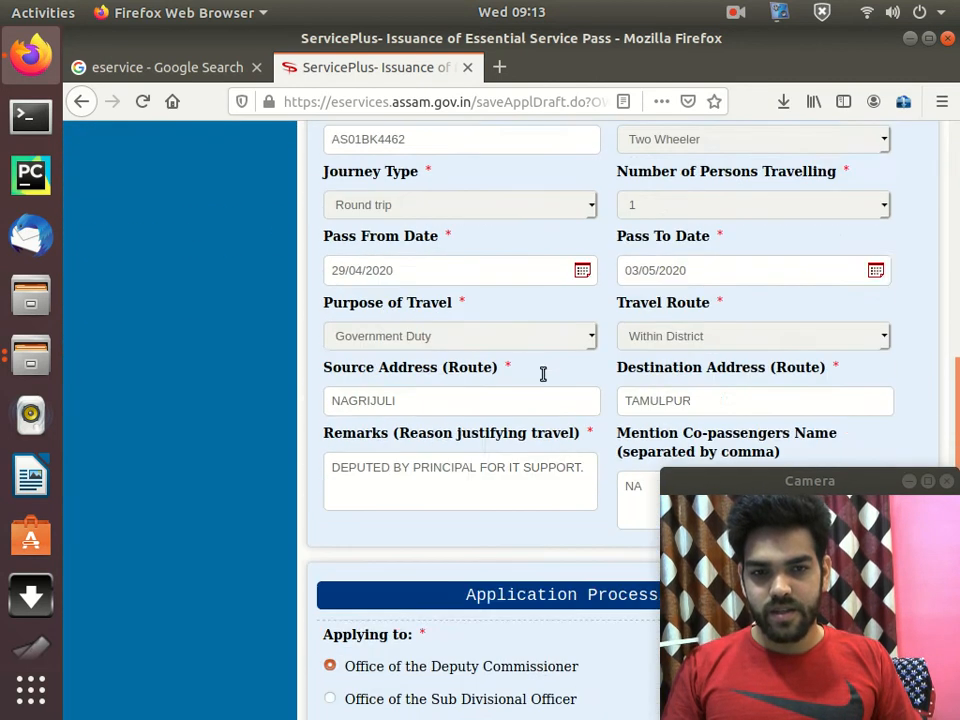
pyautogui.scroll(-3, 537, 375)
pyautogui.scroll(3, 540, 371)
pyautogui.scroll(-2, 540, 371)
pyautogui.scroll(-2, 537, 371)
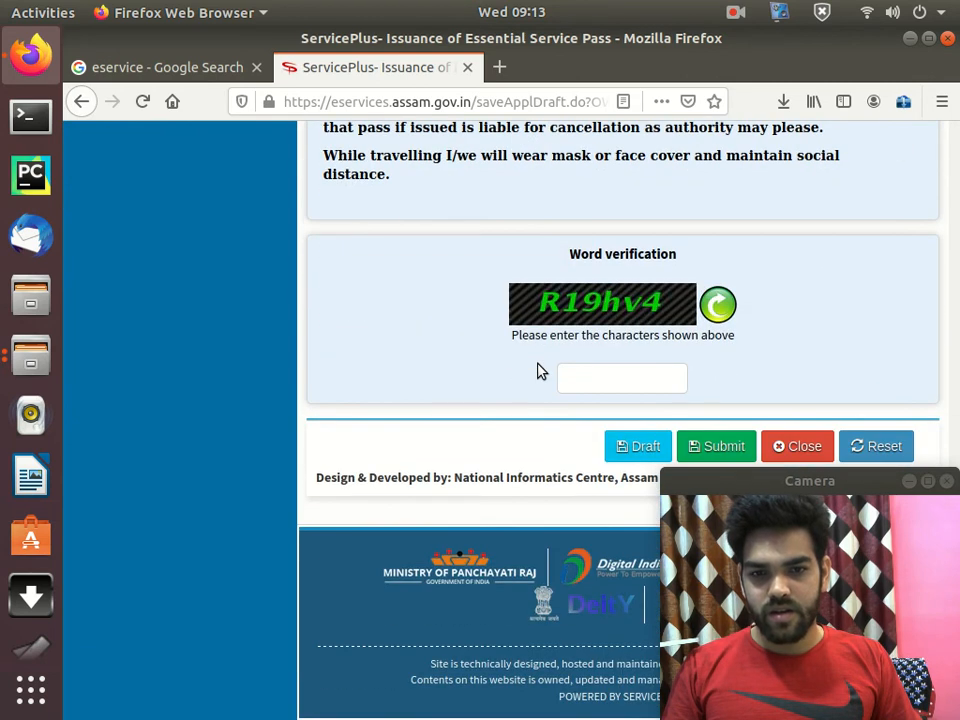
pyautogui.scroll(20, 538, 371)
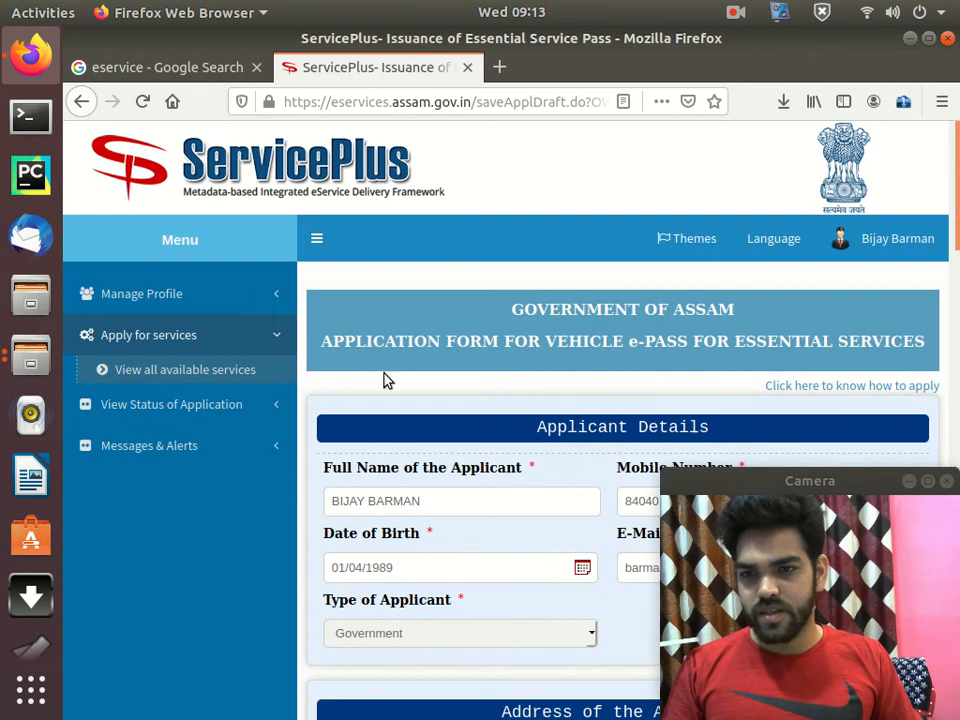
pyautogui.click(185, 408)
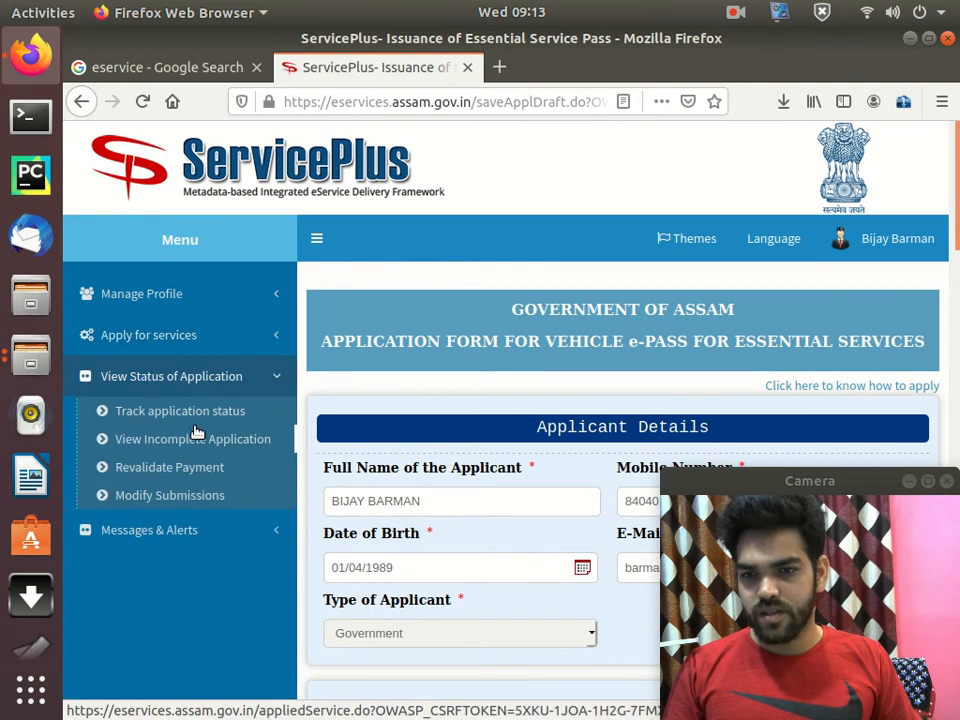
# - Go from Track application status through Apply for services to the View Incomplete Application list
pyautogui.click(221, 410)
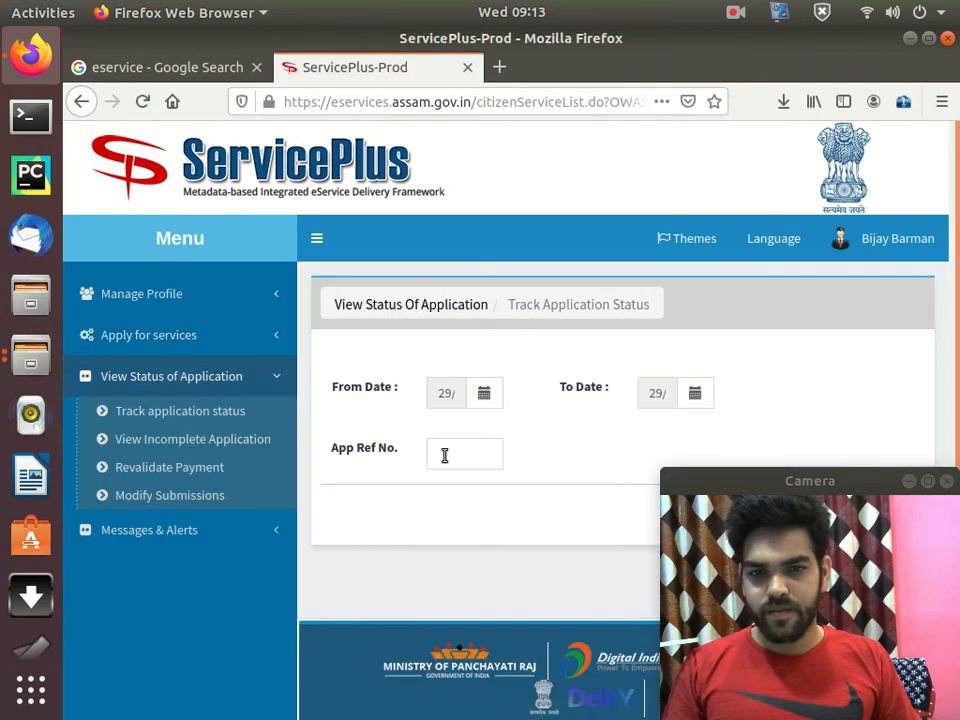
pyautogui.click(196, 337)
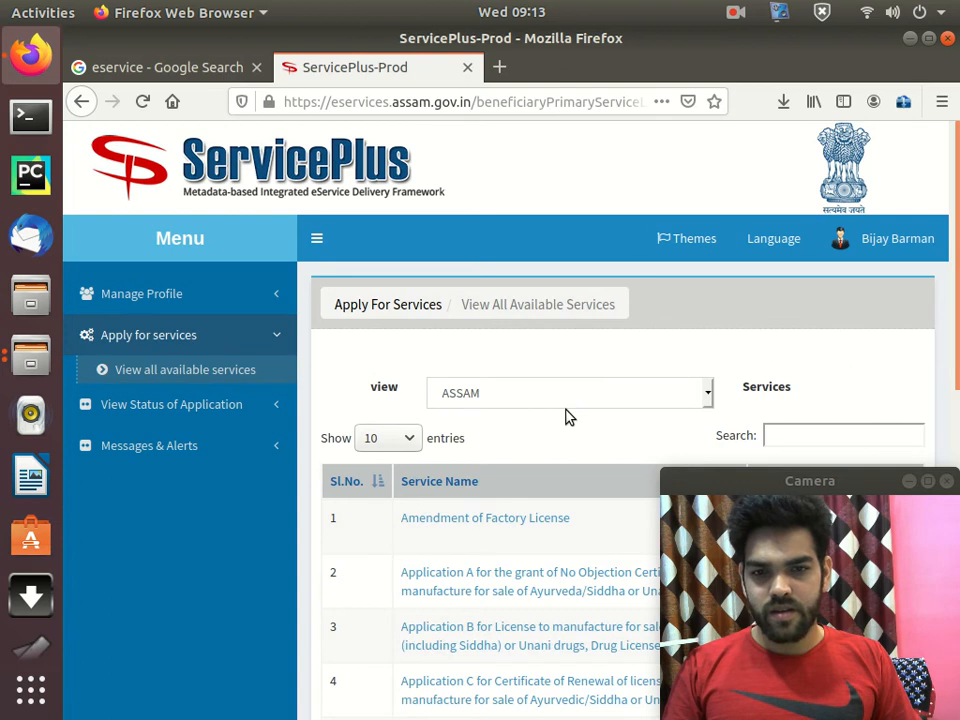
pyautogui.scroll(-4, 565, 415)
pyautogui.scroll(3, 567, 413)
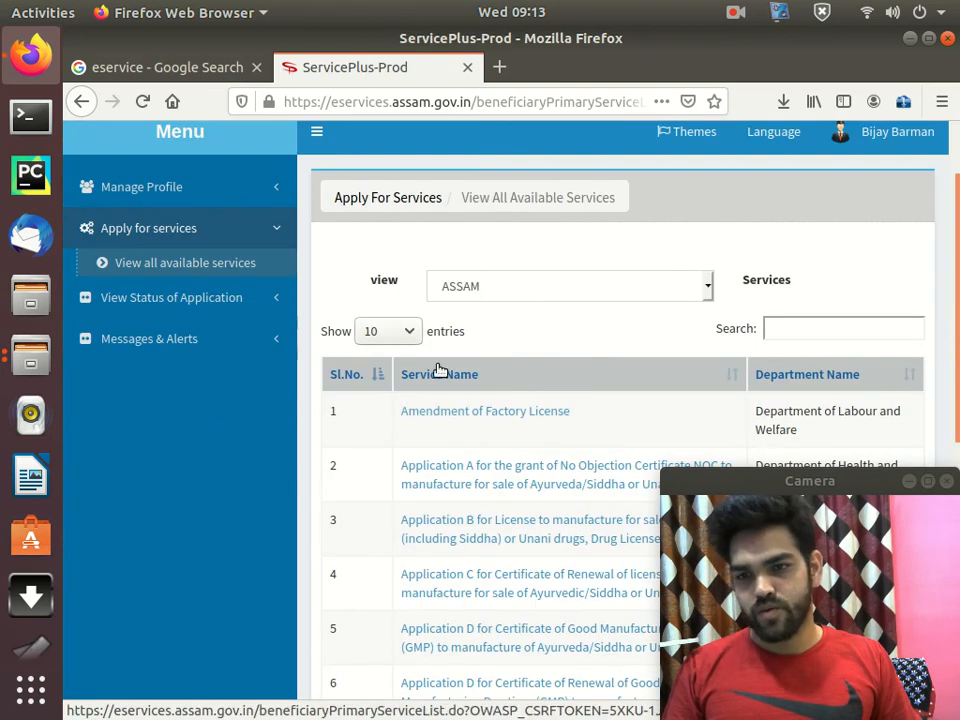
pyautogui.click(144, 300)
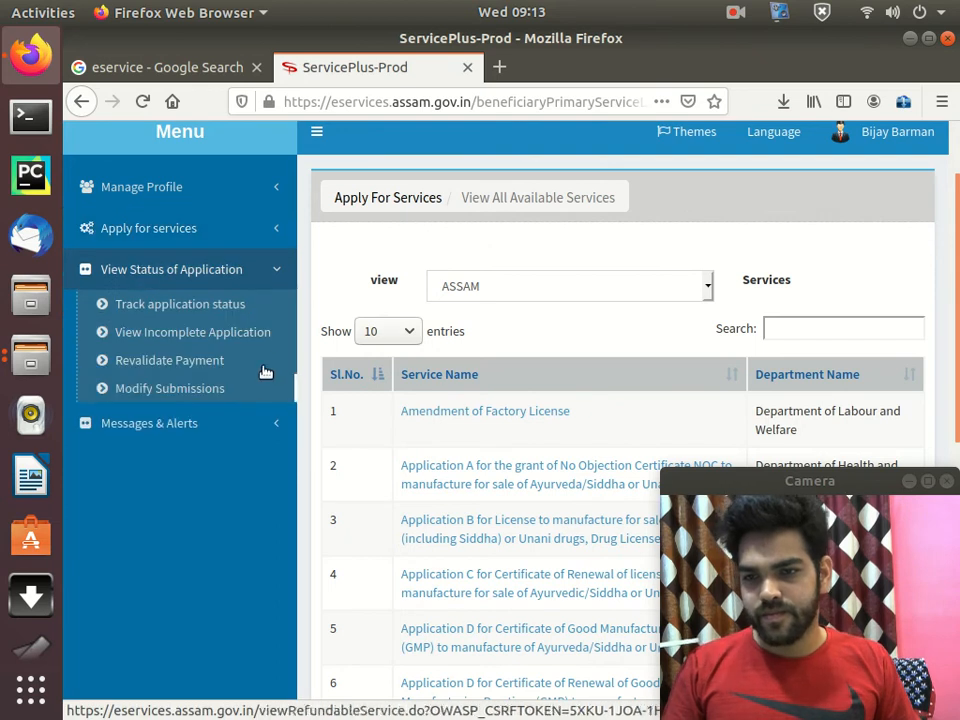
pyautogui.click(232, 340)
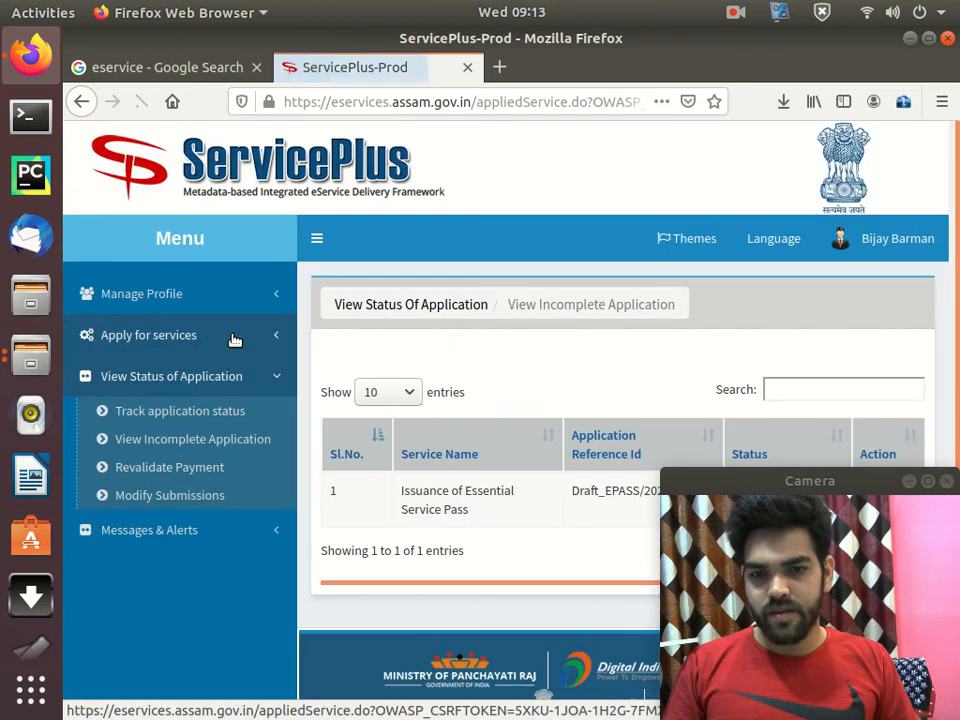
pyautogui.scroll(-2, 615, 430)
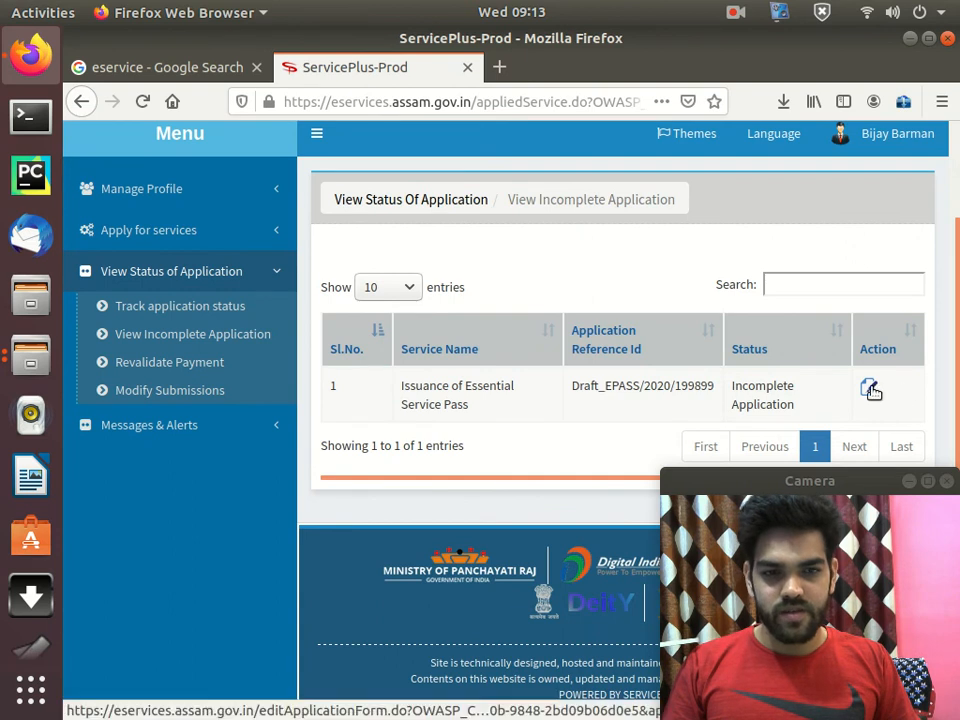
# - Choose BAKSA as the district for submitting the pass application
pyautogui.scroll(-10, 636, 364)
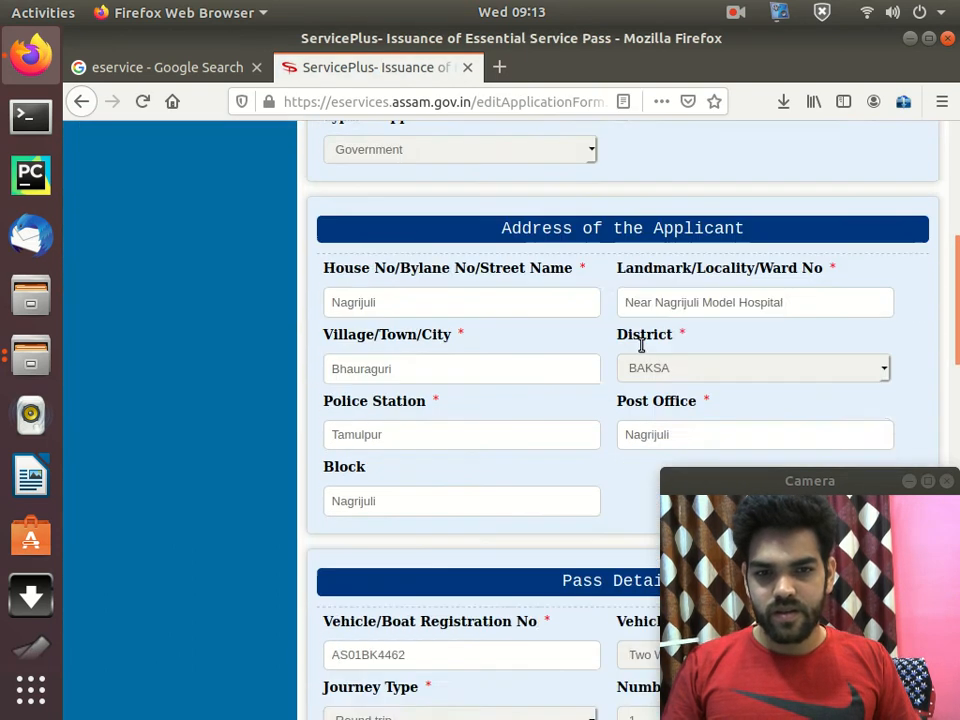
pyautogui.scroll(-14, 632, 320)
pyautogui.scroll(7, 634, 310)
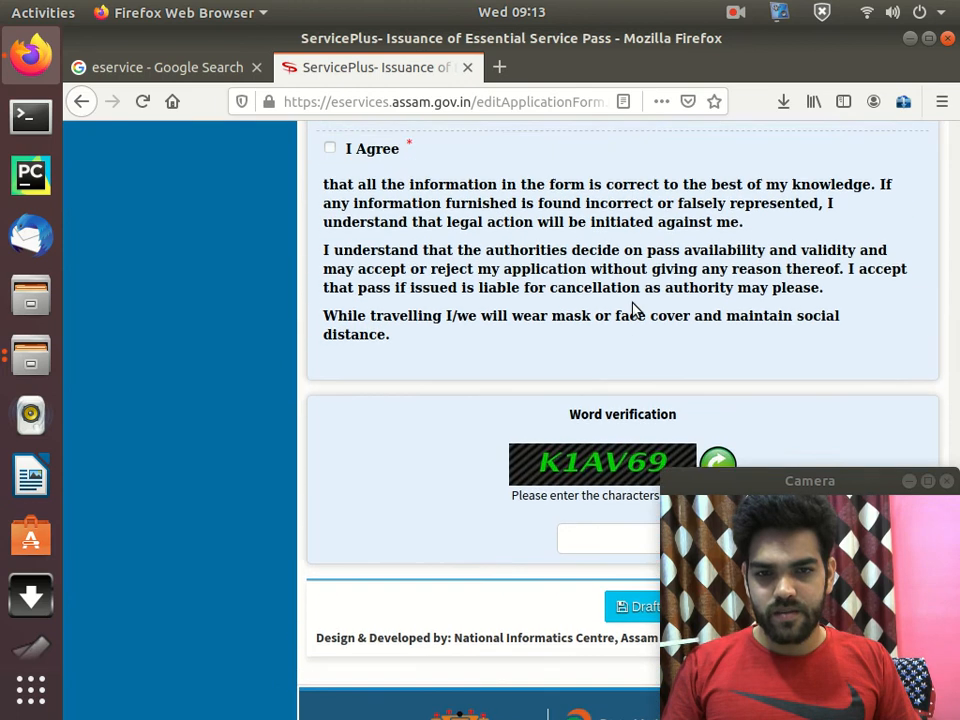
pyautogui.scroll(3, 632, 310)
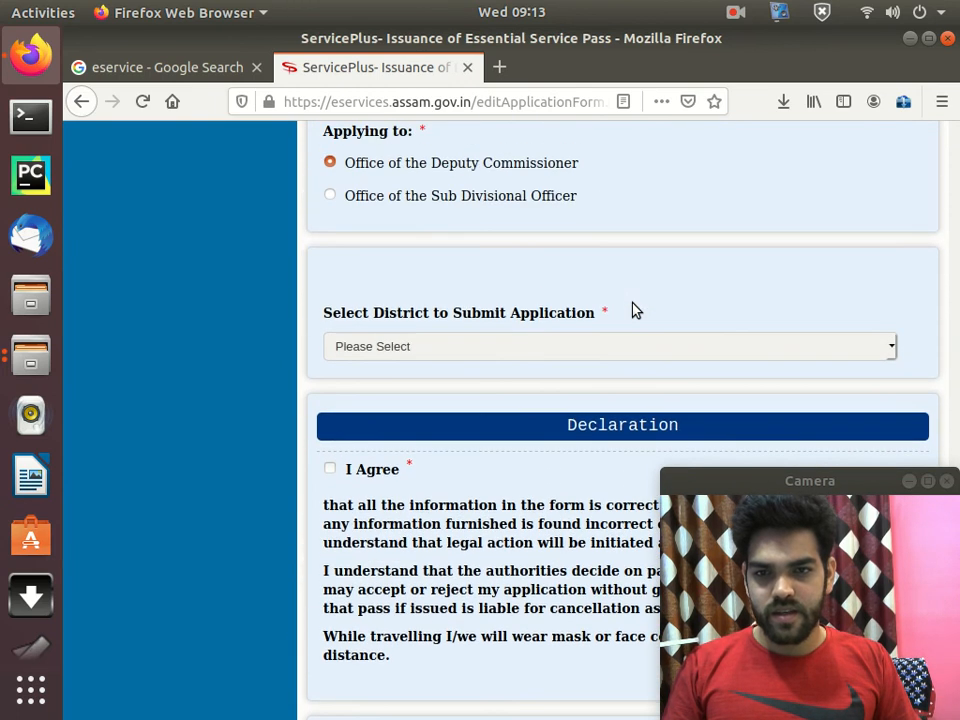
pyautogui.click(521, 348)
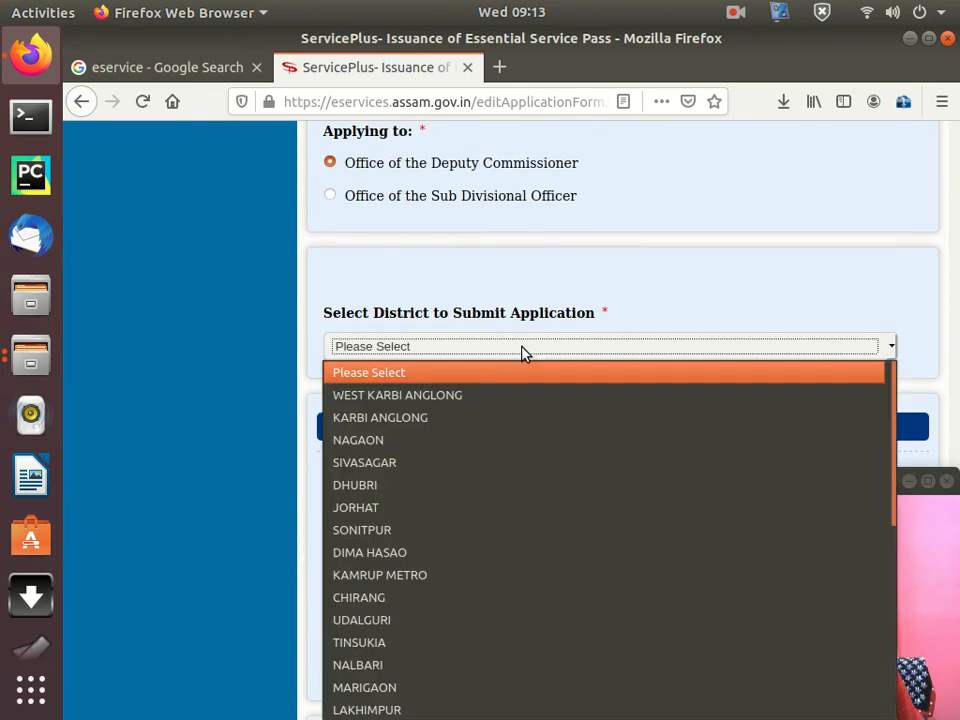
pyautogui.press('m')
pyautogui.press('m')
pyautogui.press('m')
pyautogui.press('m')
pyautogui.press('m')
pyautogui.press('m')
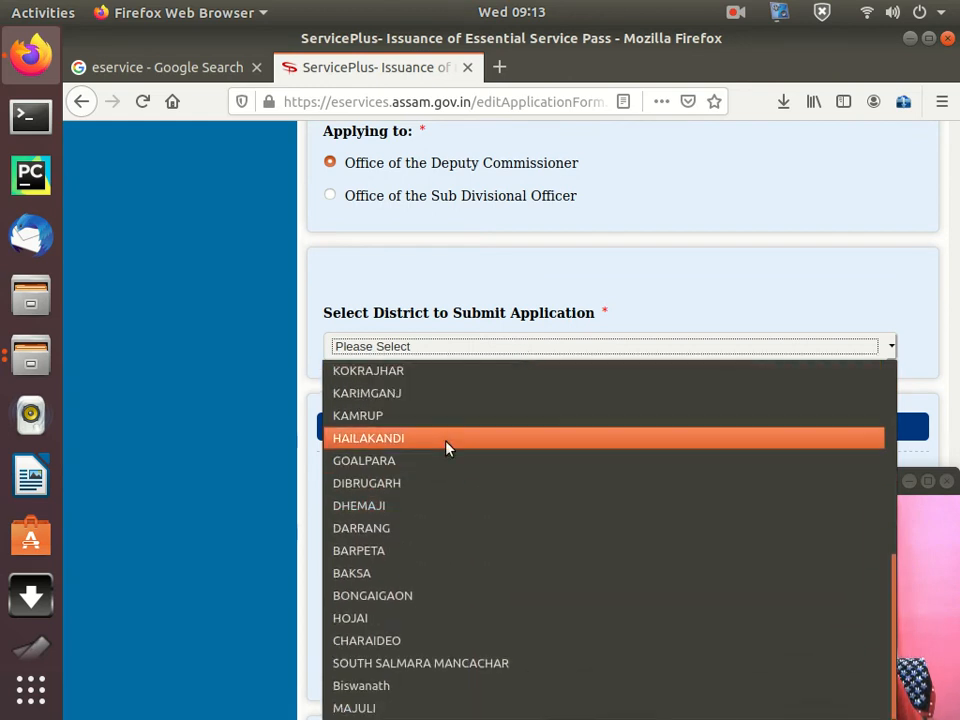
pyautogui.click(628, 280)
pyautogui.click(514, 352)
pyautogui.scroll(-3, 501, 392)
pyautogui.press('b')
pyautogui.press('b')
pyautogui.press('b')
pyautogui.press('b')
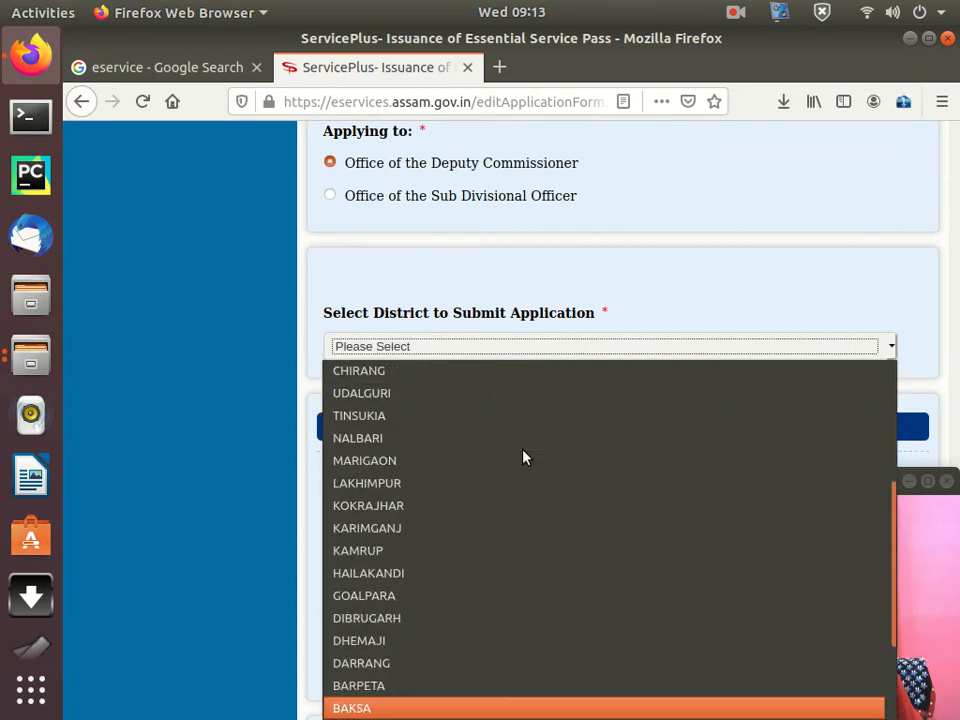
pyautogui.press('b')
pyautogui.press('b')
pyautogui.press('b')
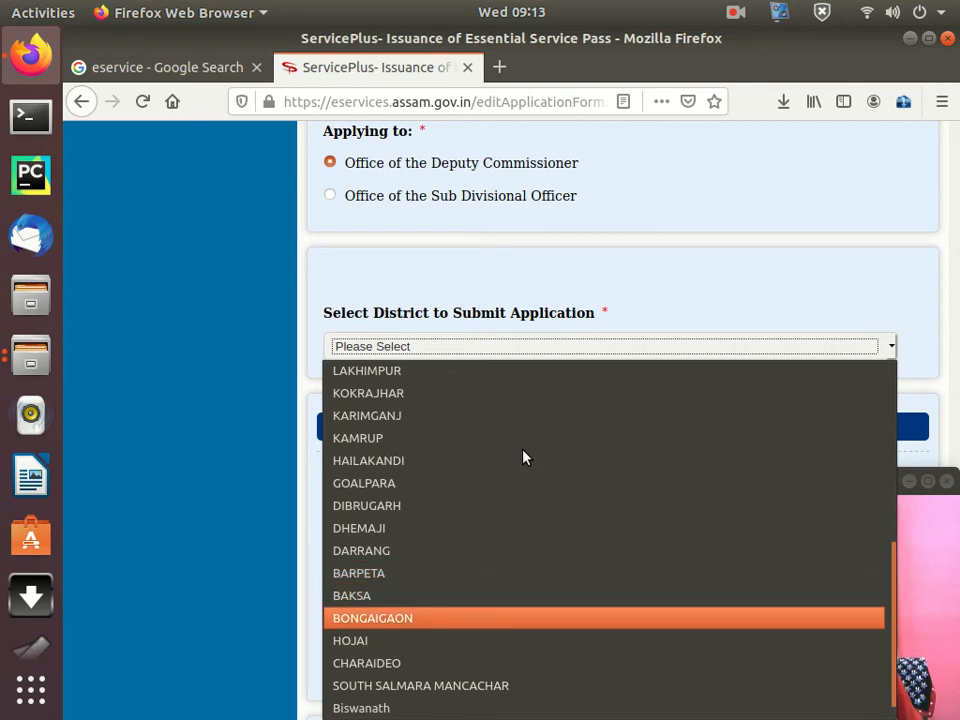
pyautogui.click(456, 596)
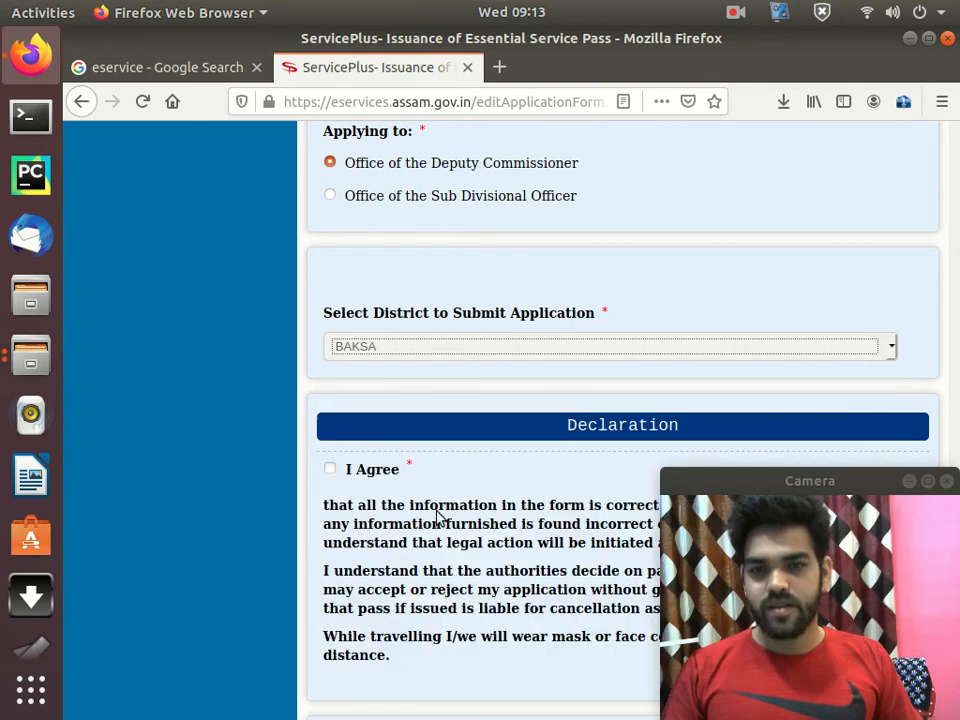
# - Enter the word-verification characters K1AV69
pyautogui.scroll(2, 433, 421)
pyautogui.scroll(3, 421, 364)
pyautogui.scroll(10, 424, 360)
pyautogui.scroll(10, 428, 353)
pyautogui.scroll(-9, 428, 354)
pyautogui.scroll(-15, 435, 340)
pyautogui.click(593, 375)
pyautogui.write('K1A')
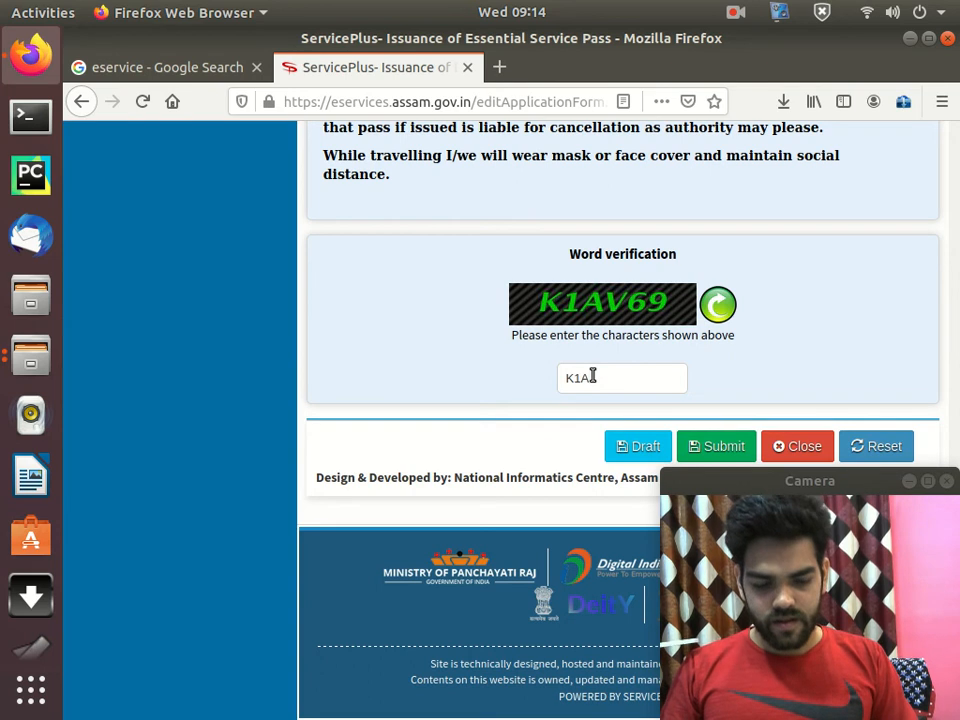
pyautogui.write('V69')
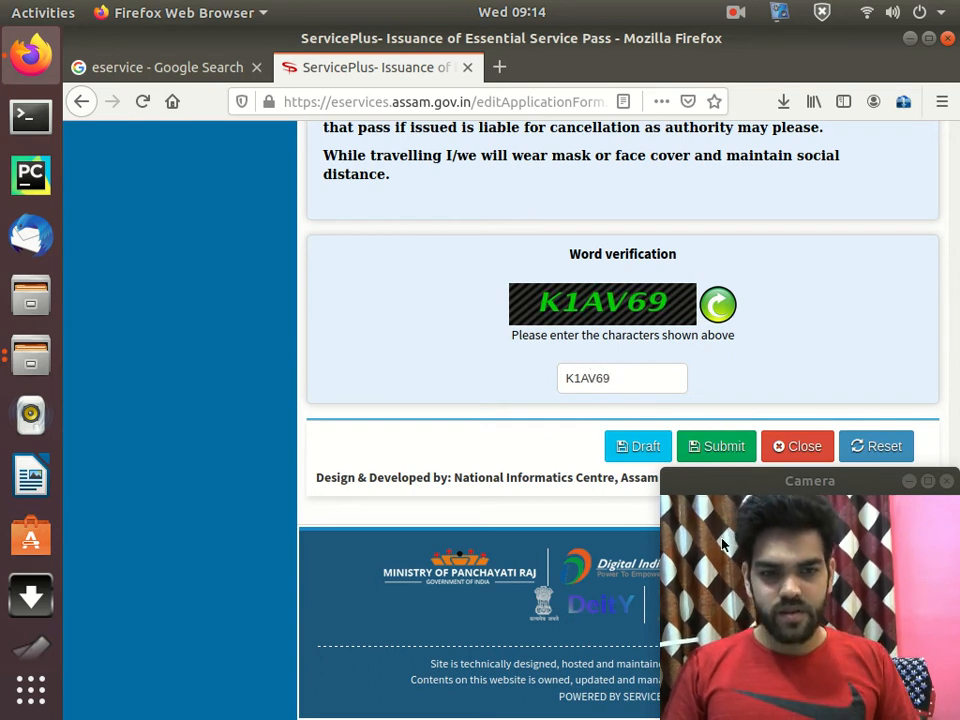
# - Accept the I Agree declaration and submit the pass application
pyautogui.click(712, 450)
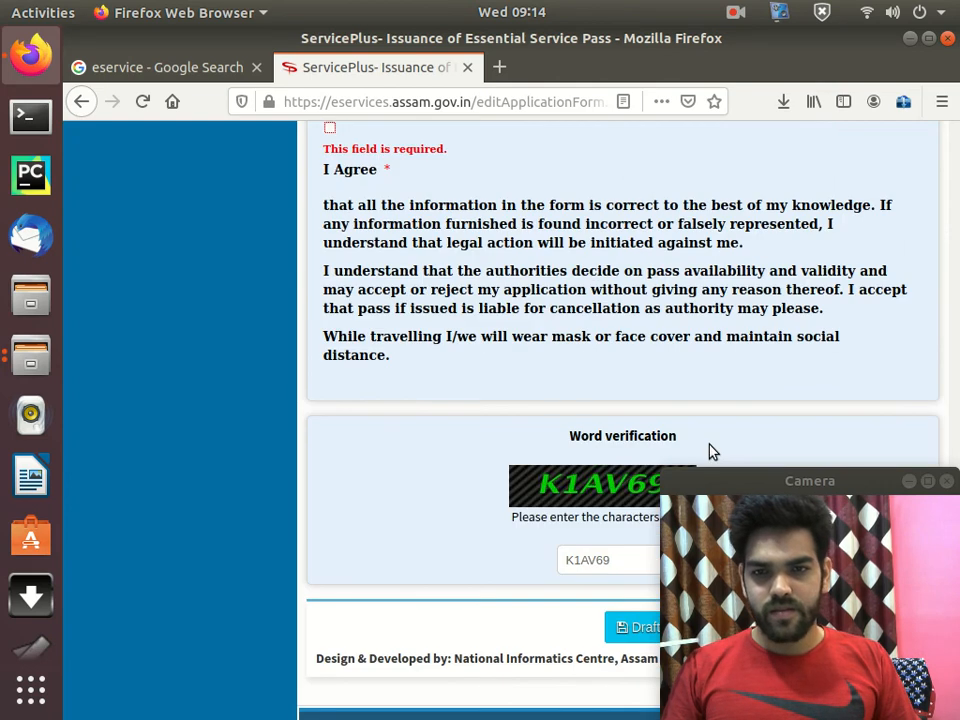
pyautogui.click(329, 133)
pyautogui.scroll(-3, 551, 304)
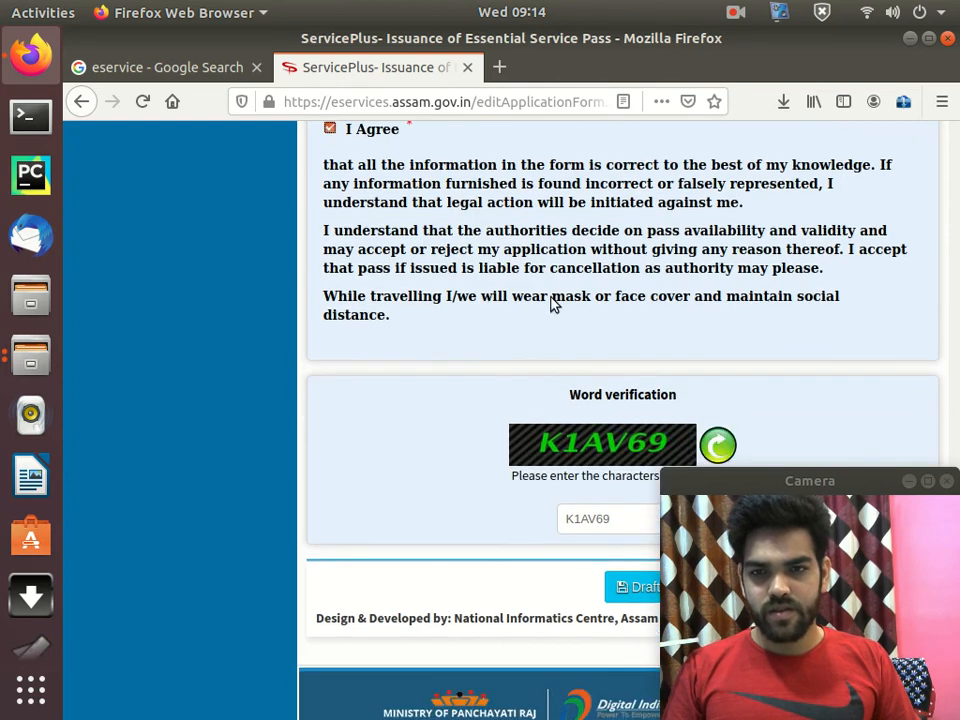
pyautogui.click(718, 450)
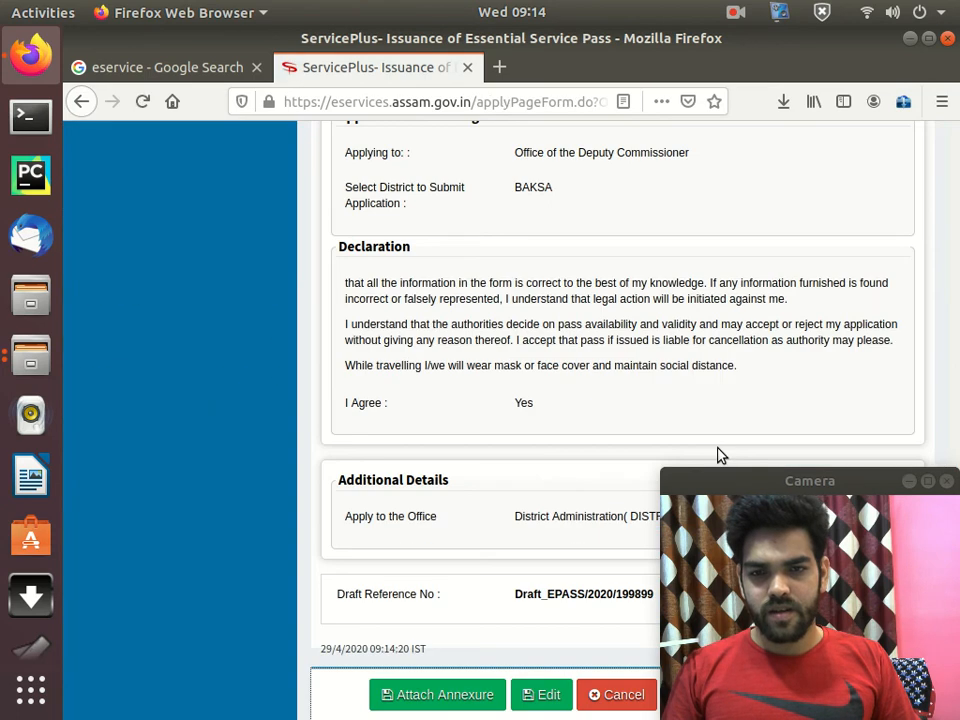
# - Select the Draft Reference No on the application preview
pyautogui.scroll(-4, 567, 456)
pyautogui.moveTo(538, 366); pyautogui.dragTo(720, 390)
pyautogui.scroll(15, 654, 345)
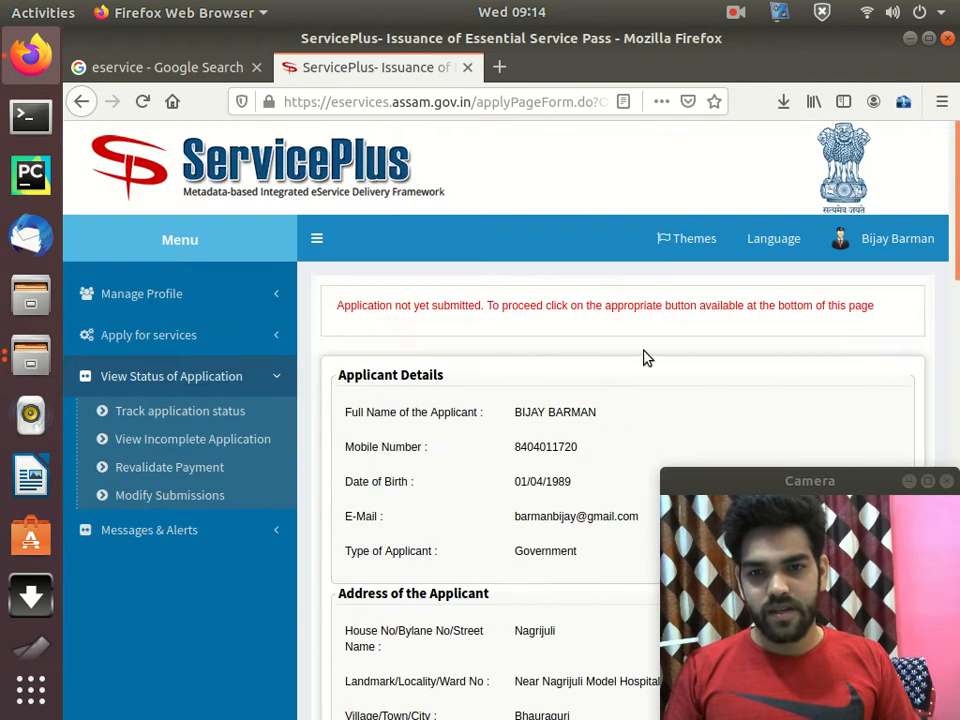
pyautogui.scroll(-15, 648, 380)
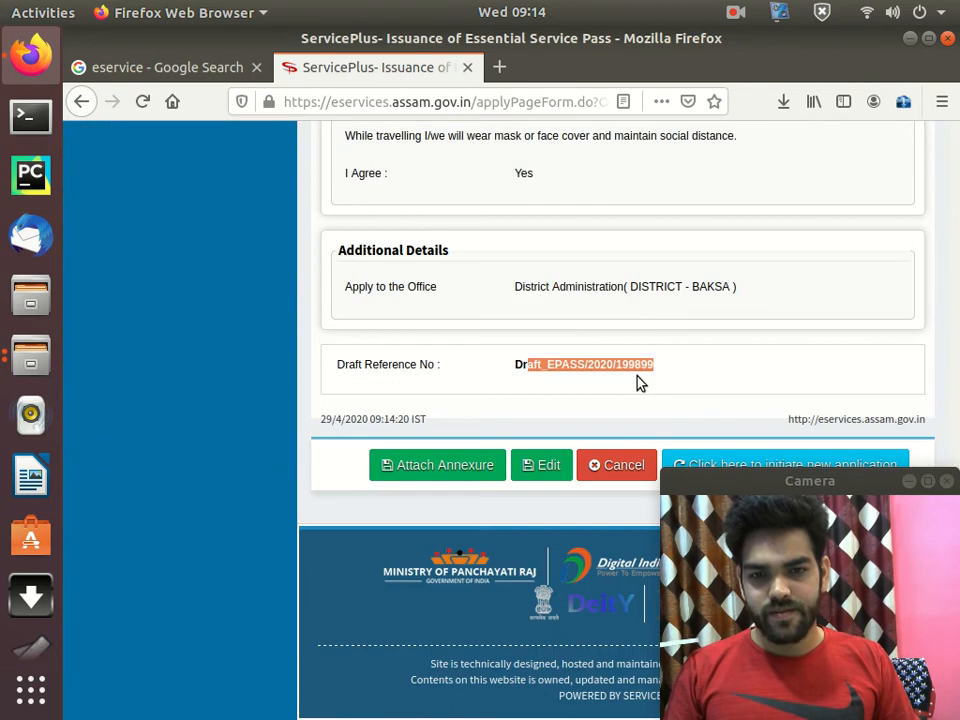
pyautogui.scroll(15, 640, 383)
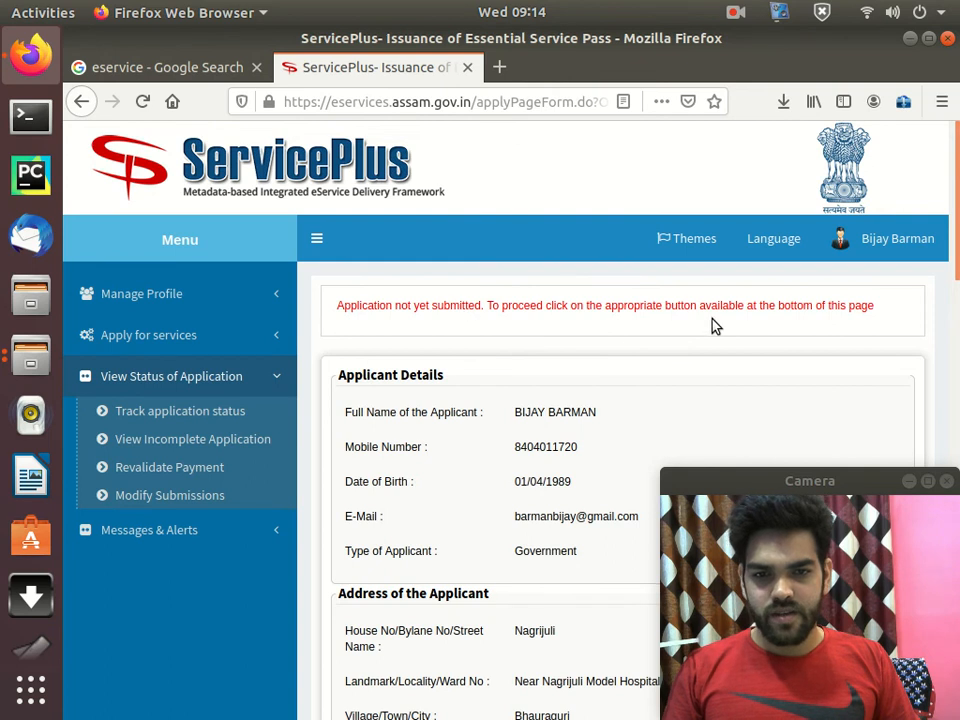
pyautogui.scroll(-15, 711, 326)
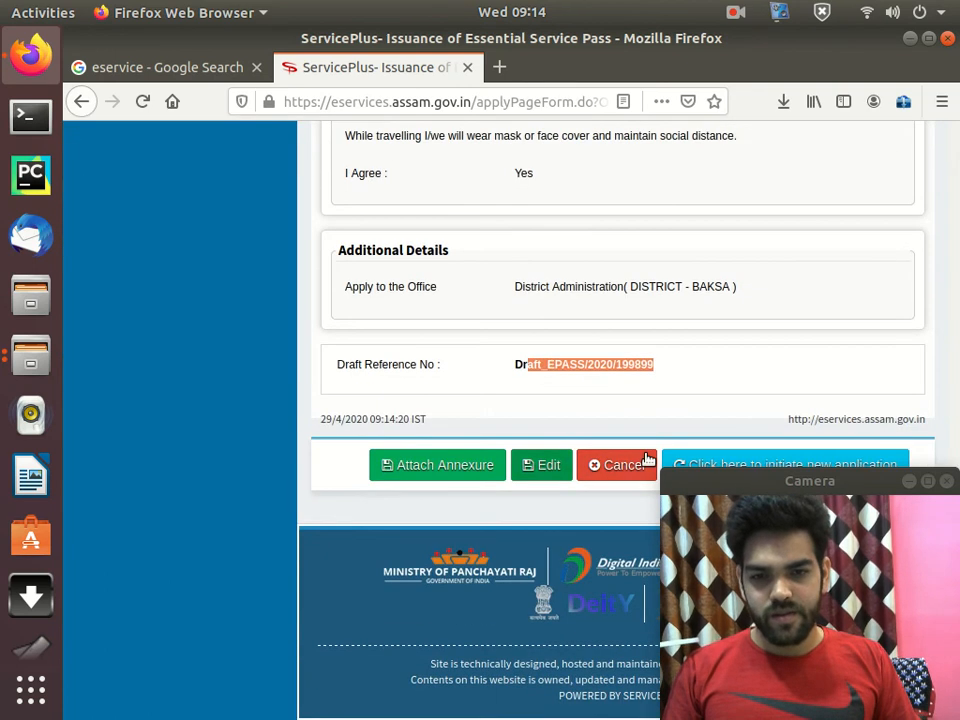
pyautogui.moveTo(767, 480)
pyautogui.mouseDown()
pyautogui.moveTo(765, 512)
pyautogui.moveTo(765, 463)
pyautogui.moveTo(760, 481)
pyautogui.mouseUp()
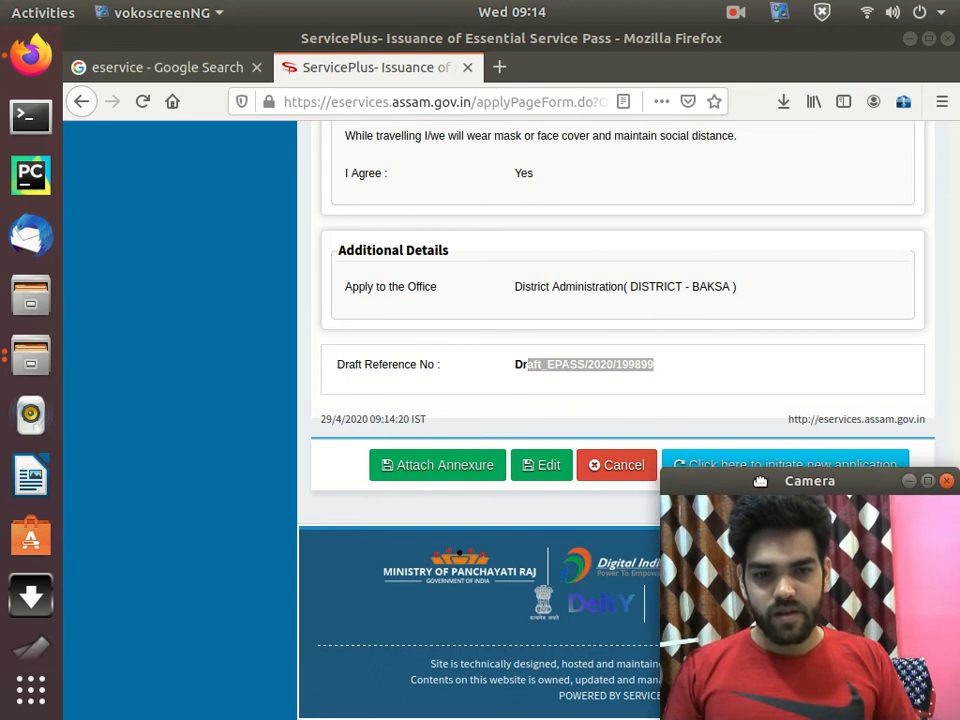
# - Attach PAN.JPG from All Data > PAN AADHAR > My pan Aadhar as Copy of PAN Card
pyautogui.click(422, 465)
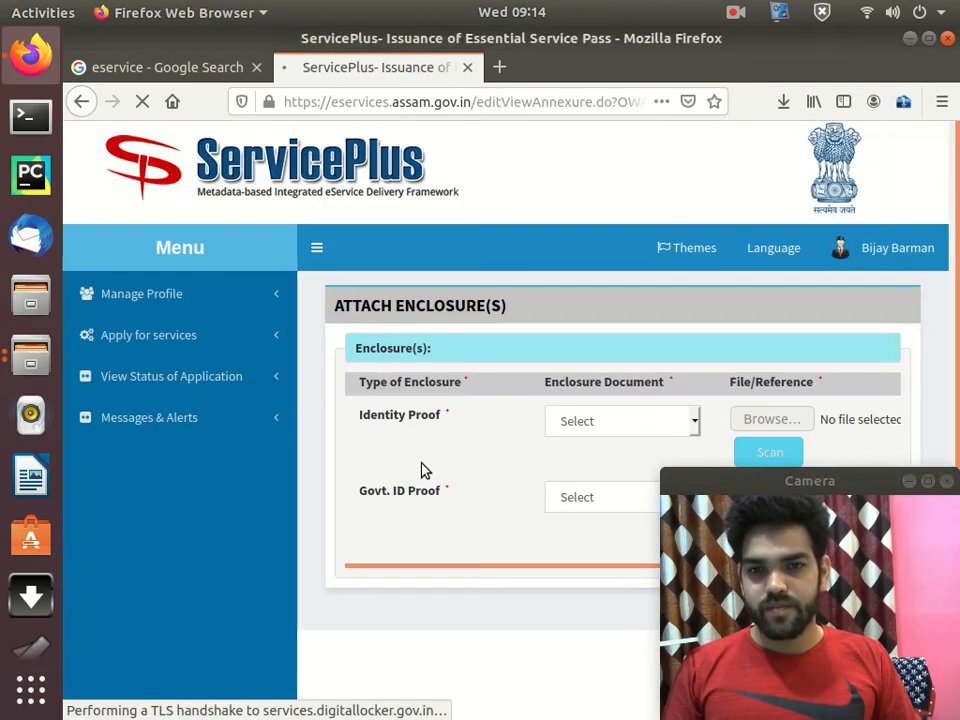
pyautogui.click(576, 388)
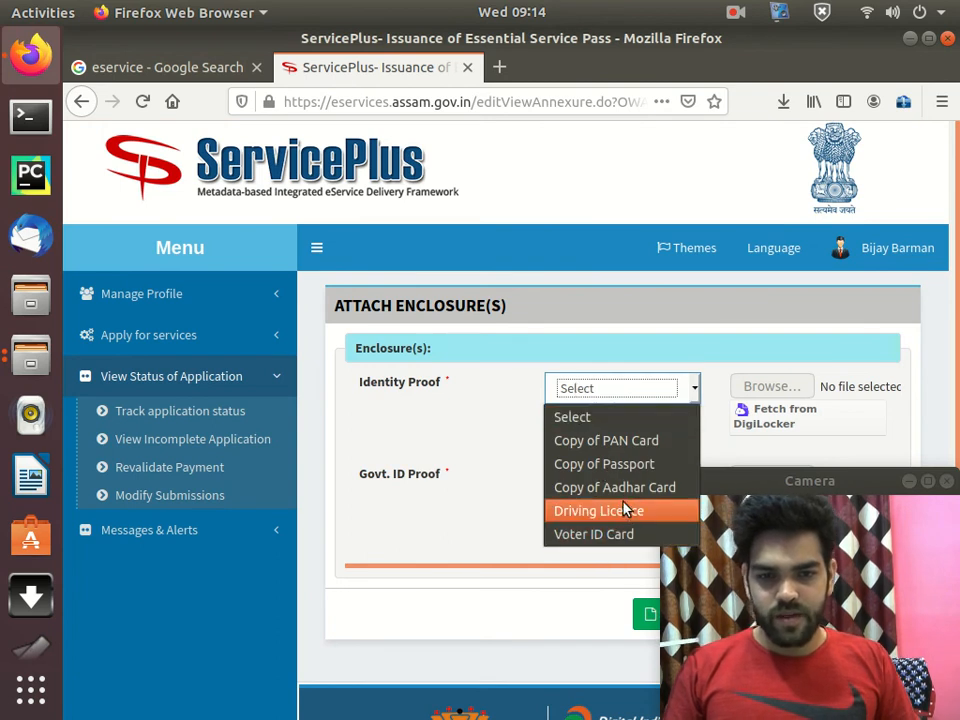
pyautogui.click(622, 441)
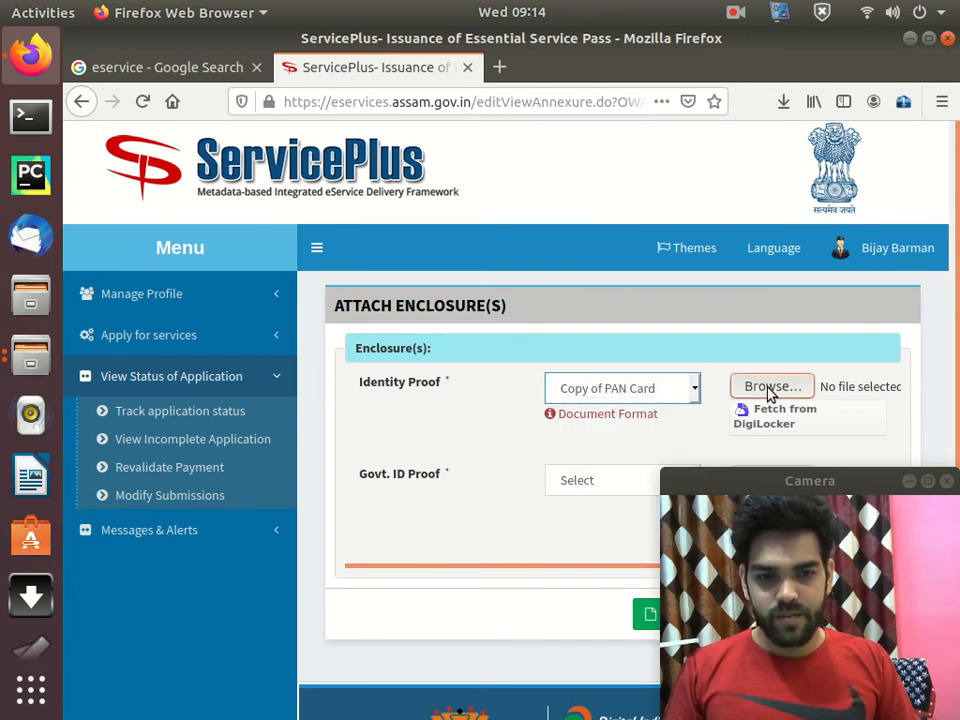
pyautogui.click(770, 388)
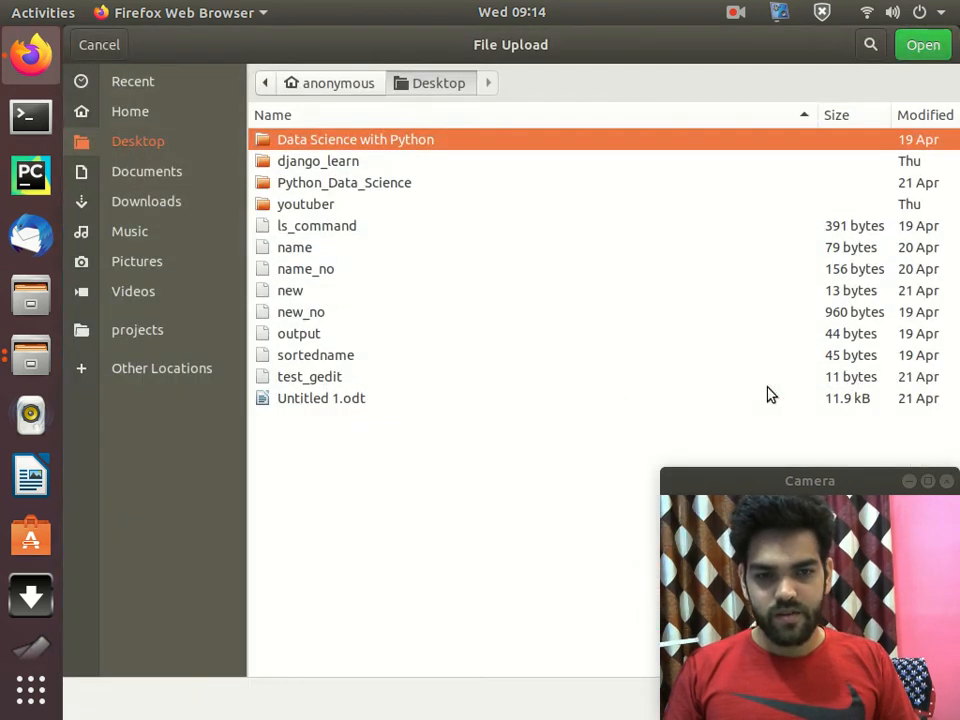
pyautogui.click(171, 368)
pyautogui.click(336, 285)
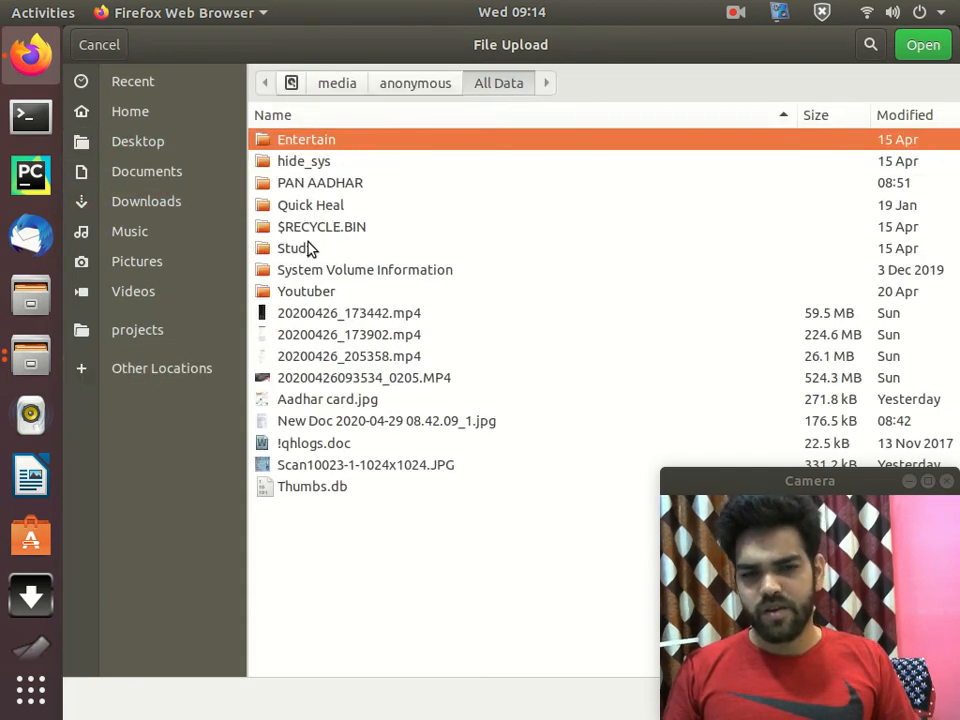
pyautogui.doubleClick(313, 188)
pyautogui.doubleClick(304, 147)
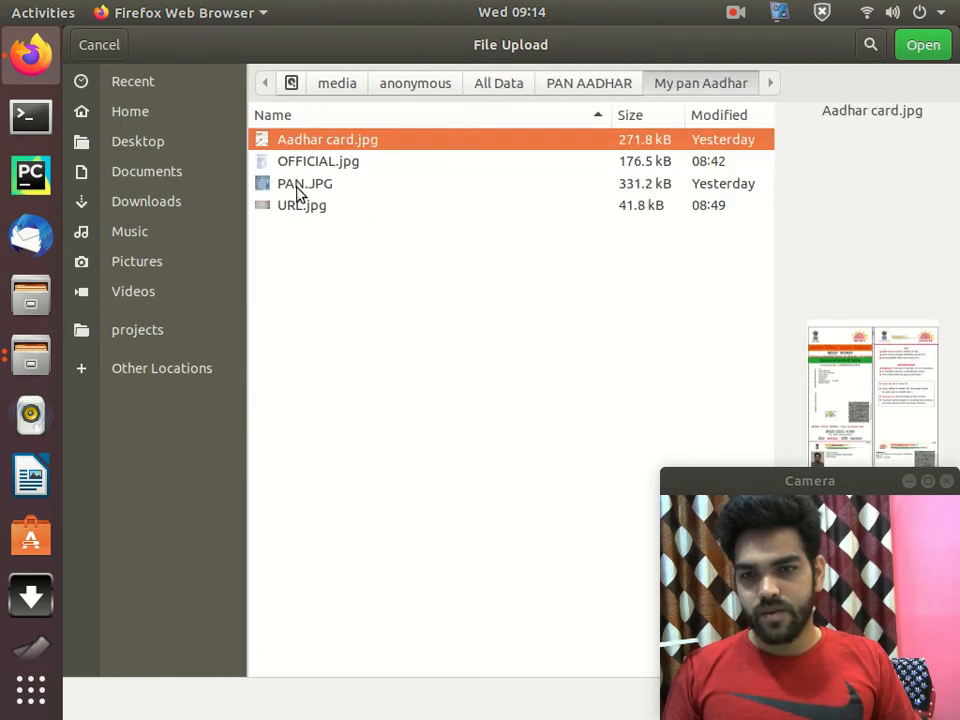
pyautogui.doubleClick(300, 186)
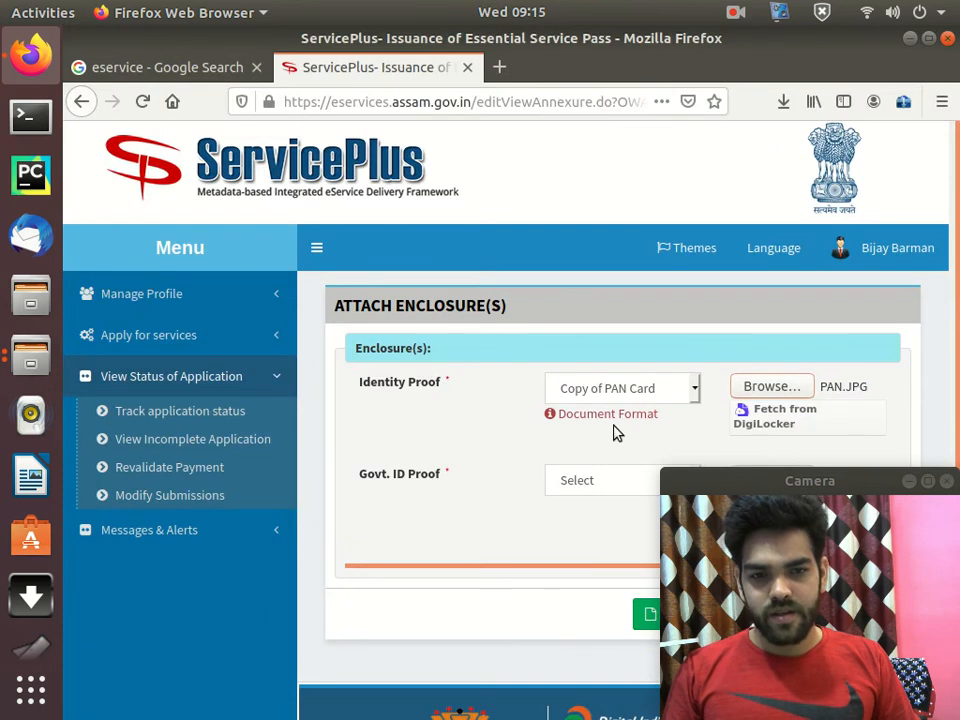
# - Reopen the identity proof file picker in My pan Aadhar and bring up the file manager
pyautogui.scroll(-1, 617, 432)
pyautogui.moveTo(644, 374)
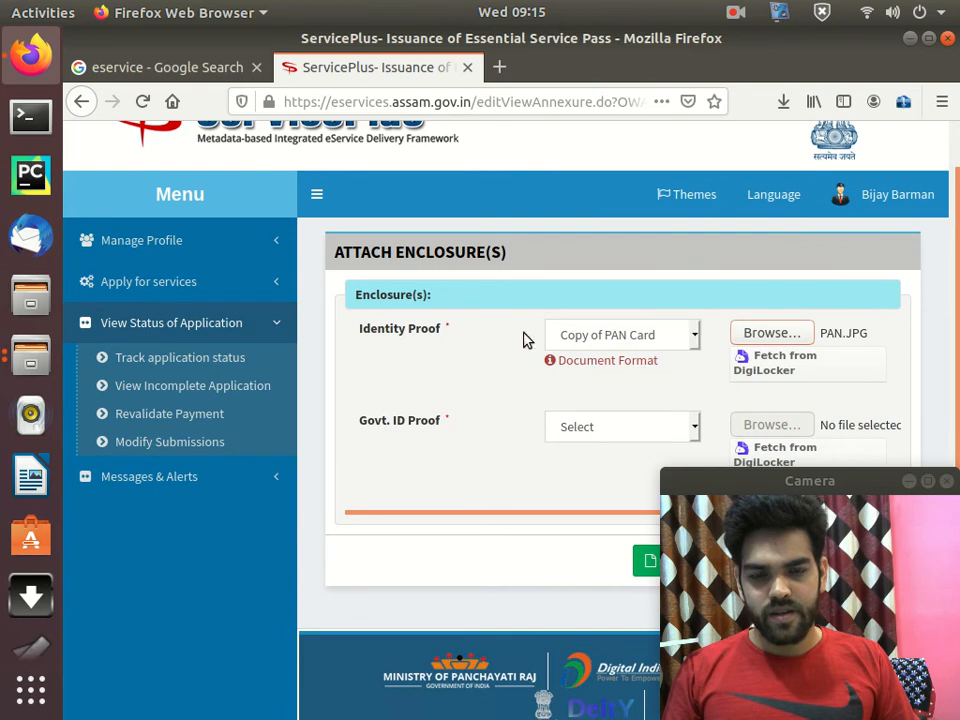
pyautogui.click(629, 332)
pyautogui.click(762, 335)
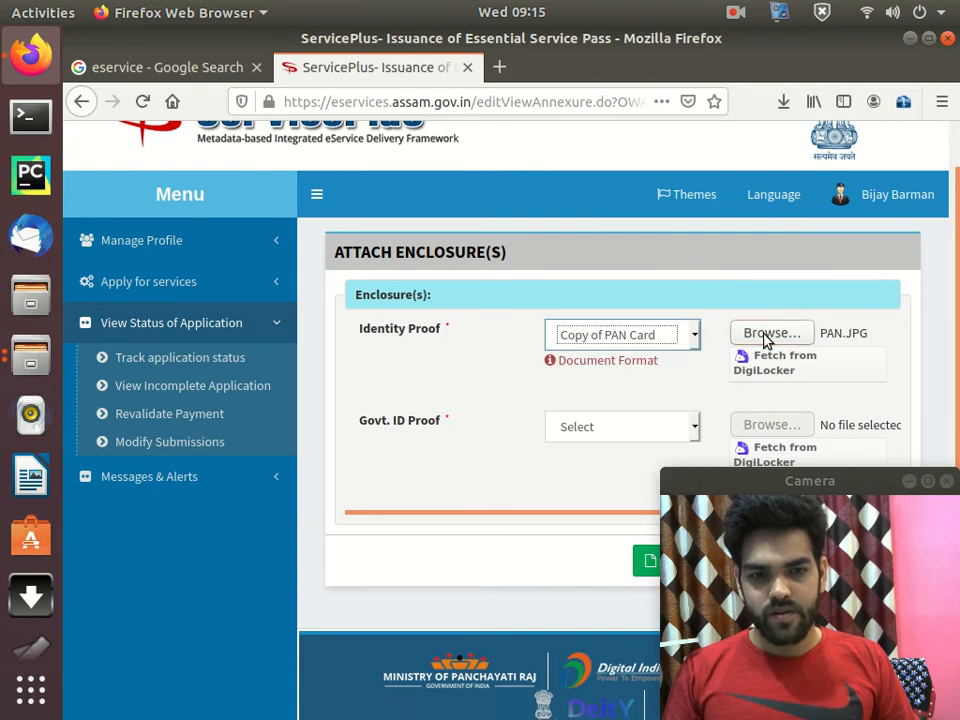
pyautogui.click(761, 335)
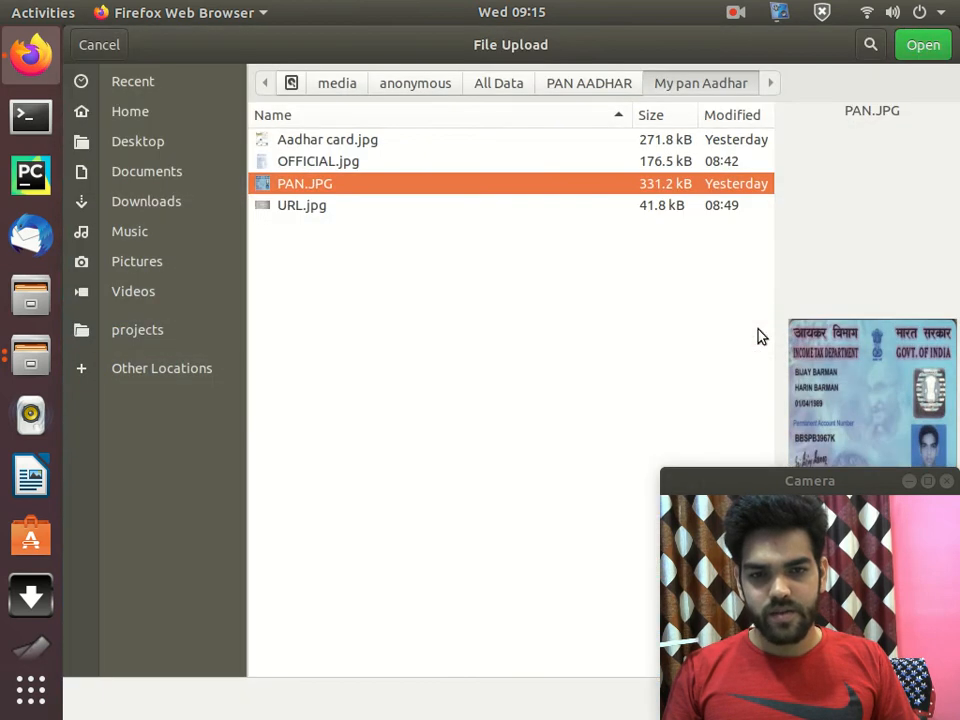
pyautogui.rightClick(336, 190)
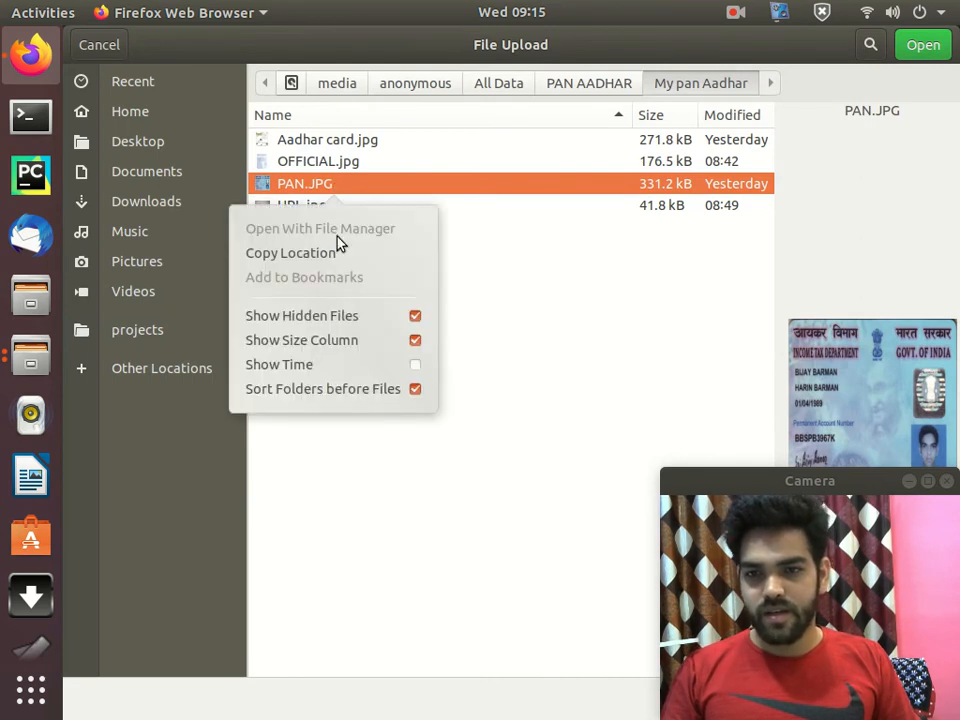
pyautogui.click(333, 467)
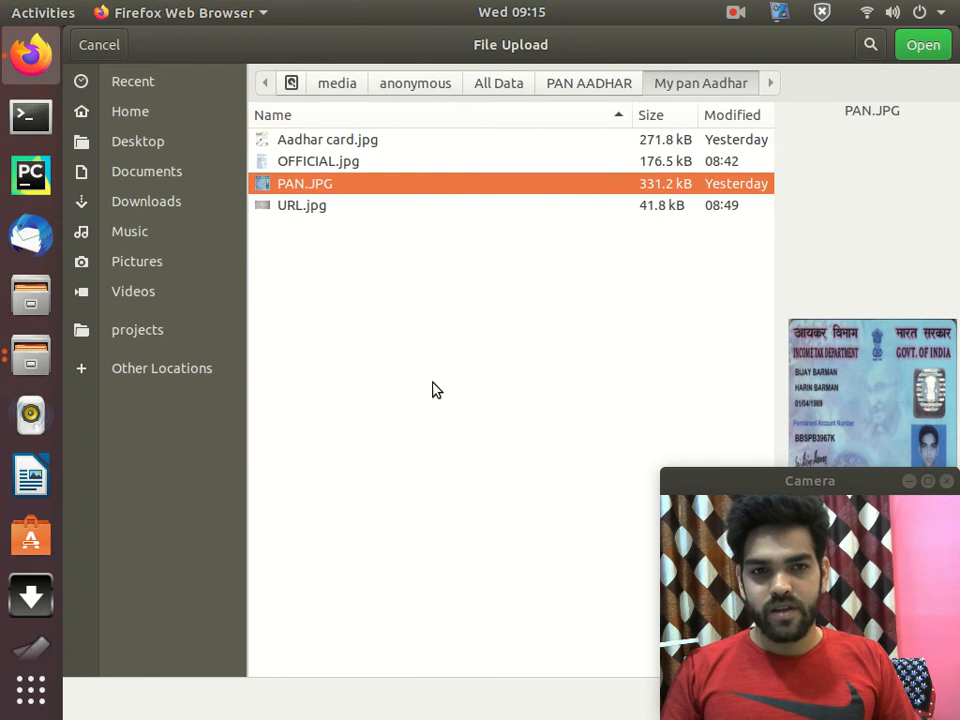
pyautogui.click(36, 368)
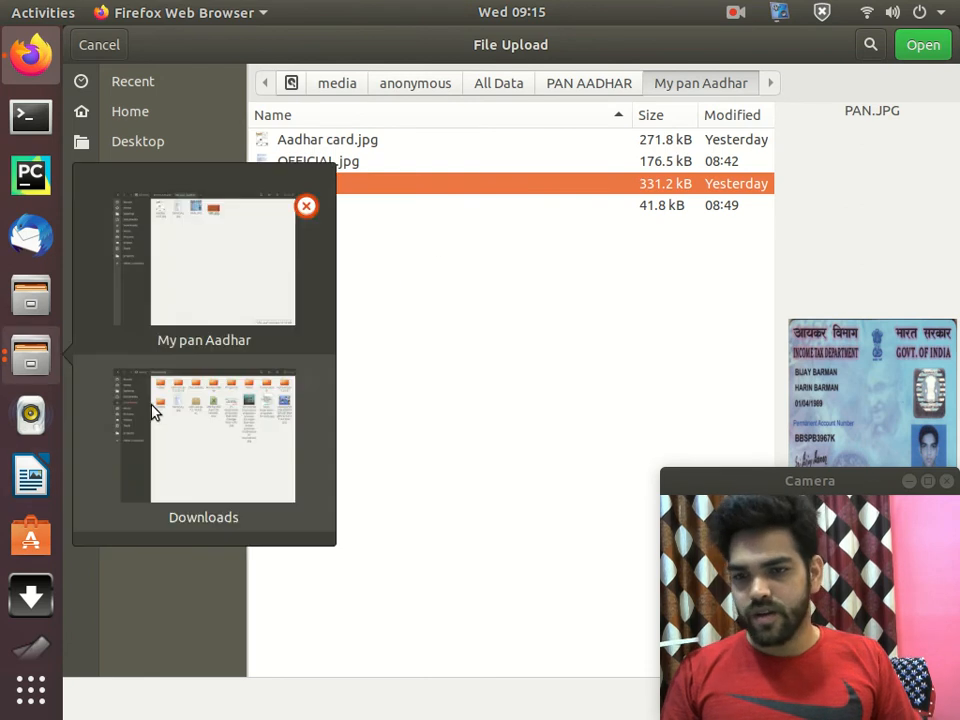
# - In Files, open All Data > PAN AADHAR > My pan Aadhar and rename PAN.JPG to PAN.jpg
pyautogui.click(257, 450)
pyautogui.click(40, 362)
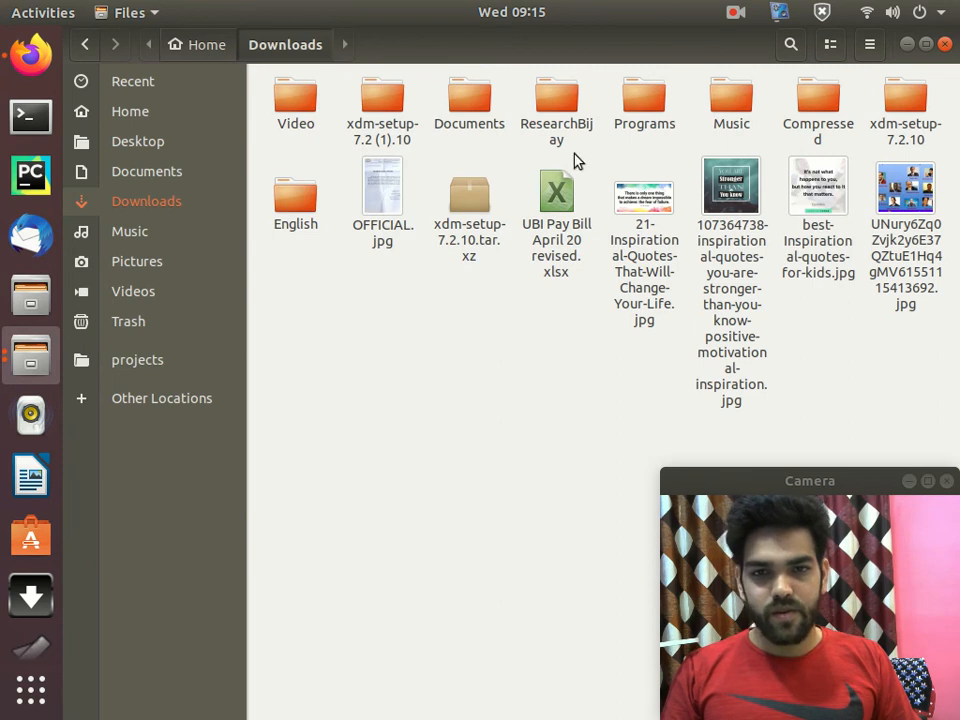
pyautogui.click(184, 406)
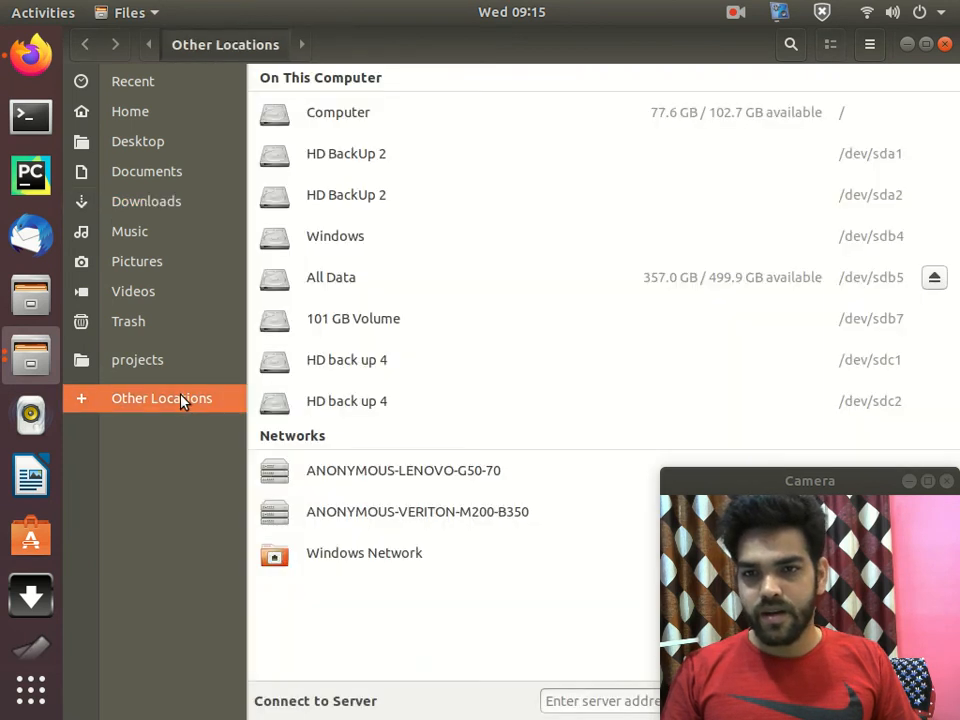
pyautogui.click(372, 280)
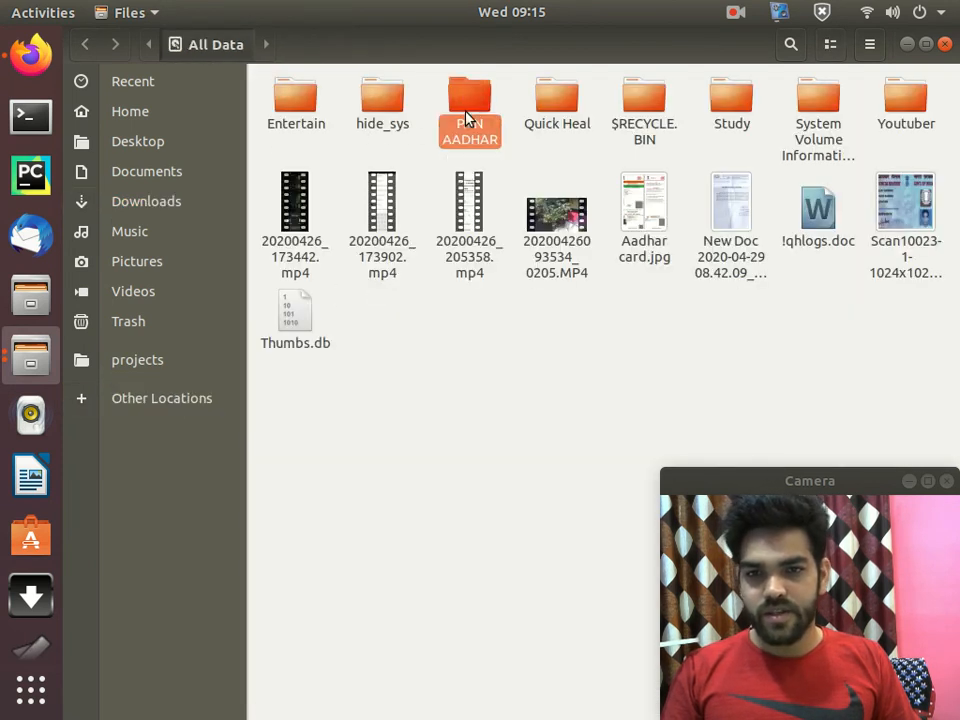
pyautogui.doubleClick(467, 120)
pyautogui.doubleClick(301, 128)
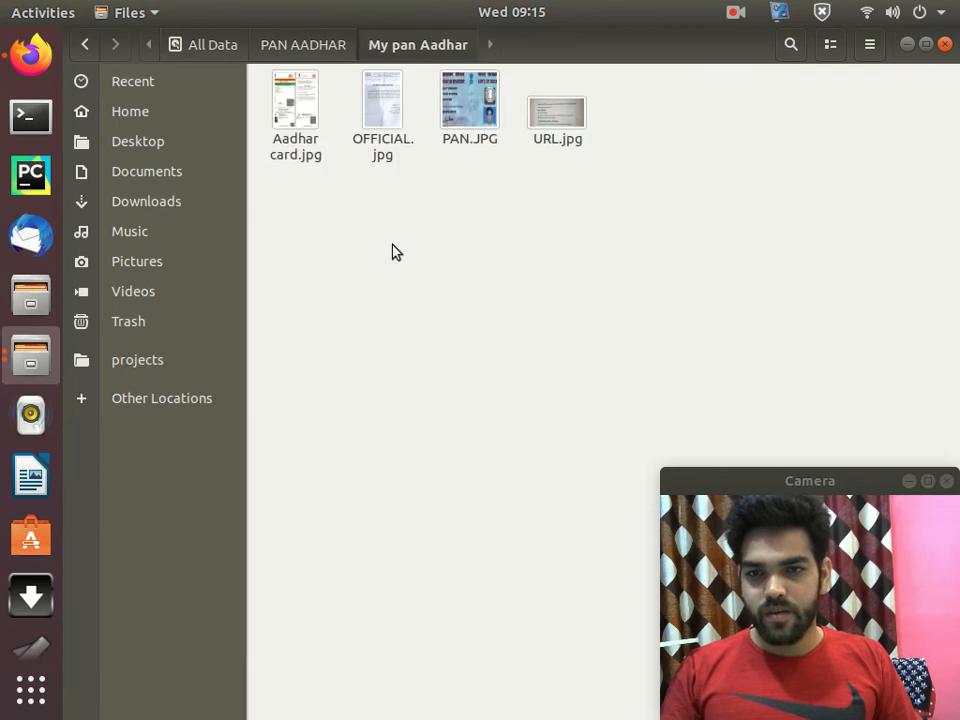
pyautogui.click(491, 120)
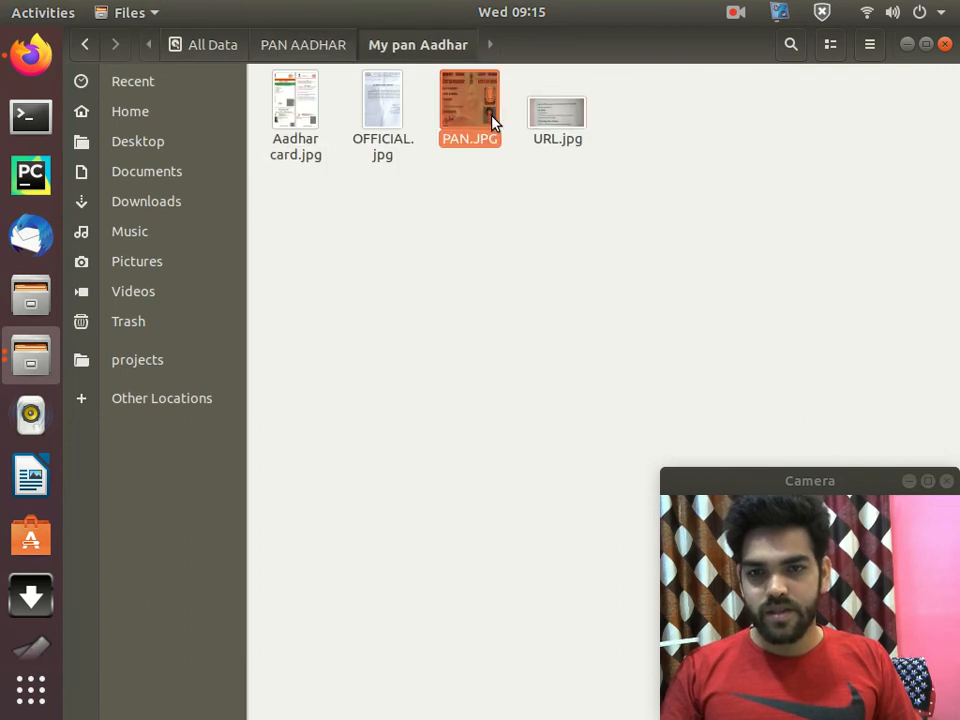
pyautogui.press('F2')
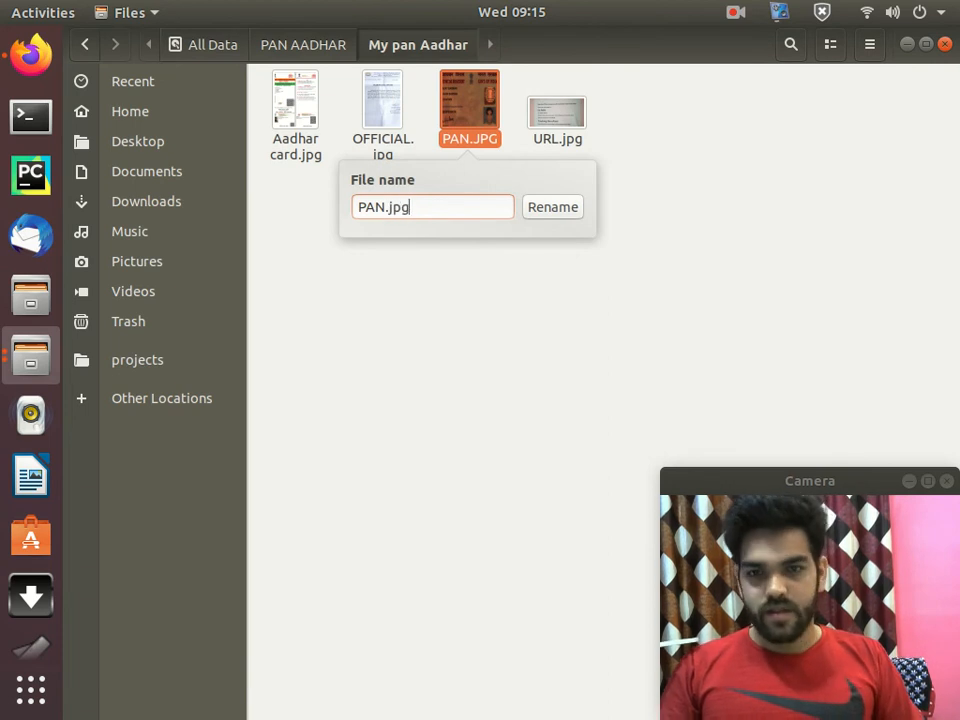
pyautogui.press('Escape')
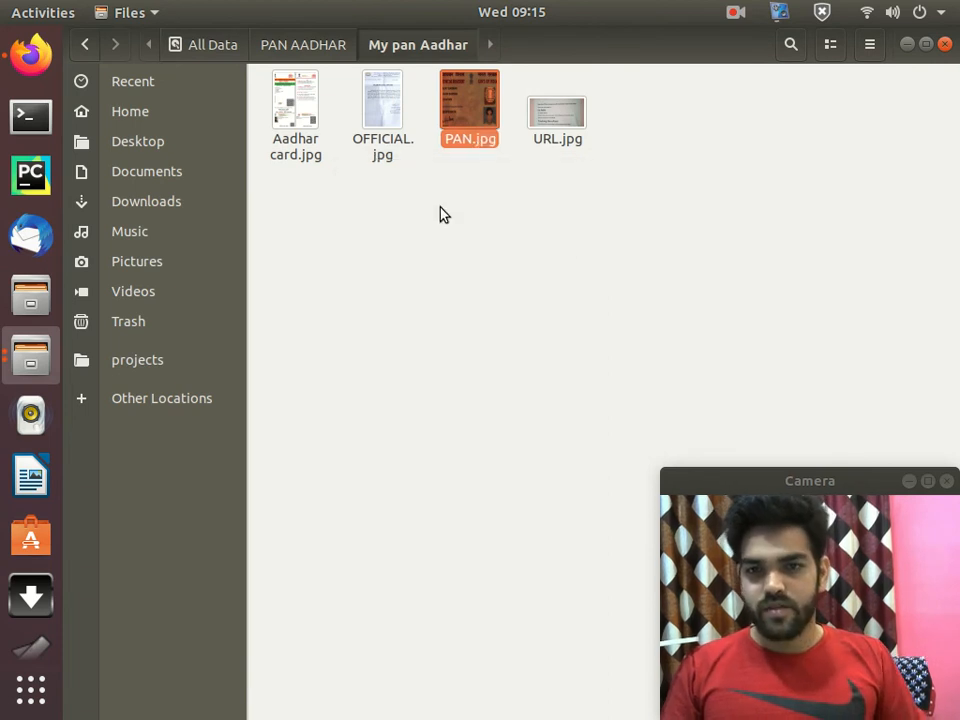
pyautogui.click(30, 62)
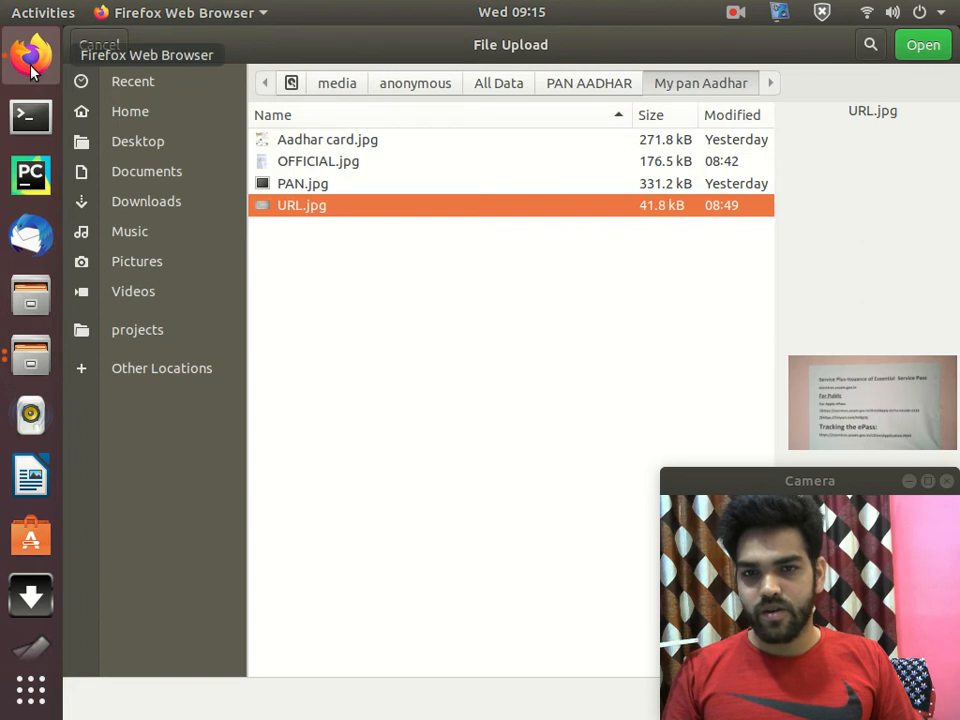
# - Upload the renamed PAN.jpg as the Copy of PAN Card identity proof
pyautogui.click(336, 183)
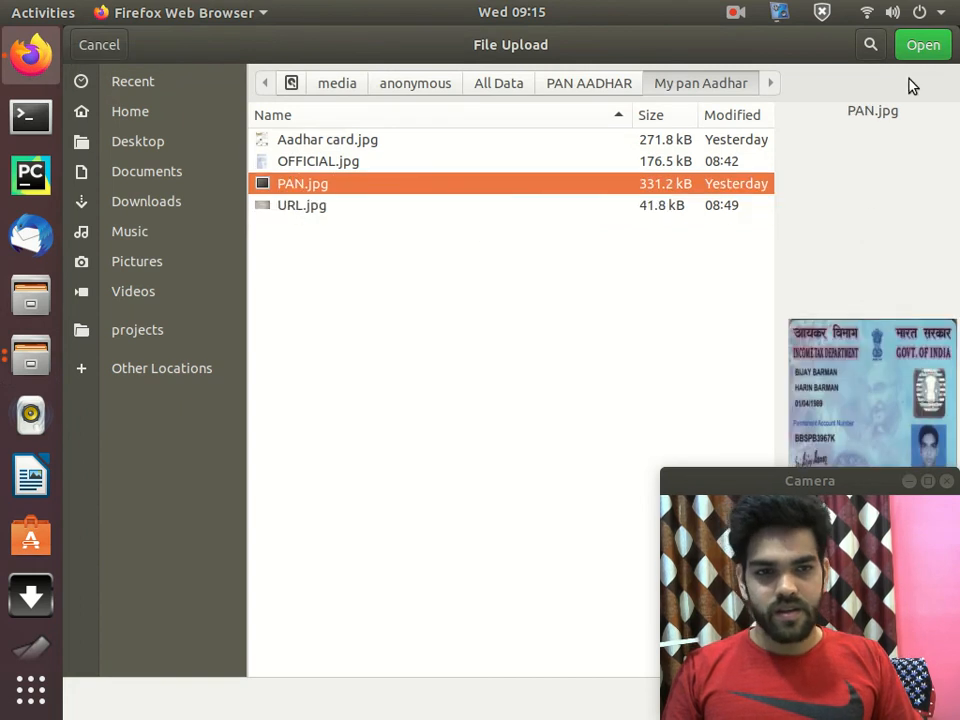
pyautogui.click(922, 45)
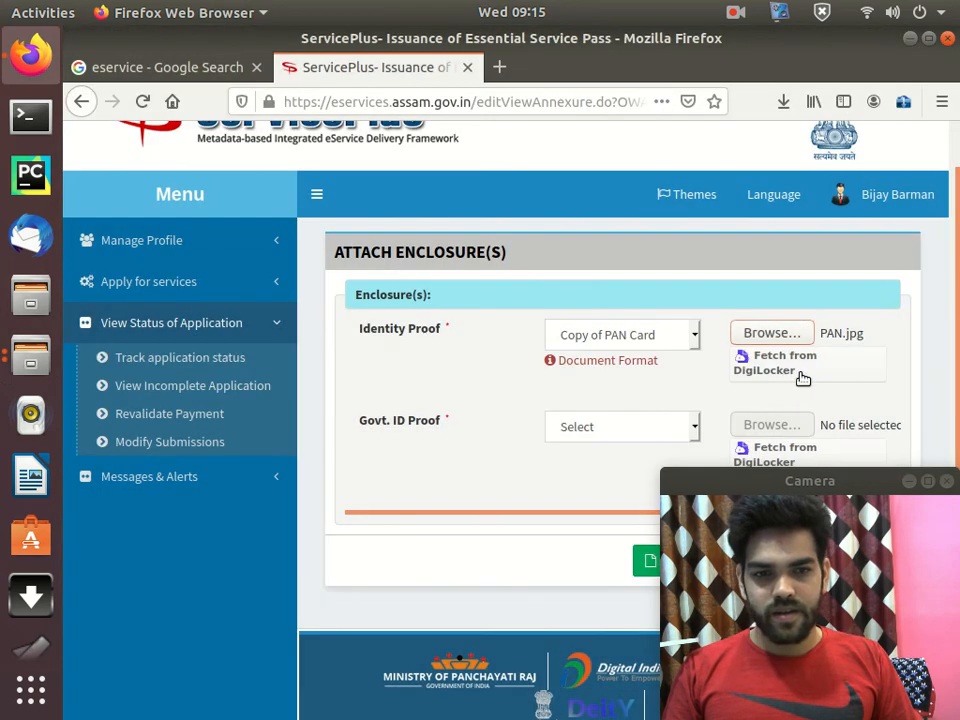
pyautogui.scroll(-1, 574, 409)
pyautogui.moveTo(592, 305)
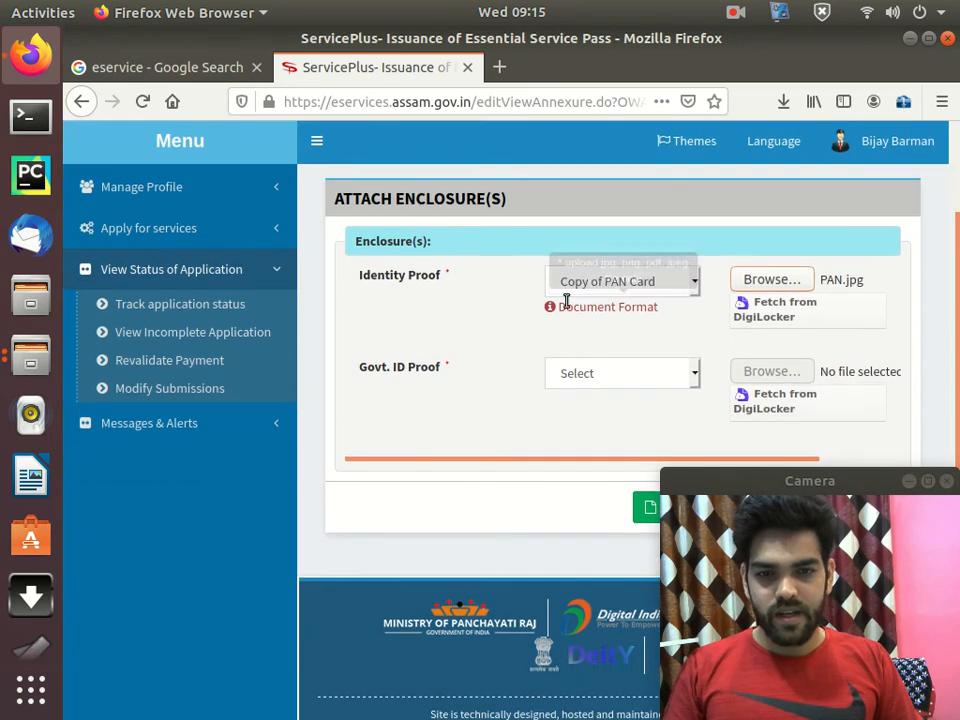
# - Choose 'Govt. ID proof for govt. duty' and attach OFFICIAL.jpg from Downloads
pyautogui.scroll(-1, 650, 400)
pyautogui.click(617, 323)
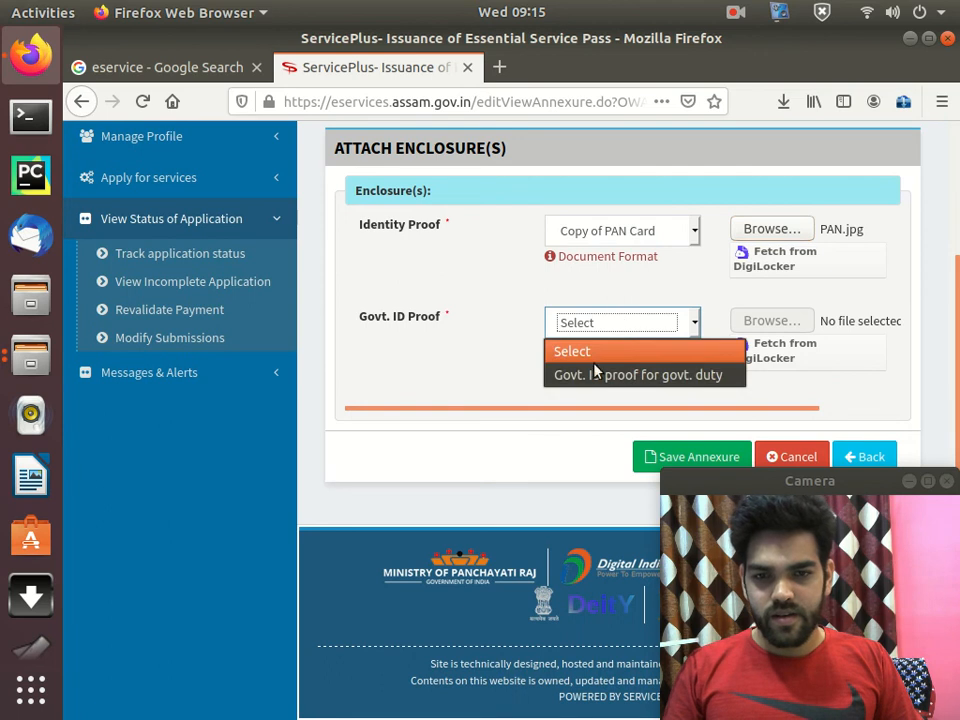
pyautogui.click(676, 376)
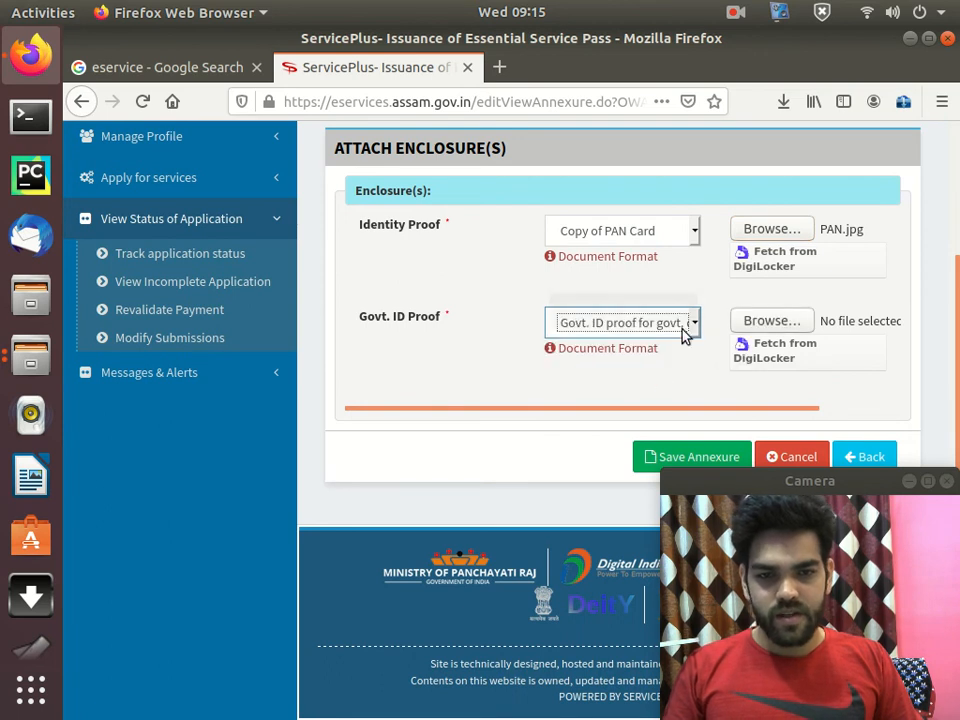
pyautogui.click(786, 328)
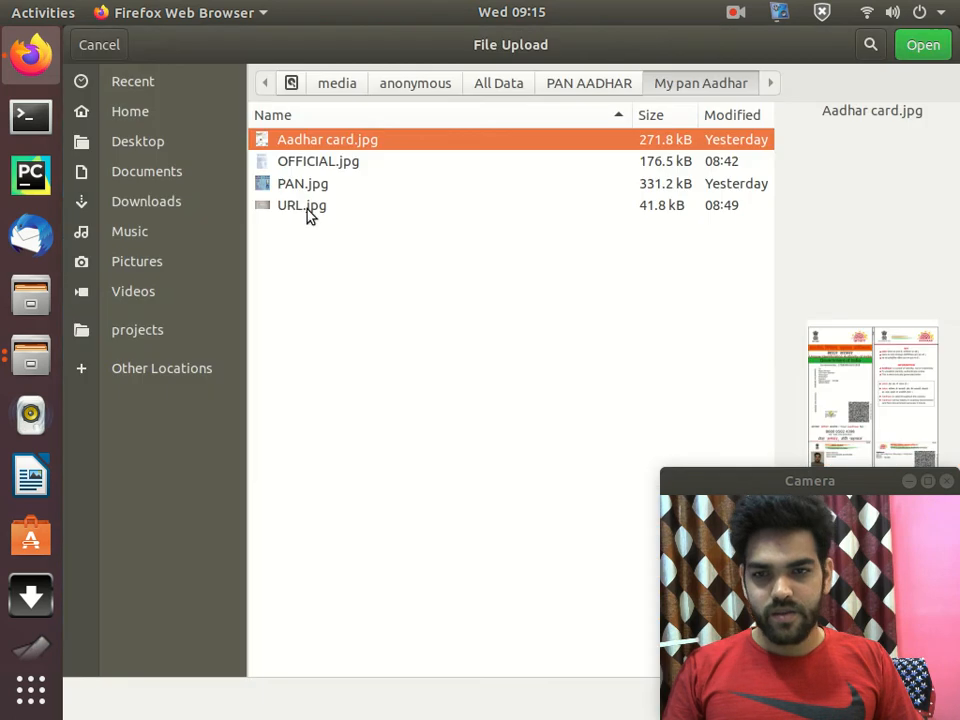
pyautogui.click(170, 208)
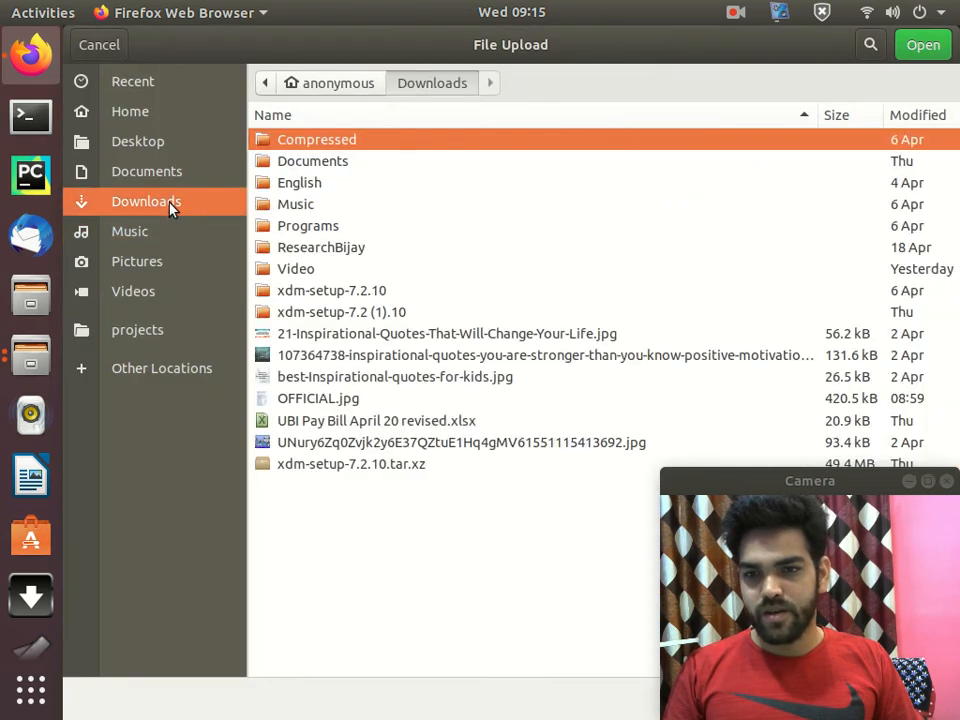
pyautogui.click(318, 397)
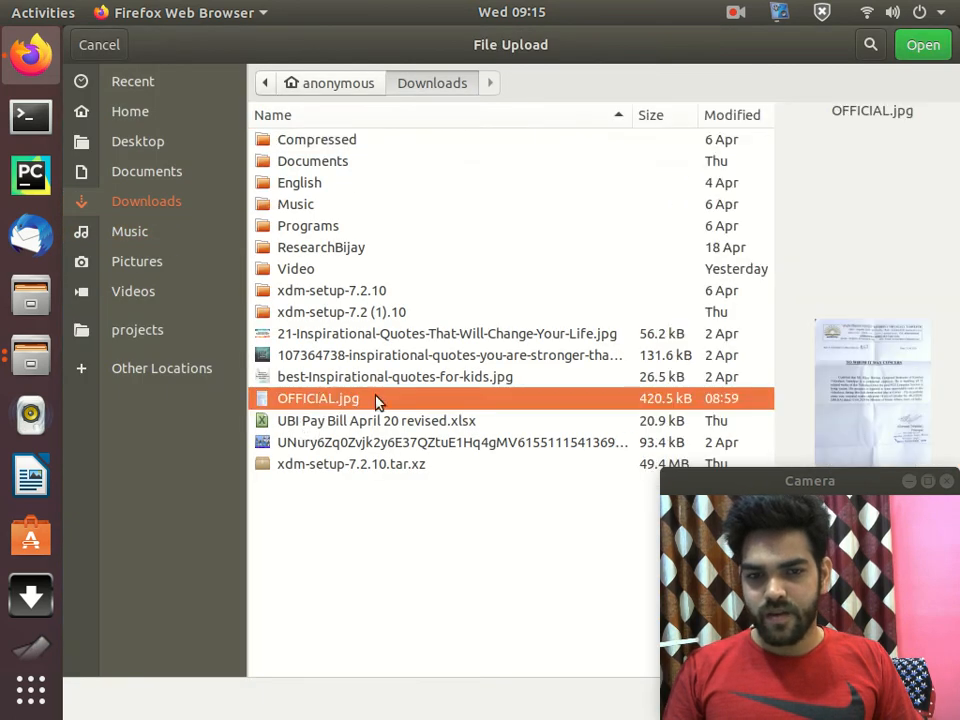
pyautogui.click(921, 44)
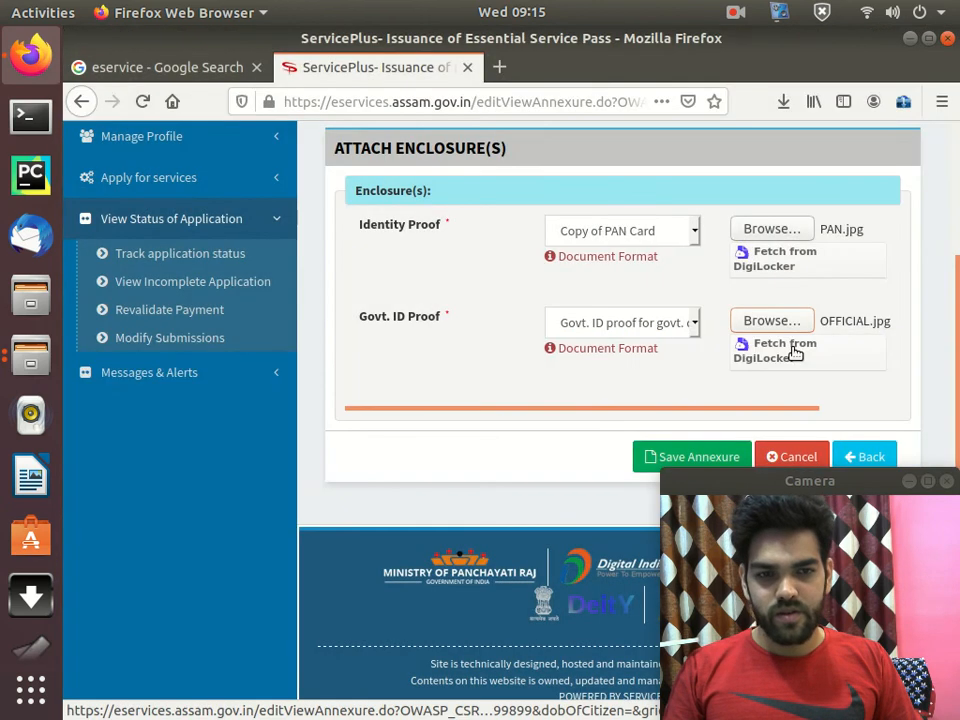
# - Save the annexure and submit the Essential Service Pass, reaching the acknowledgement with reference number
pyautogui.click(688, 459)
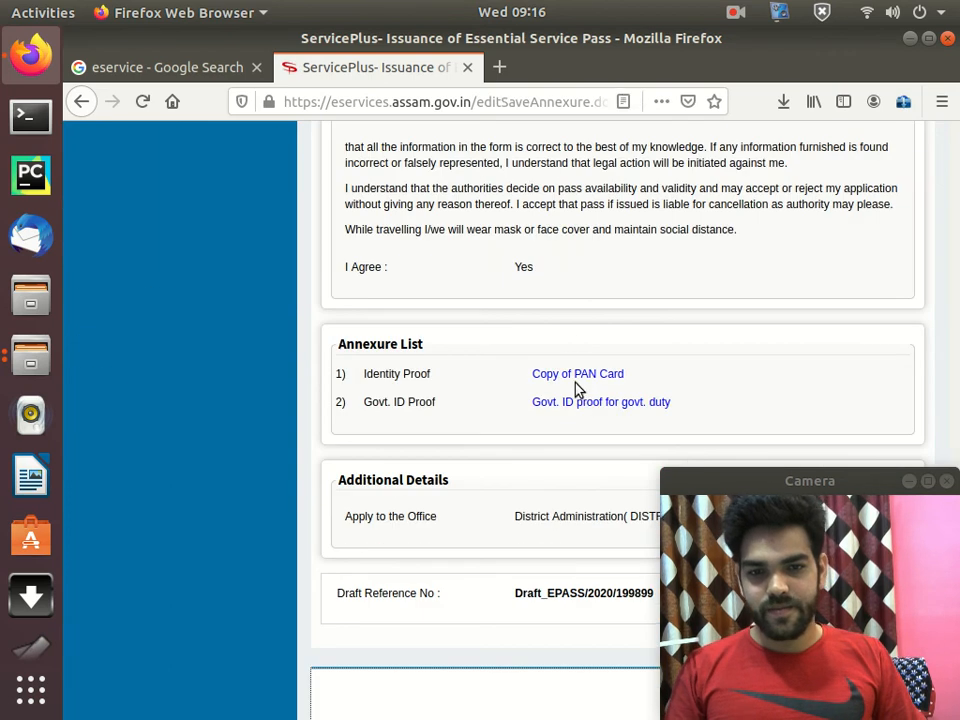
pyautogui.scroll(-4, 541, 374)
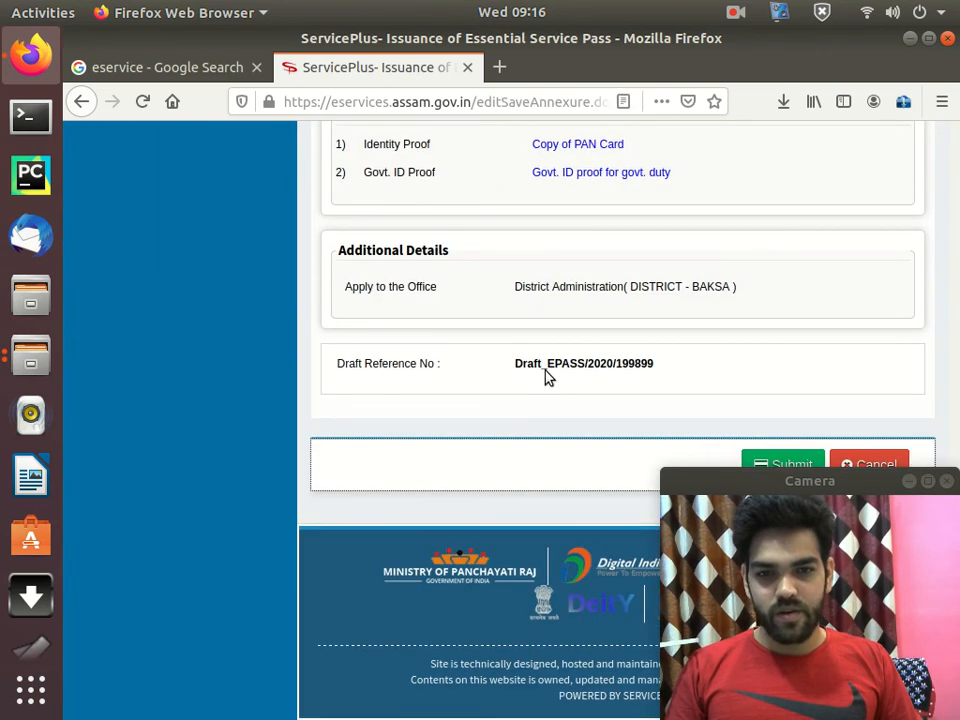
pyautogui.click(781, 462)
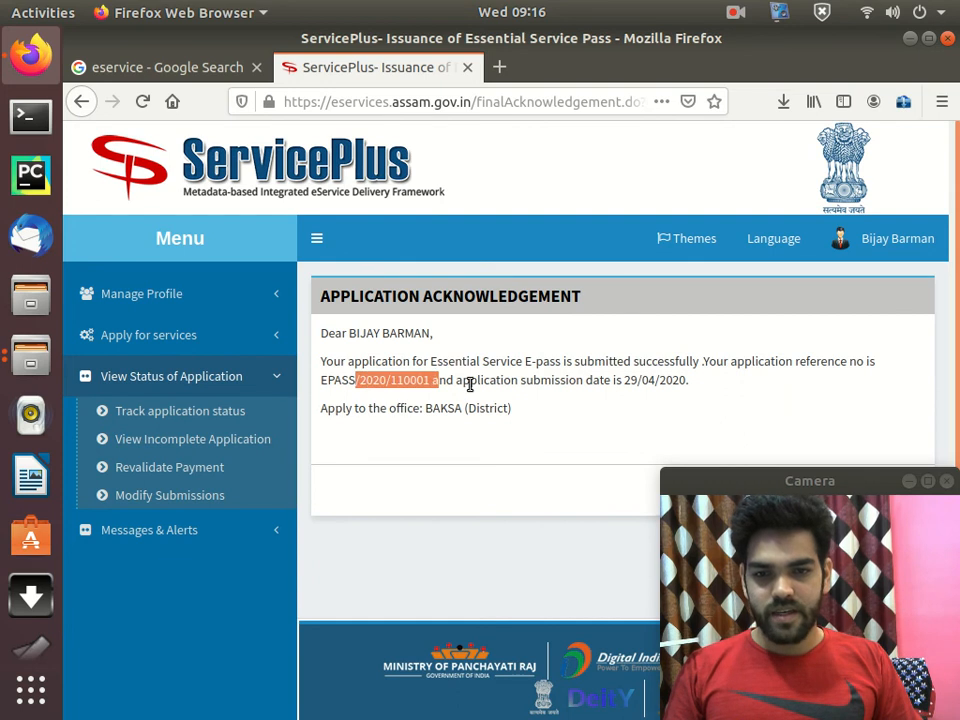
# - Highlight parts of the acknowledgement text, including the application submission date
pyautogui.moveTo(496, 380); pyautogui.dragTo(604, 379)
pyautogui.click(684, 379)
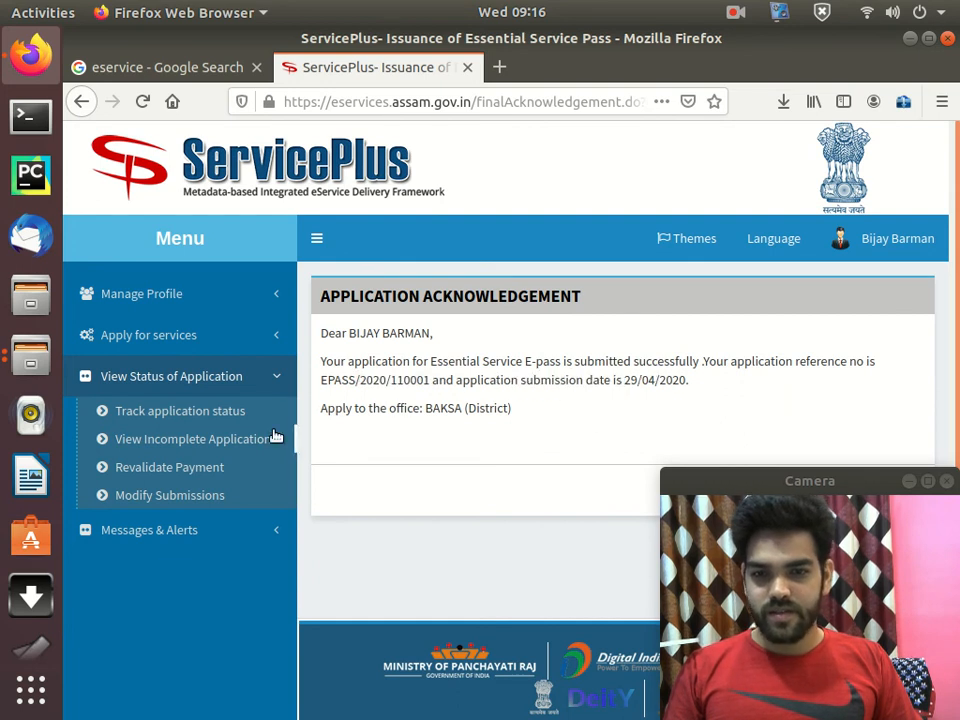
pyautogui.moveTo(688, 380); pyautogui.dragTo(470, 388)
pyautogui.click(521, 400)
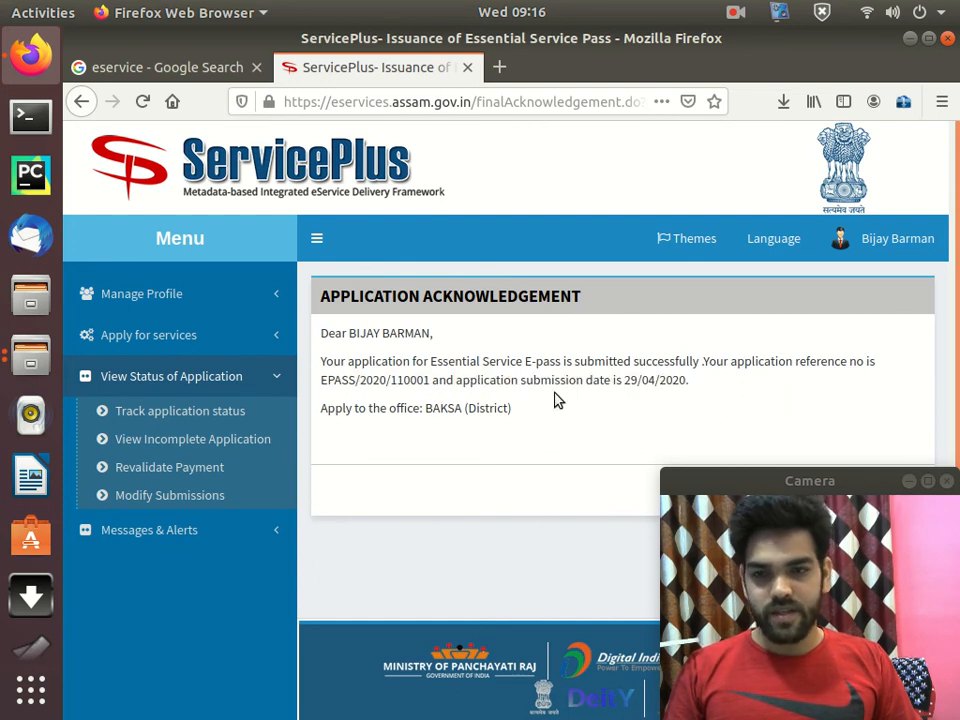
# - Work through the left menu until the Track Application Status page shows 29/04/2020 dates
pyautogui.click(175, 412)
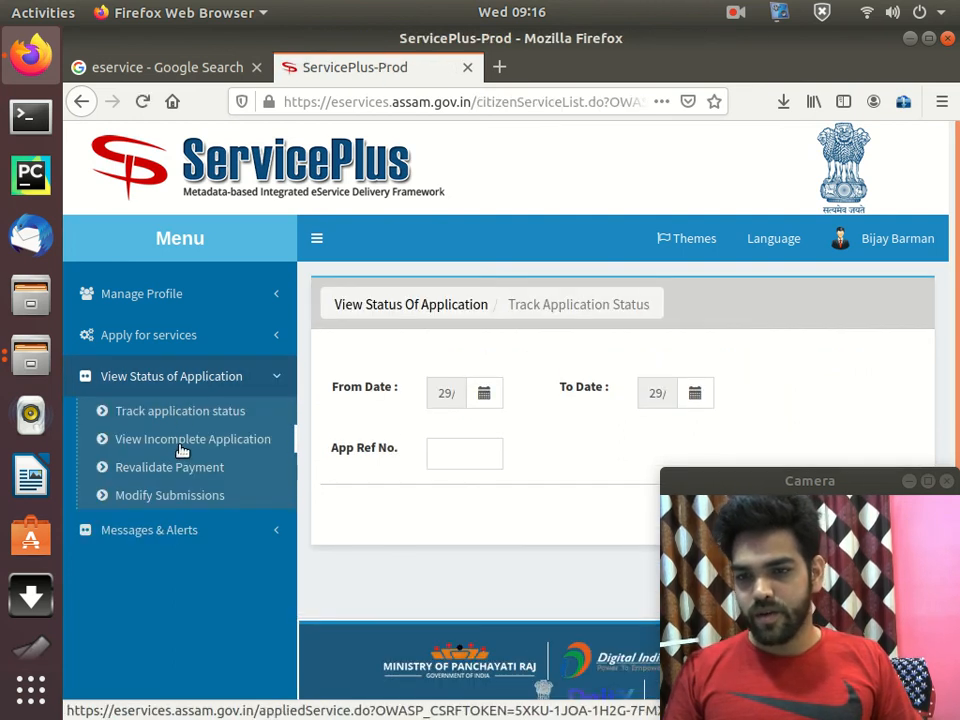
pyautogui.click(184, 411)
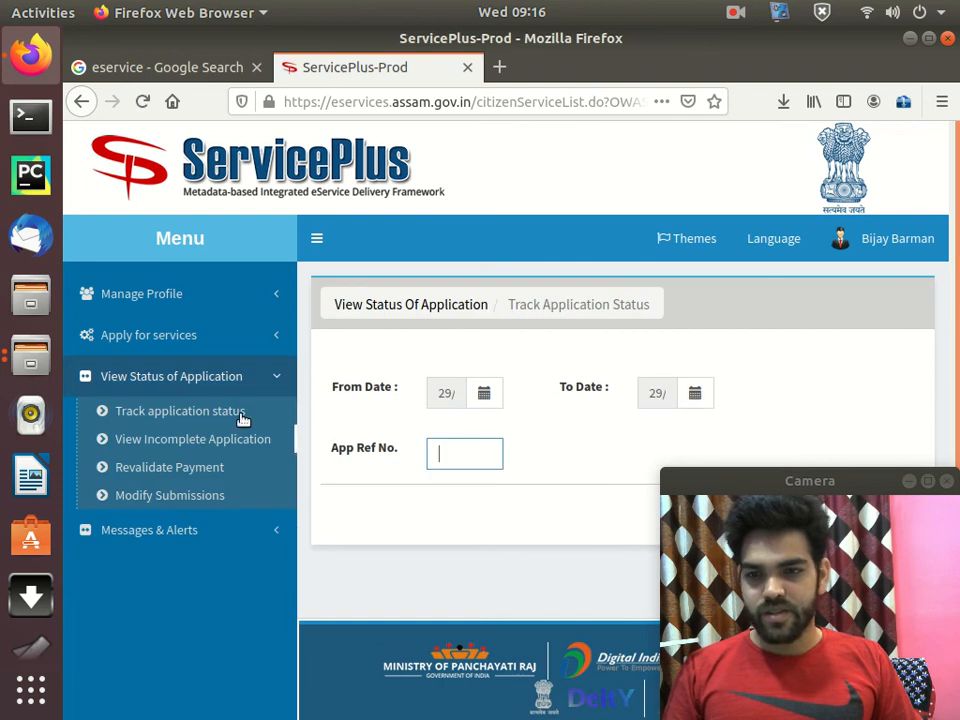
pyautogui.click(211, 452)
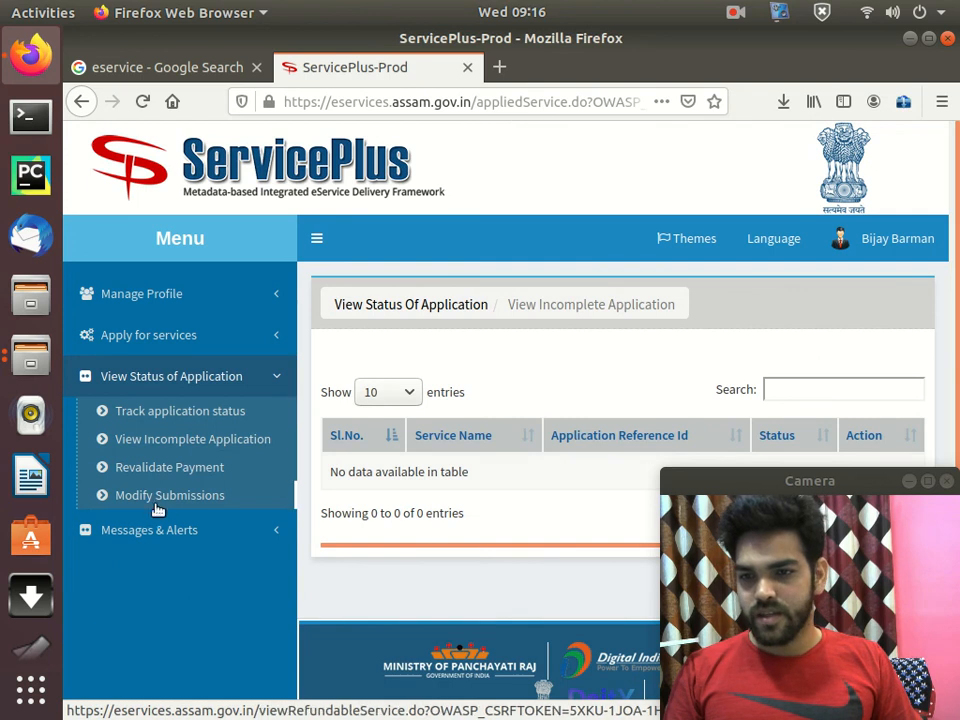
pyautogui.click(186, 336)
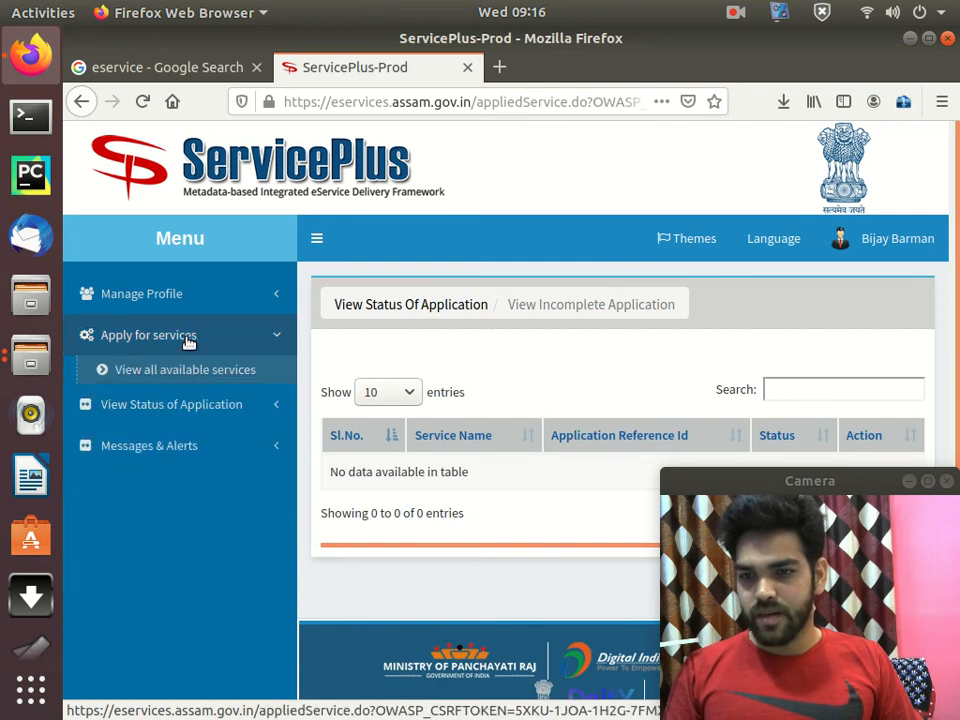
pyautogui.click(170, 406)
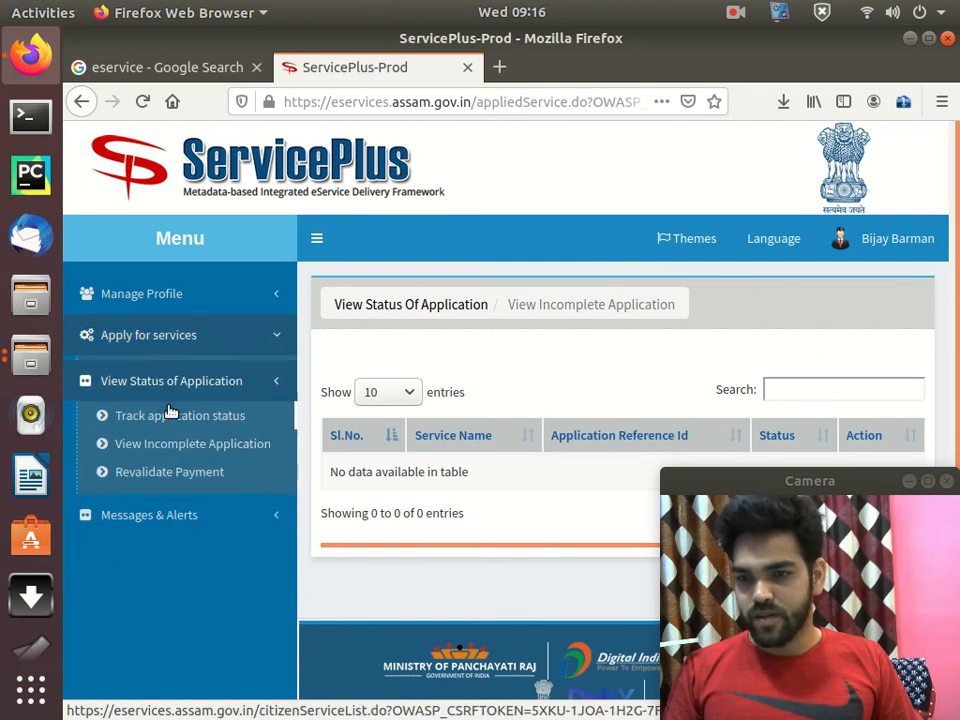
pyautogui.click(238, 416)
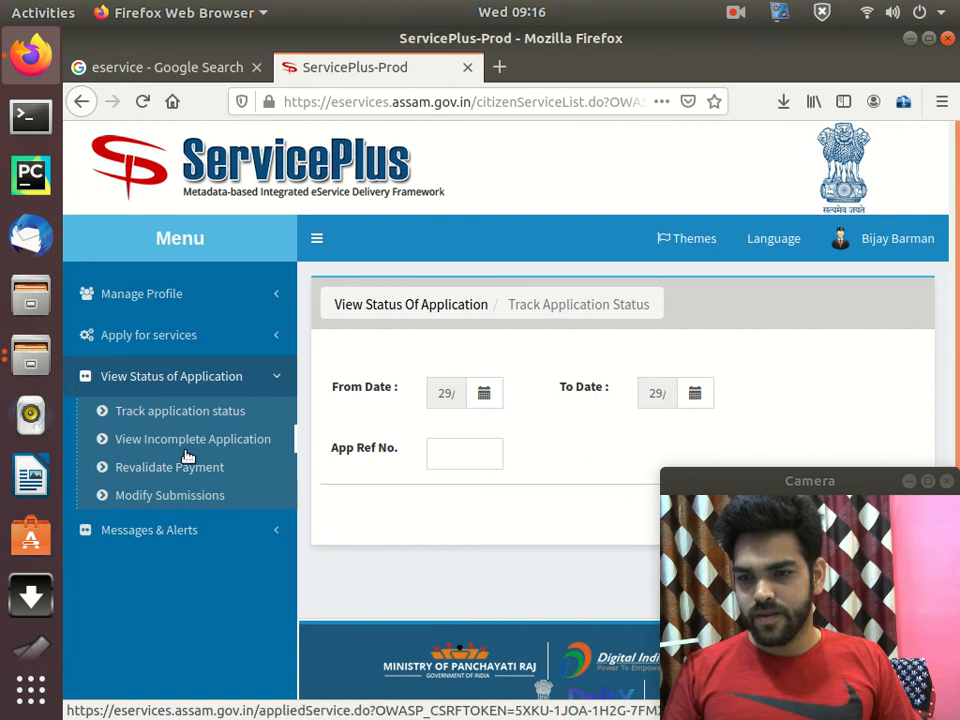
pyautogui.click(176, 495)
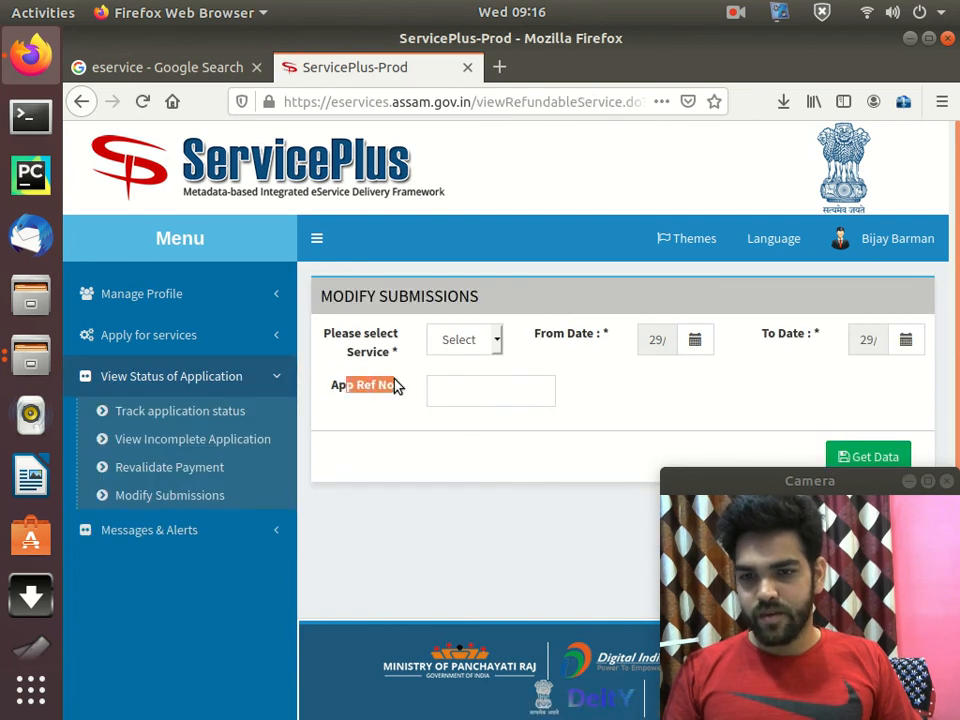
pyautogui.click(211, 416)
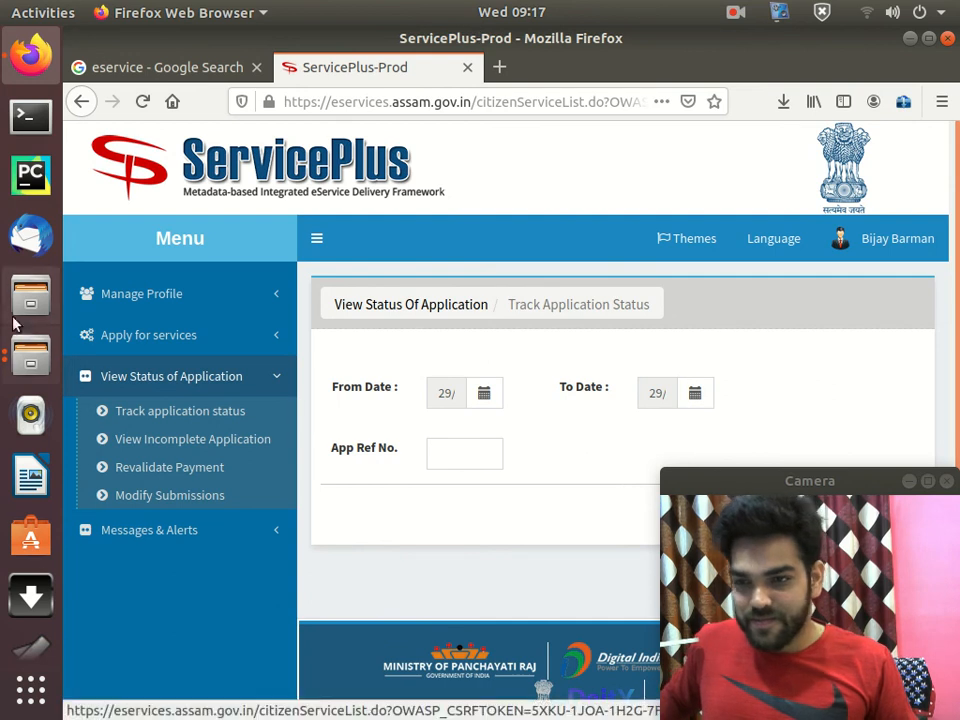
# - Show the Pictures folder with the 2020-04-29 screenshot and close the OFFICIAL.jpg Shotwell view
pyautogui.click(31, 355)
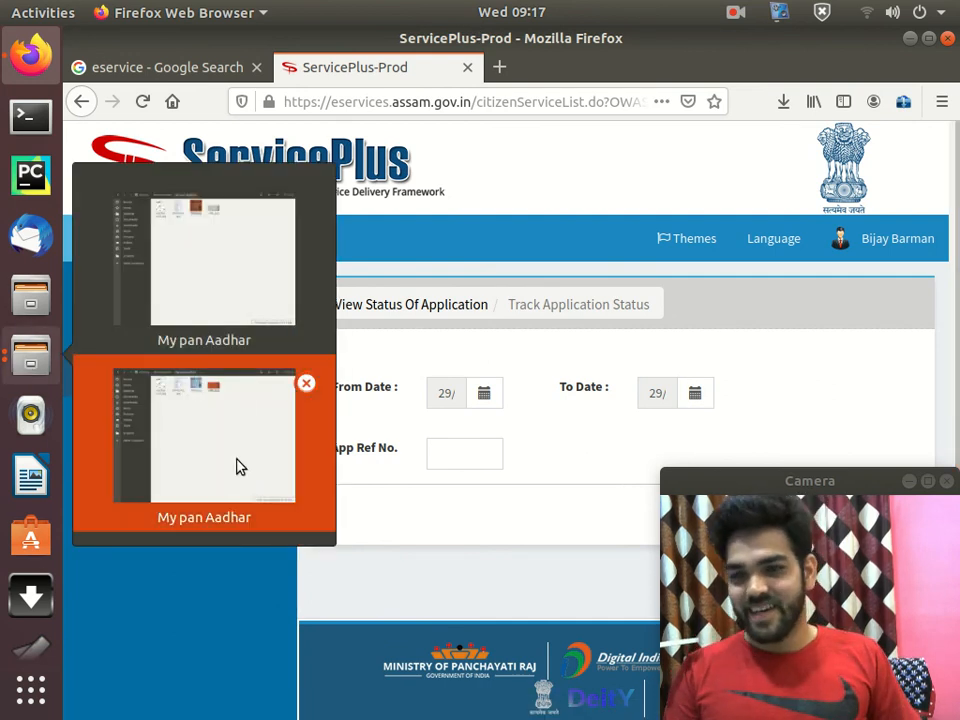
pyautogui.click(240, 467)
pyautogui.click(147, 283)
pyautogui.click(148, 271)
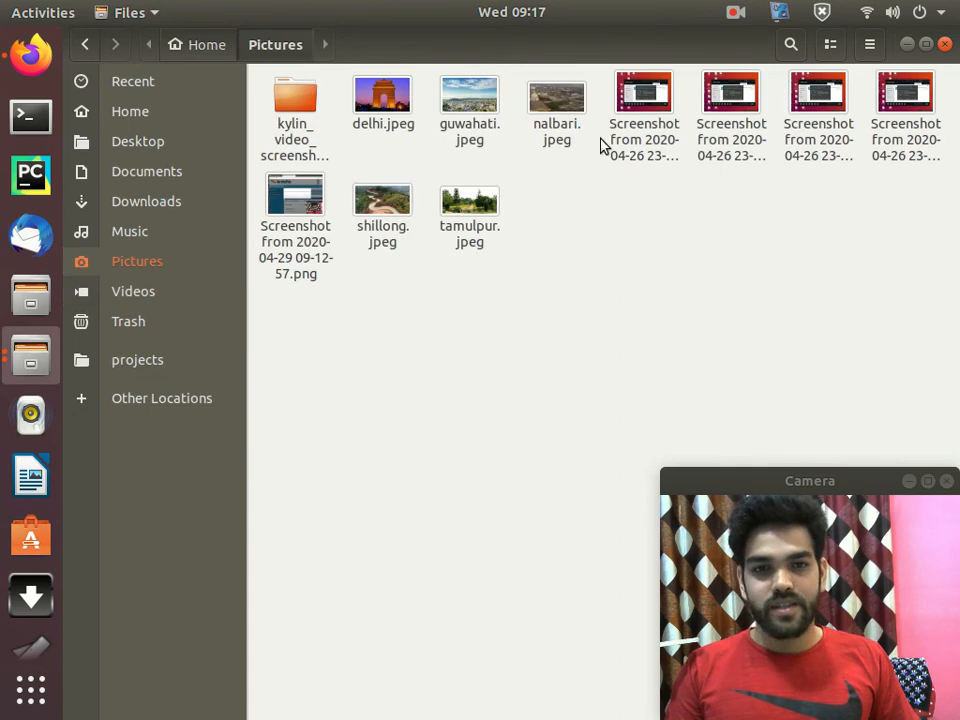
pyautogui.doubleClick(306, 212)
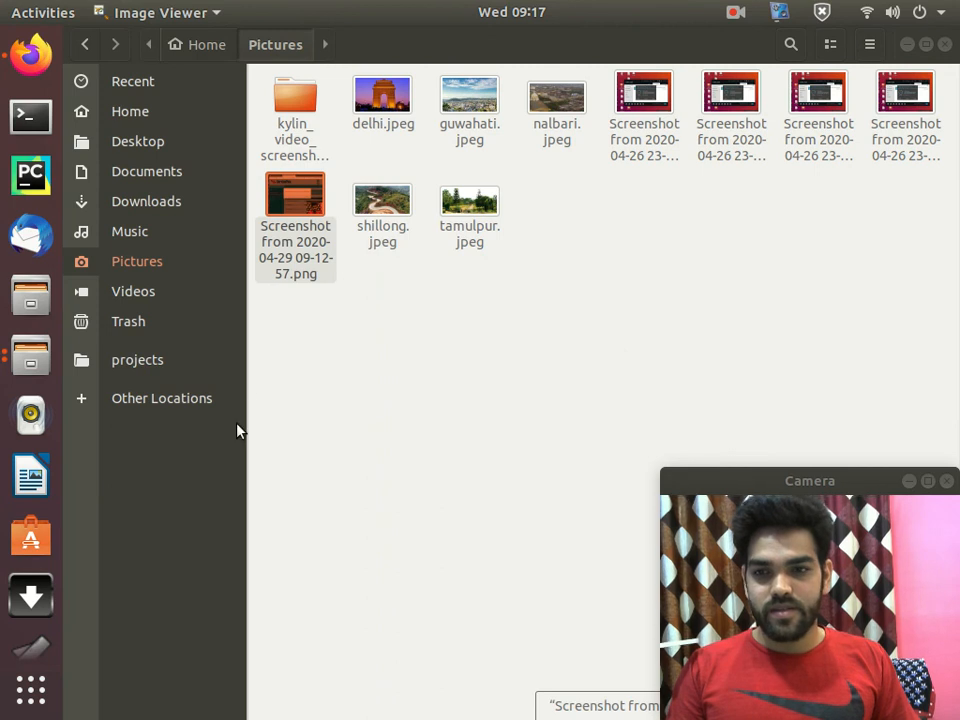
pyautogui.scroll(-5, 45, 594)
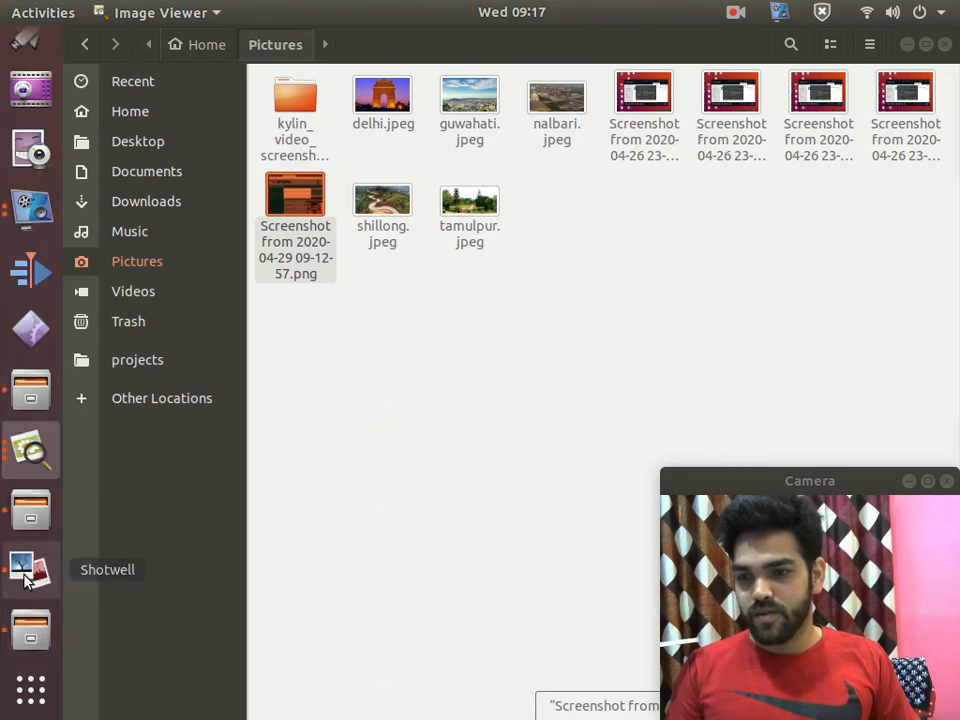
pyautogui.click(30, 572)
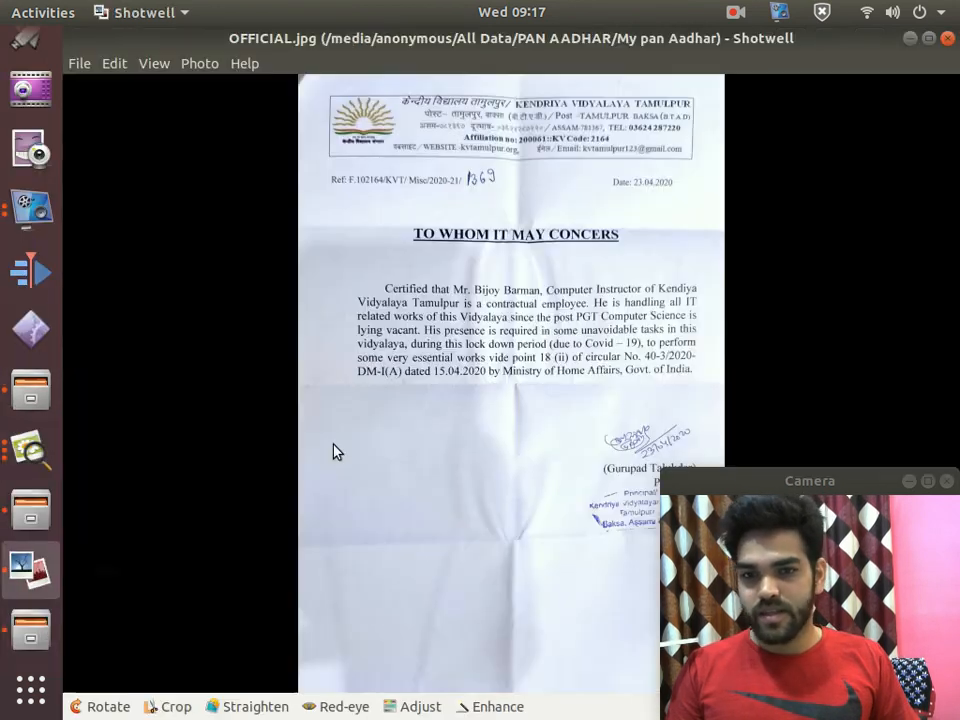
pyautogui.click(948, 38)
pyautogui.click(296, 204)
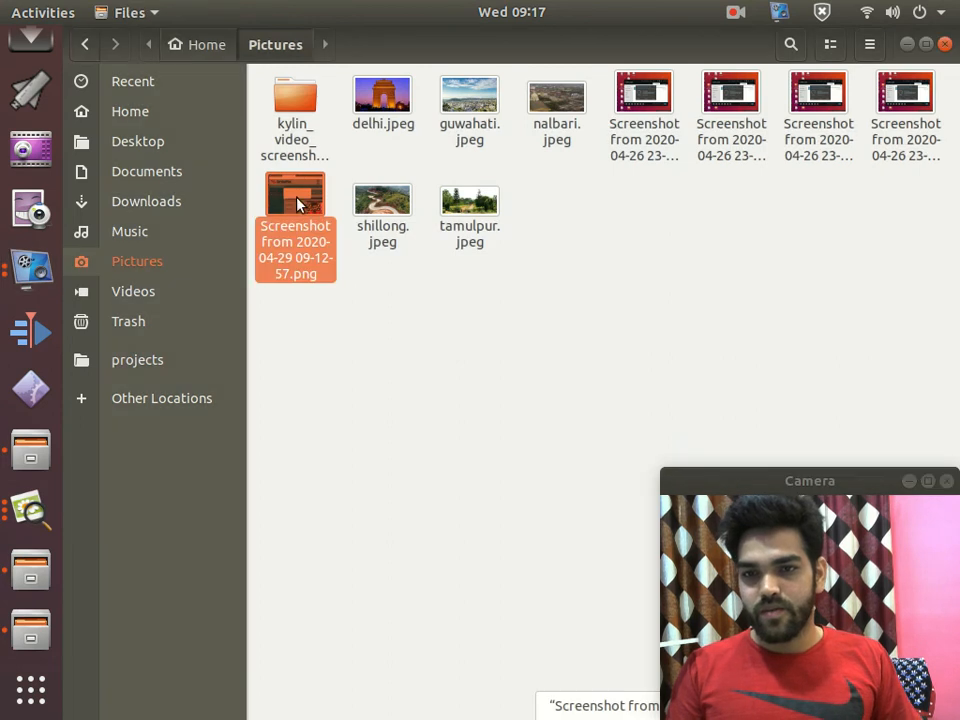
# - Open the 2020-04-29 screenshot of the draft reference number in Image Viewer and zoom in
pyautogui.doubleClick(296, 204)
pyautogui.scroll(3, 639, 388)
pyautogui.scroll(1, 639, 386)
pyautogui.scroll(-1, 639, 386)
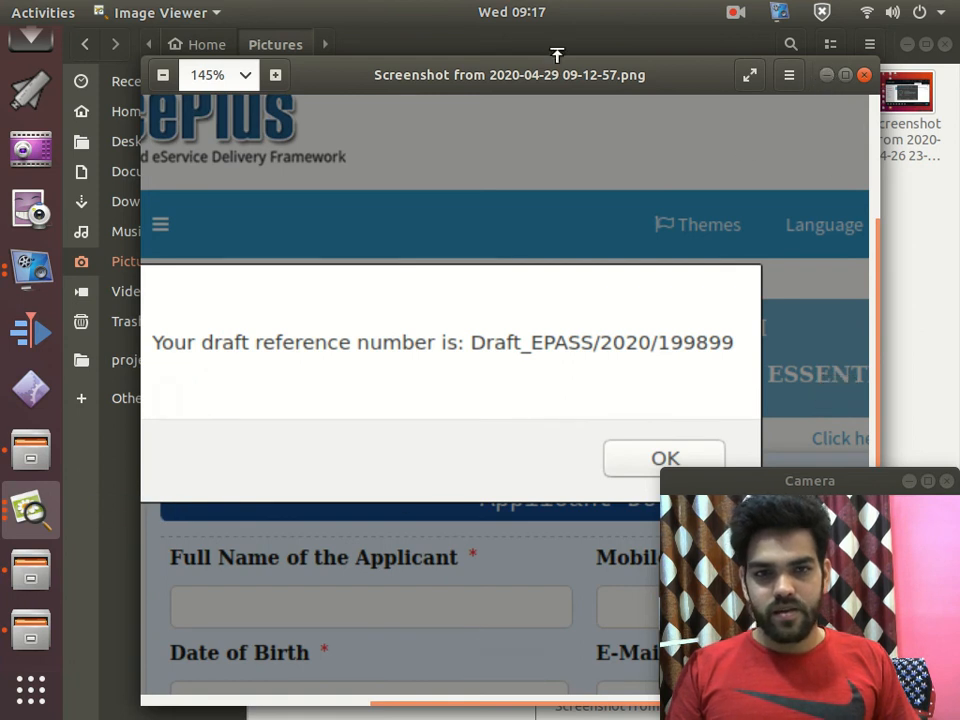
# - Set Image Viewer to Always on Top, shrink it to a strip and place it above Firefox's tracking page
pyautogui.rightClick(681, 74)
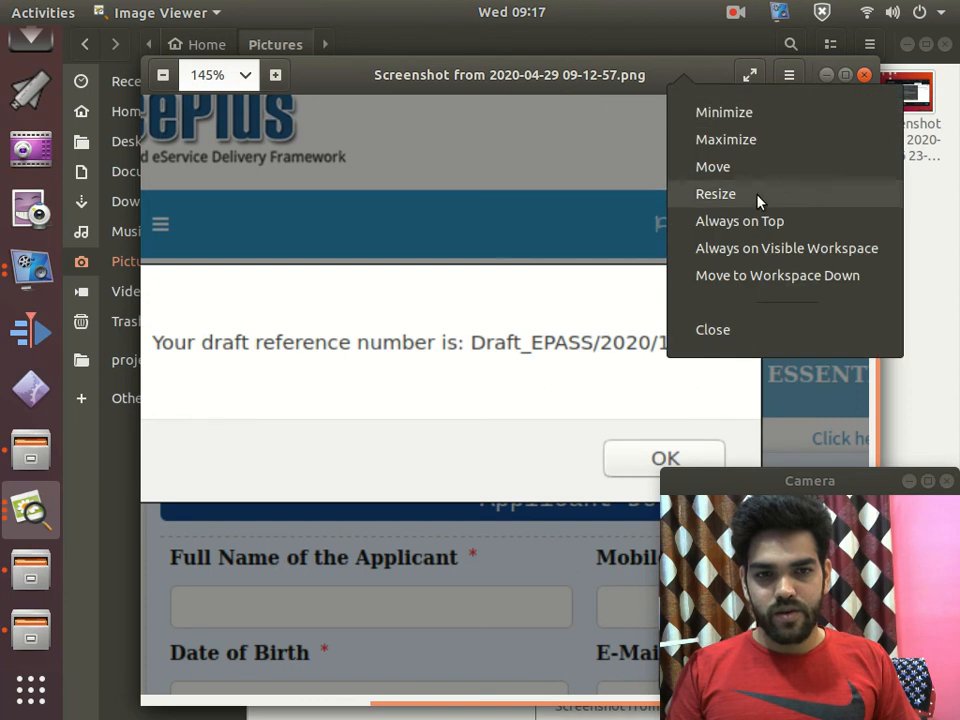
pyautogui.click(754, 225)
pyautogui.moveTo(359, 58); pyautogui.dragTo(400, 190)
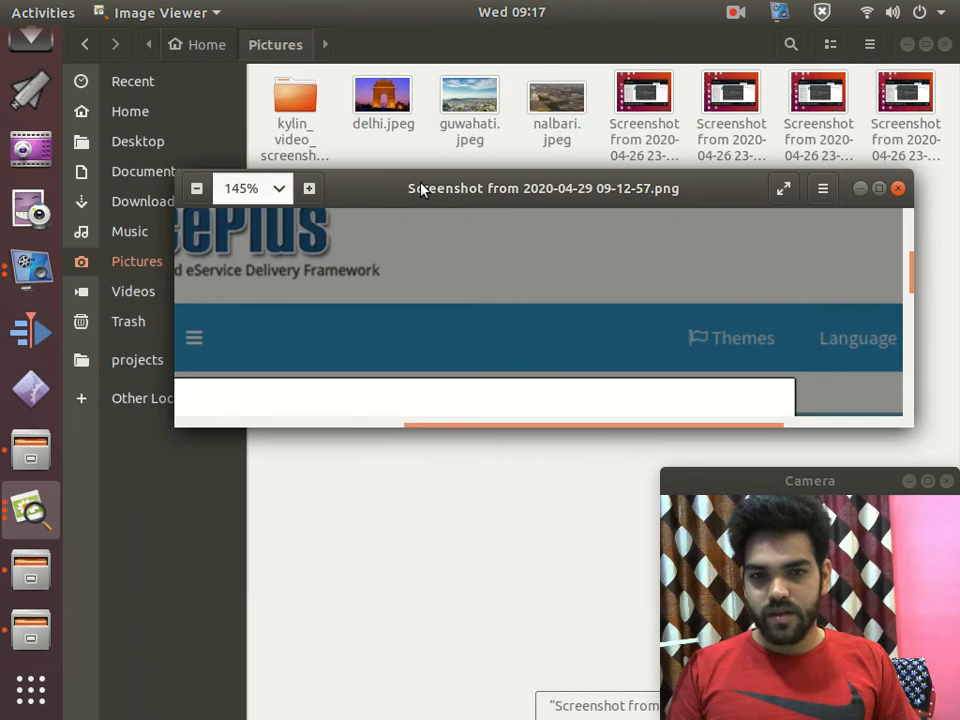
pyautogui.scroll(-1, 589, 326)
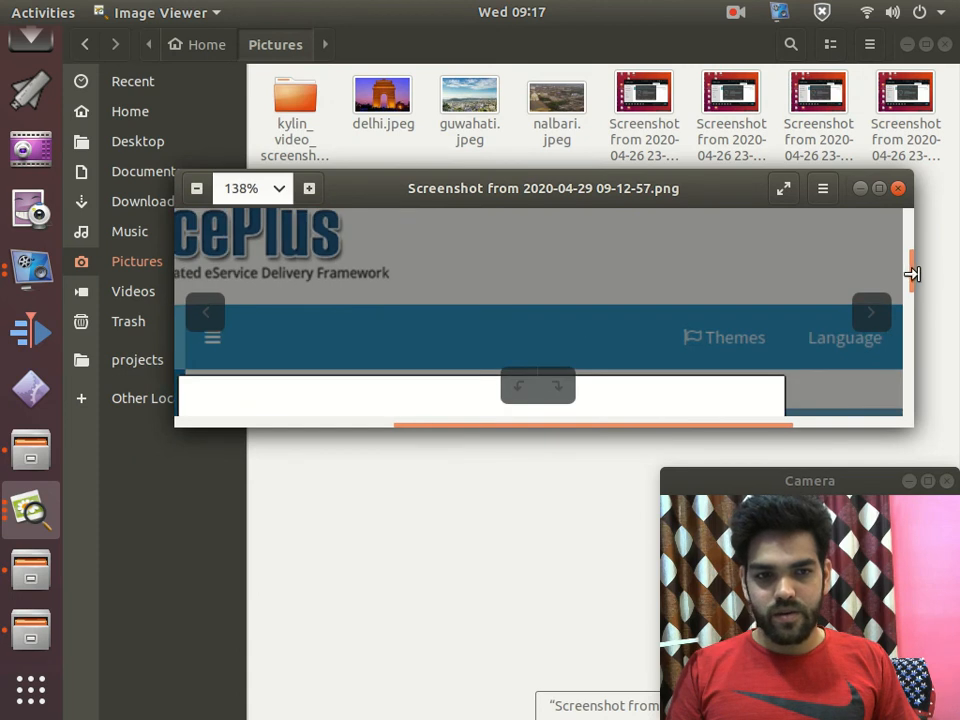
pyautogui.moveTo(913, 283); pyautogui.dragTo(909, 318)
pyautogui.click(906, 44)
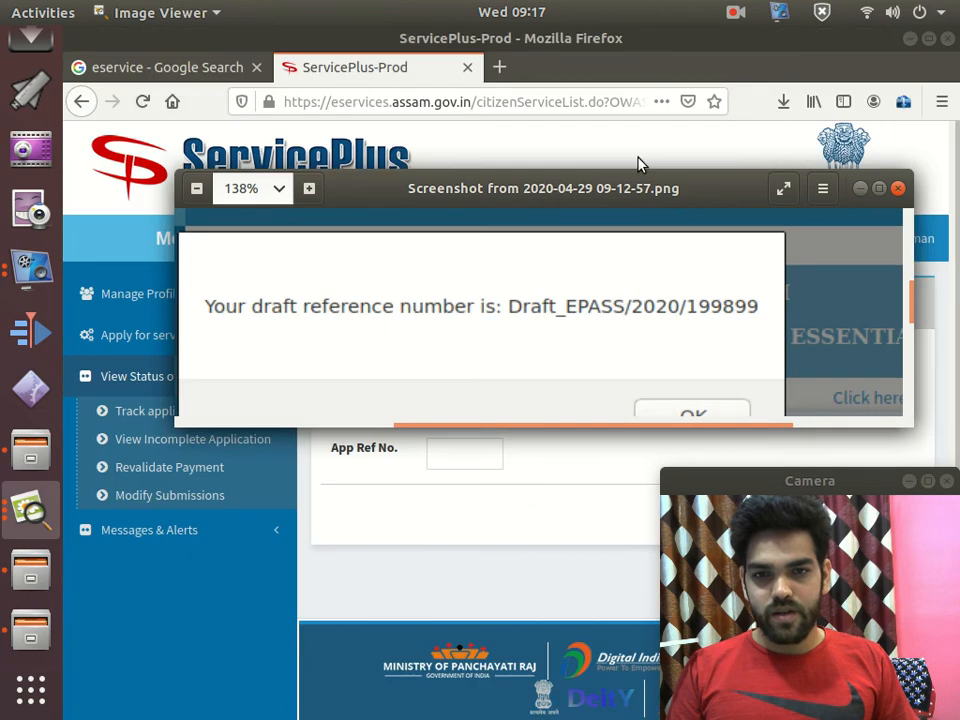
pyautogui.moveTo(556, 204); pyautogui.dragTo(552, 111)
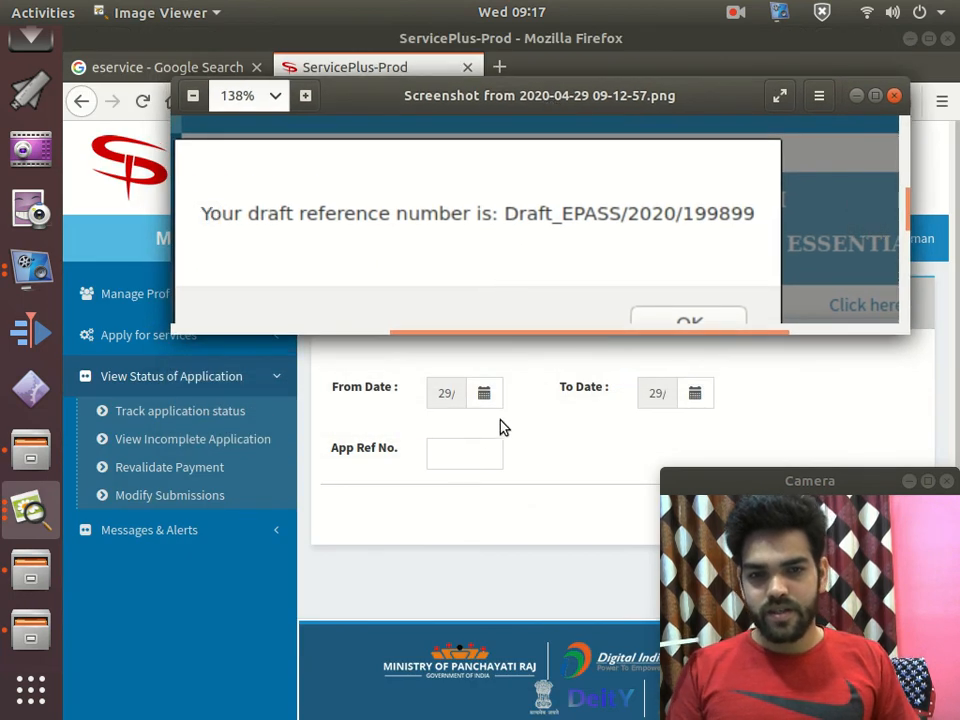
pyautogui.click(666, 392)
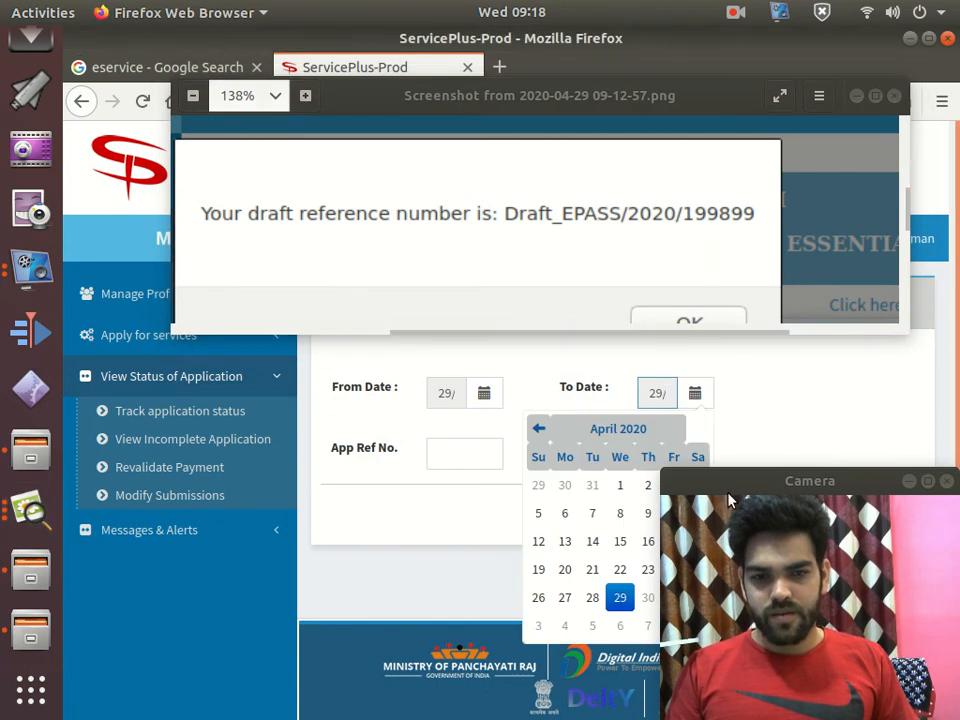
# - Minimize the floating image viewer and use Get Data to fetch the submitted applications
pyautogui.click(459, 451)
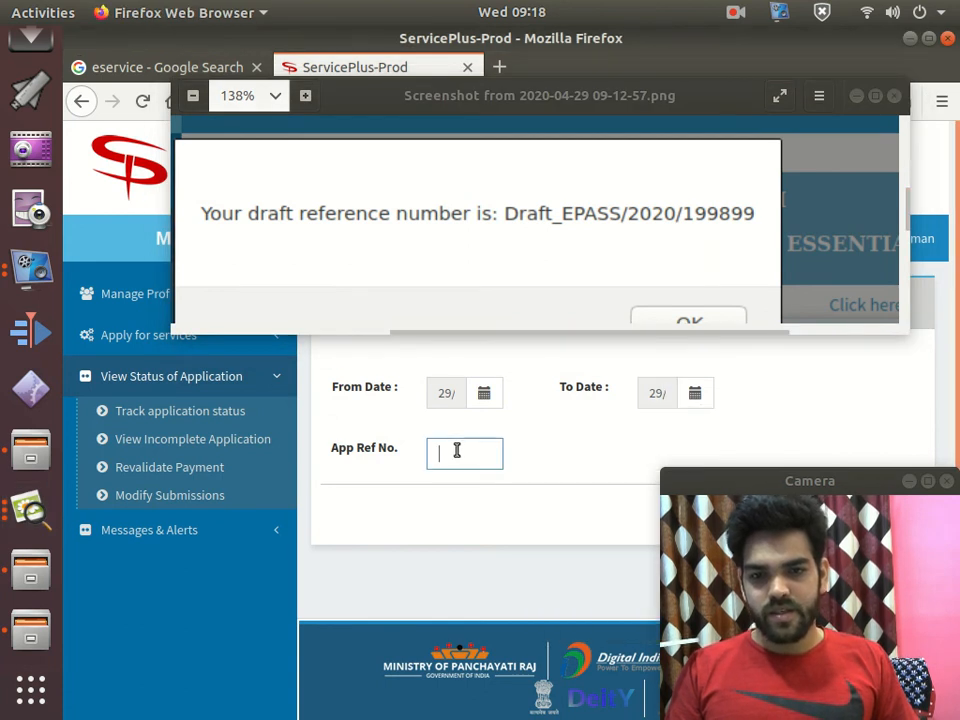
pyautogui.click(857, 95)
pyautogui.scroll(-2, 620, 398)
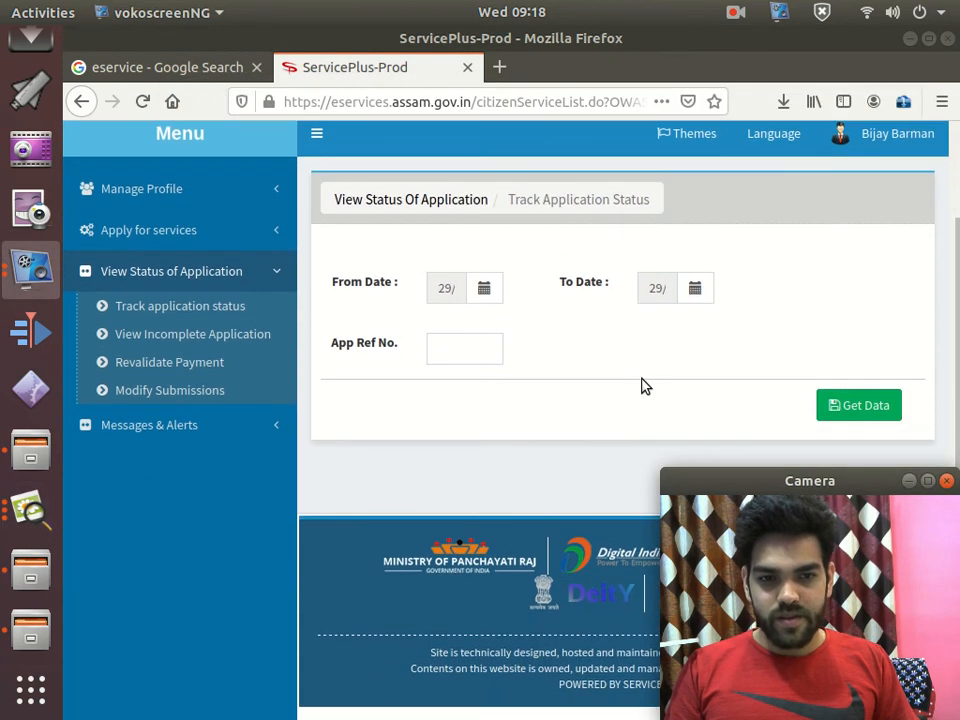
pyautogui.click(874, 407)
# - Open the Initiated status of the Essential Service Pass application
pyautogui.scroll(-3, 611, 394)
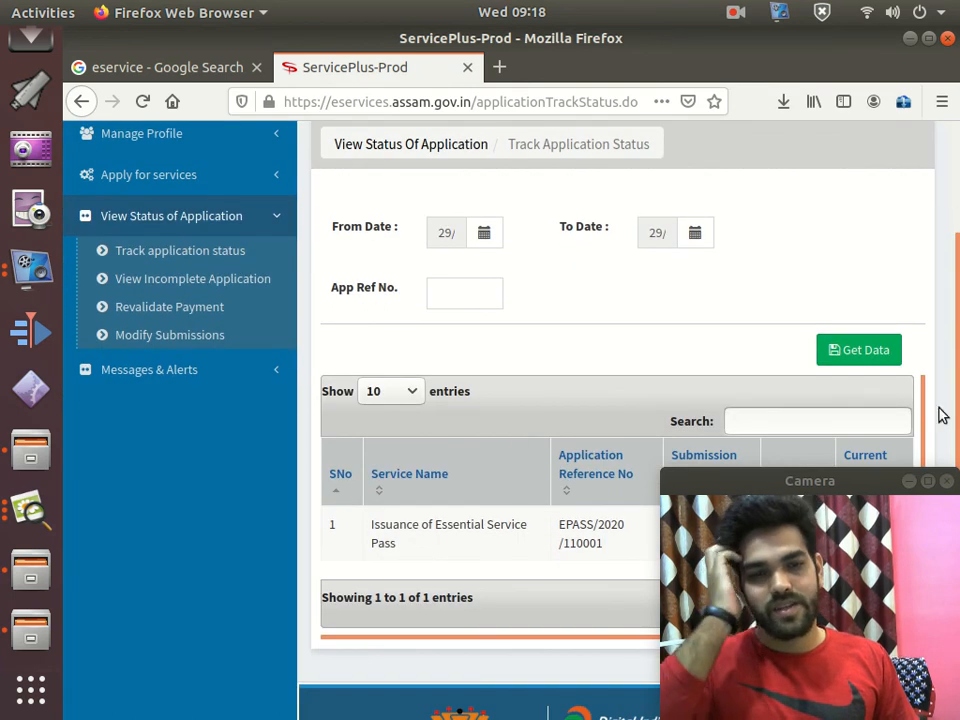
pyautogui.scroll(-2, 623, 413)
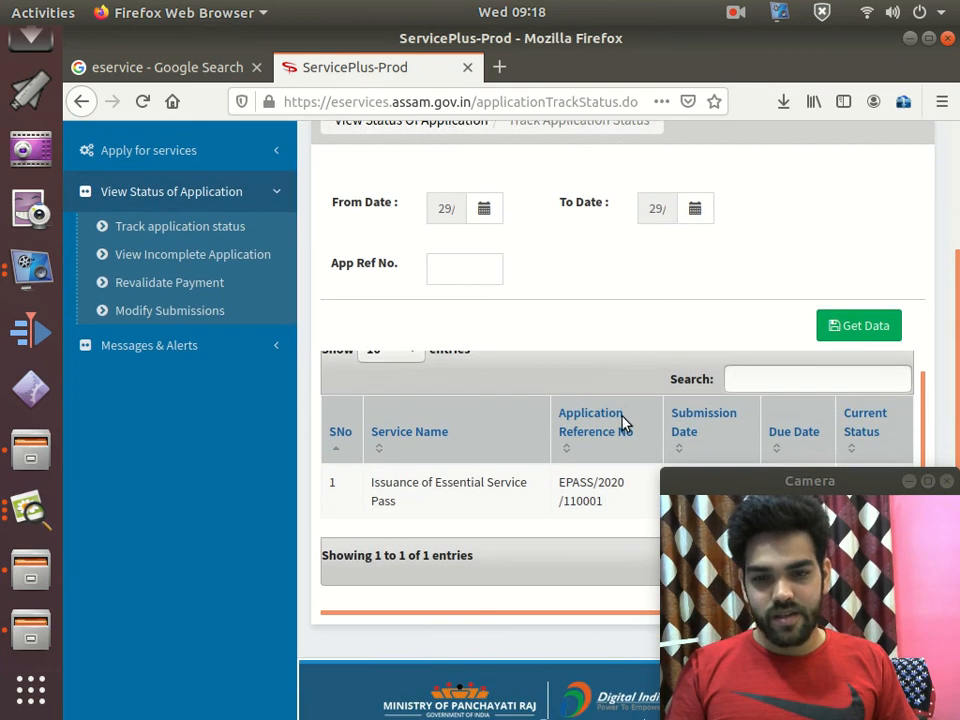
pyautogui.scroll(-1, 702, 456)
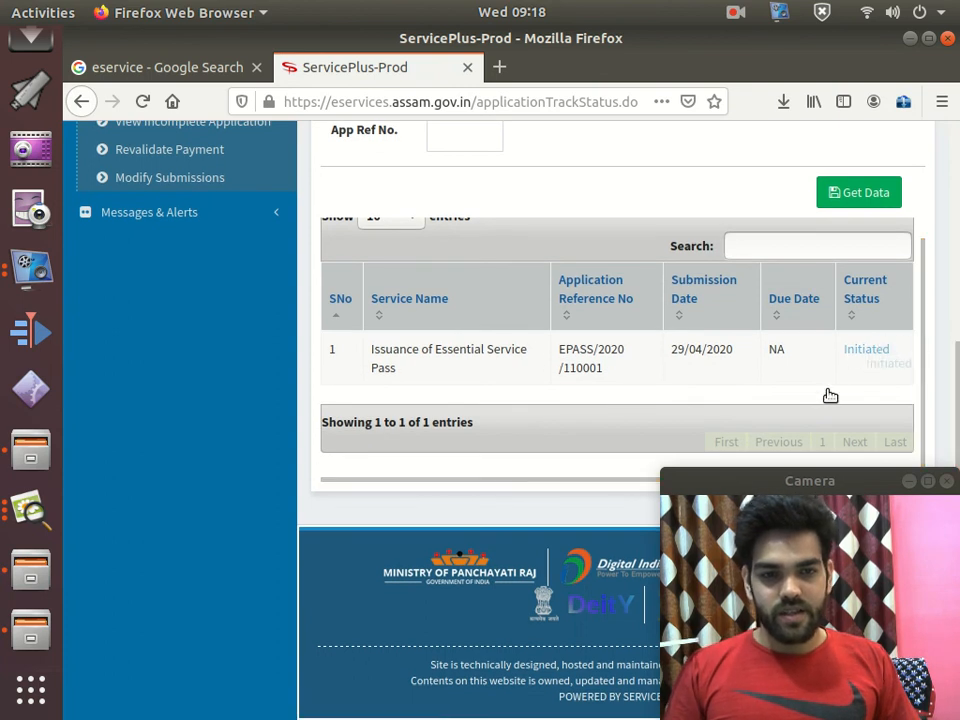
pyautogui.click(868, 355)
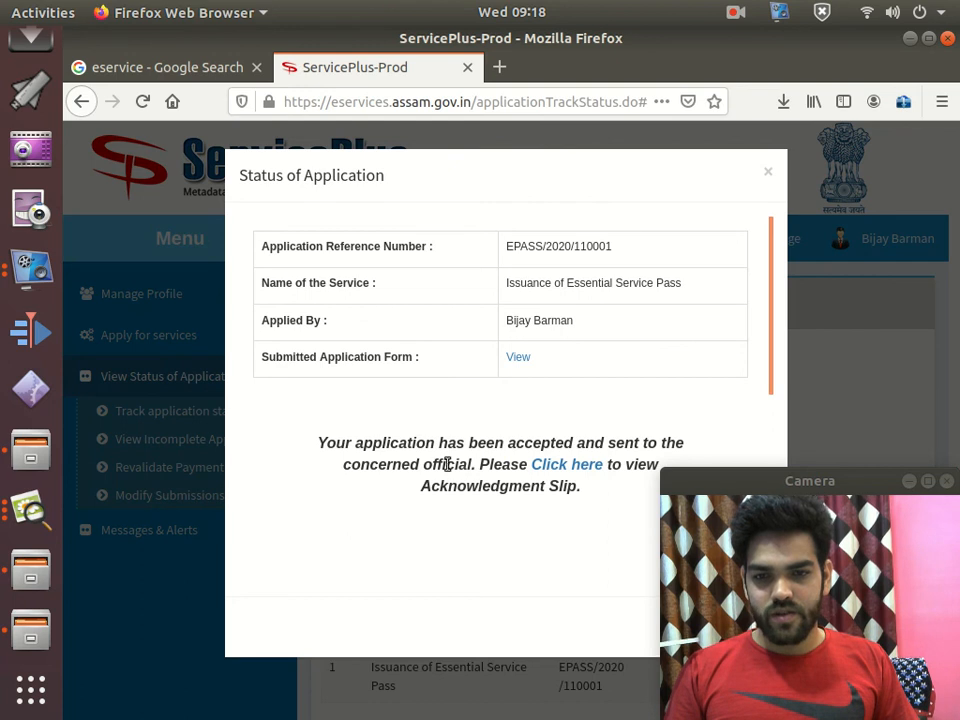
pyautogui.click(551, 472)
pyautogui.click(636, 445)
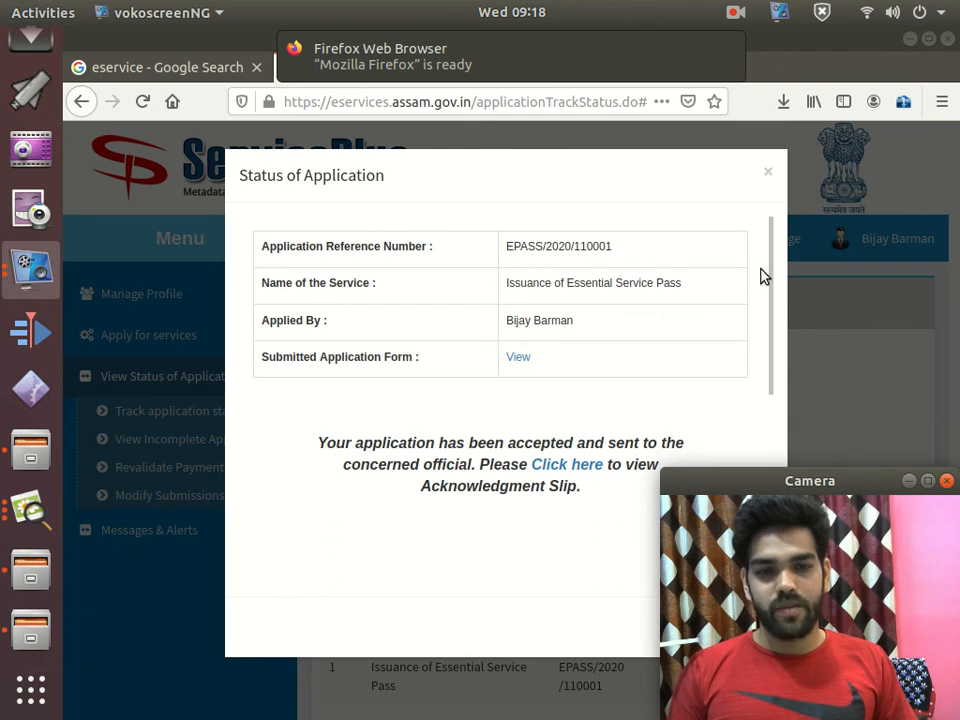
pyautogui.click(515, 367)
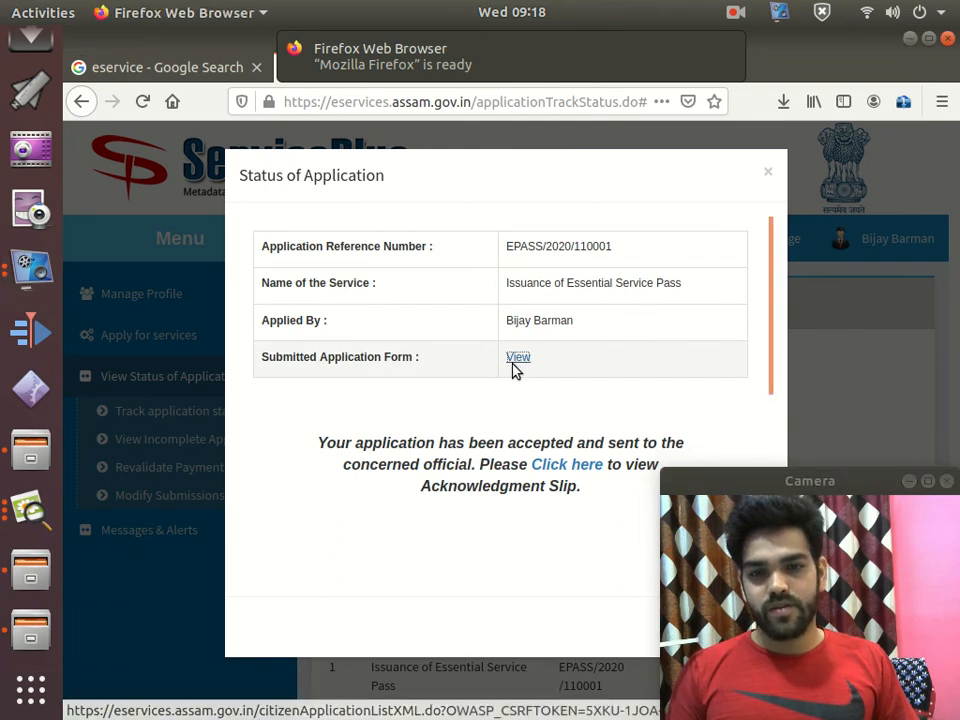
pyautogui.click(459, 68)
pyautogui.scroll(-3, 370, 515)
pyautogui.scroll(-10, 370, 515)
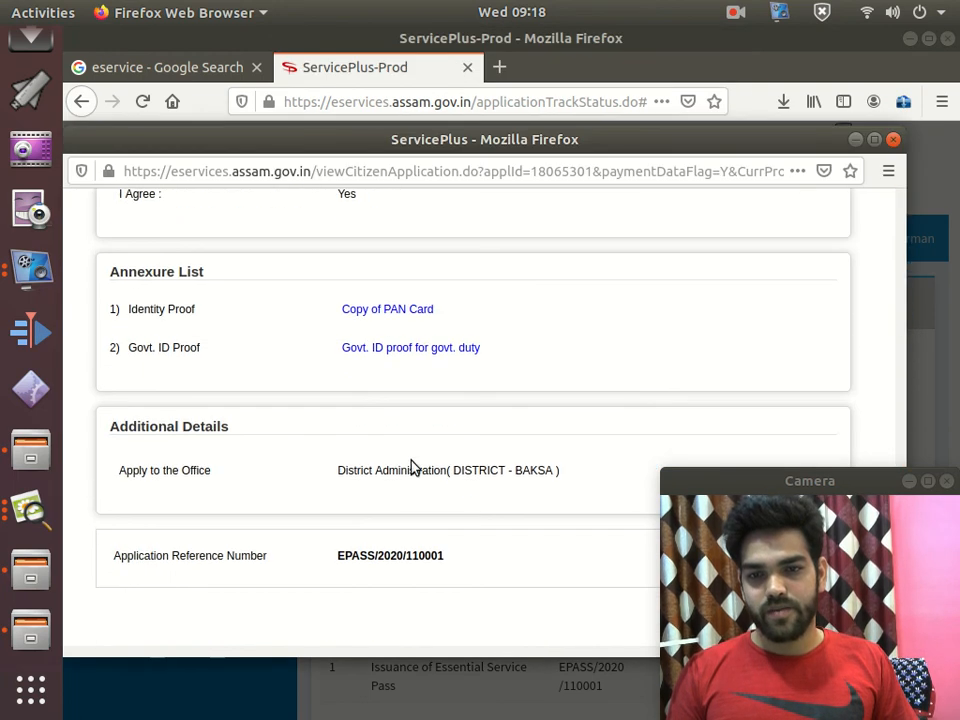
pyautogui.click(894, 140)
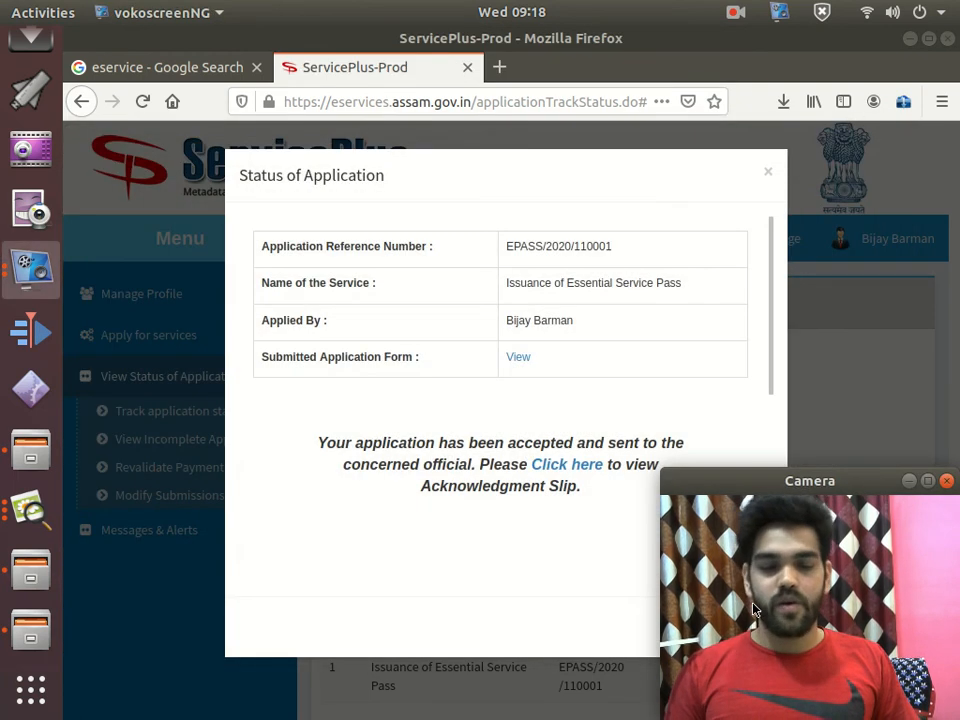